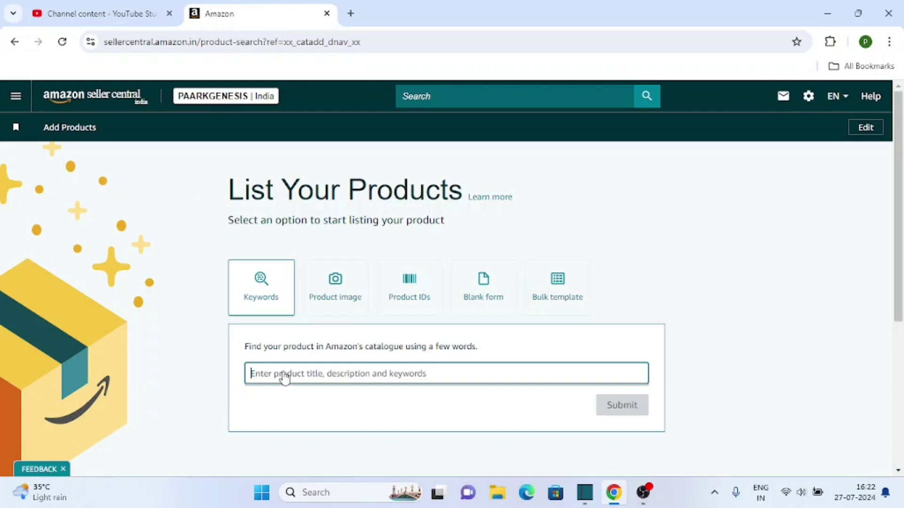
Search the catalogue for 'tshirt for men' and submit it with the matching suggestion.
click(300, 379)
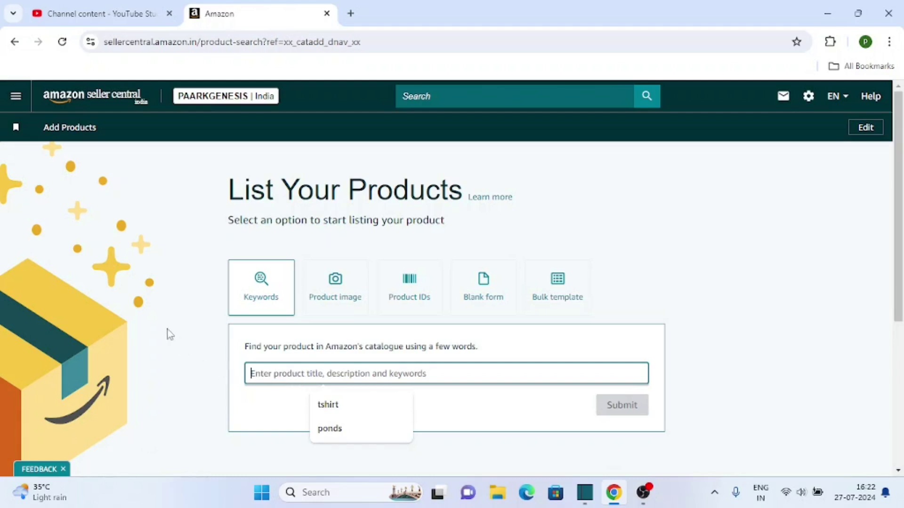
text(tsho)
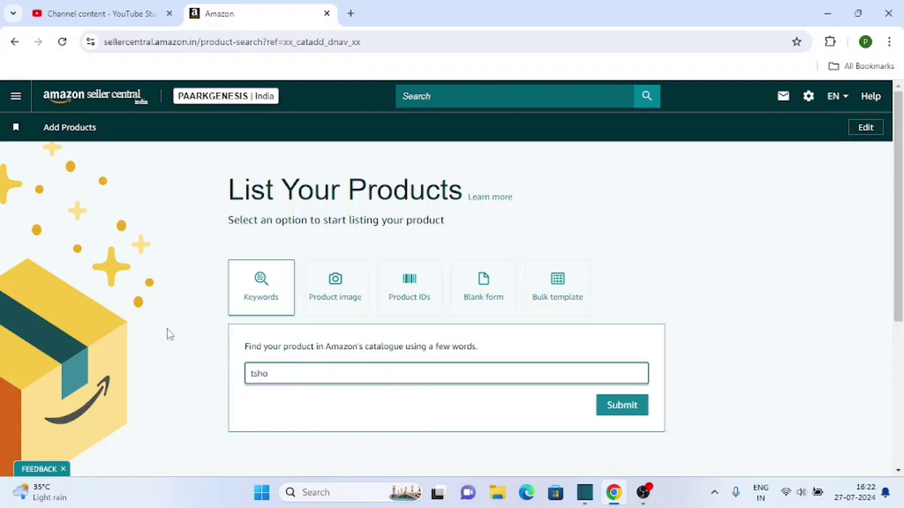
key(BackSpace)
text(irt for men)
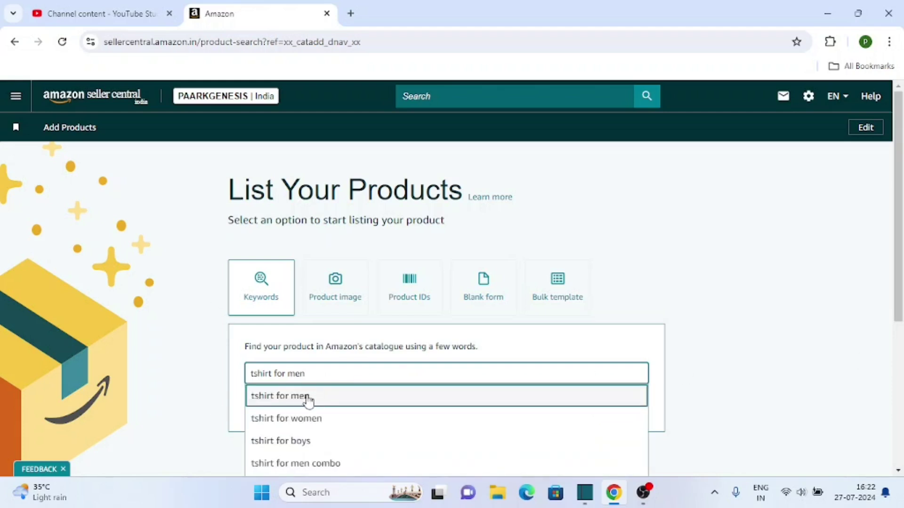
click(305, 397)
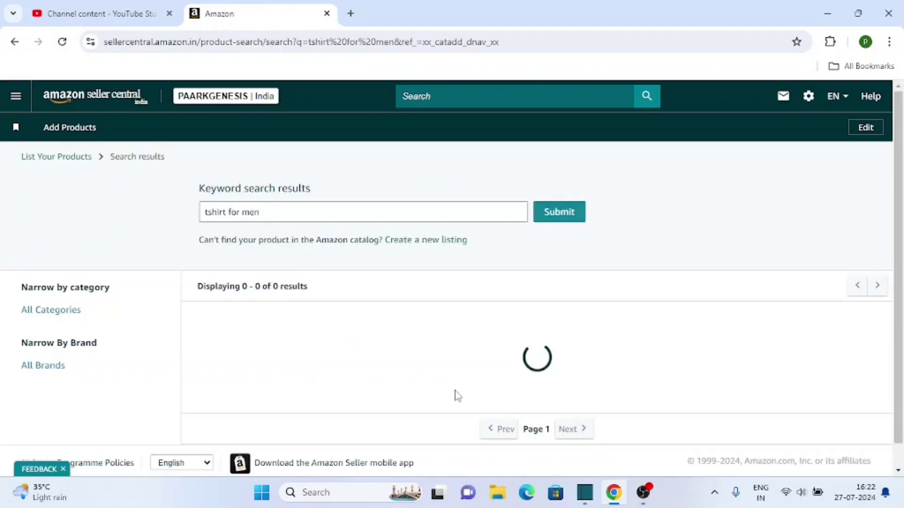
Create a new listing and review the Generate Listing Content form prefilled with 'tshirt for men'.
click(438, 248)
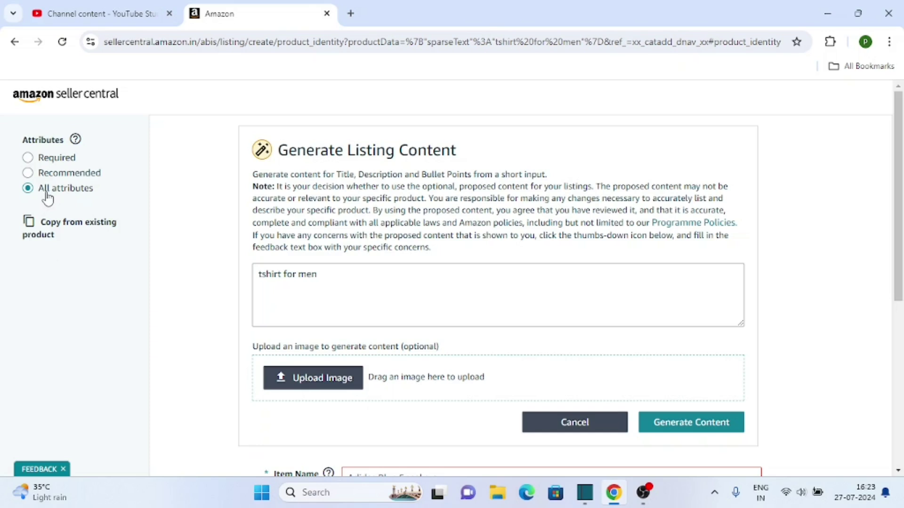
scroll(182, 196, down, 3)
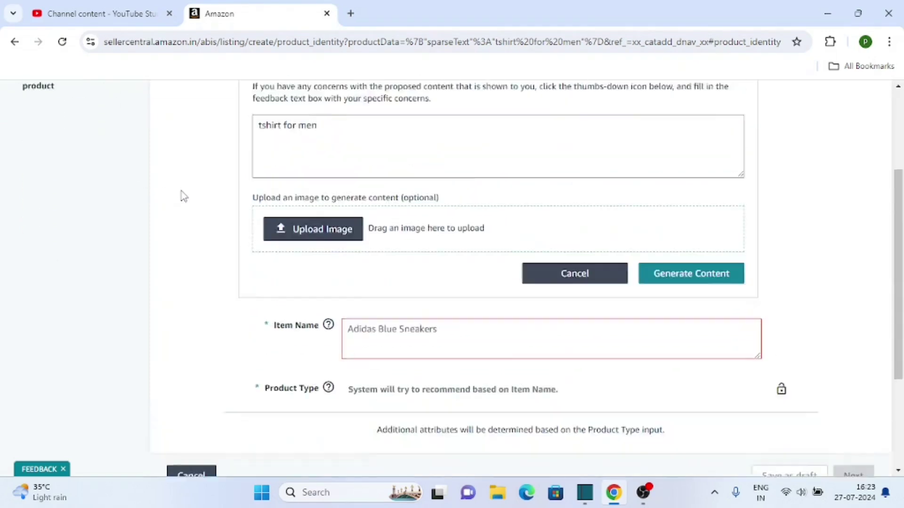
scroll(181, 196, up, 3)
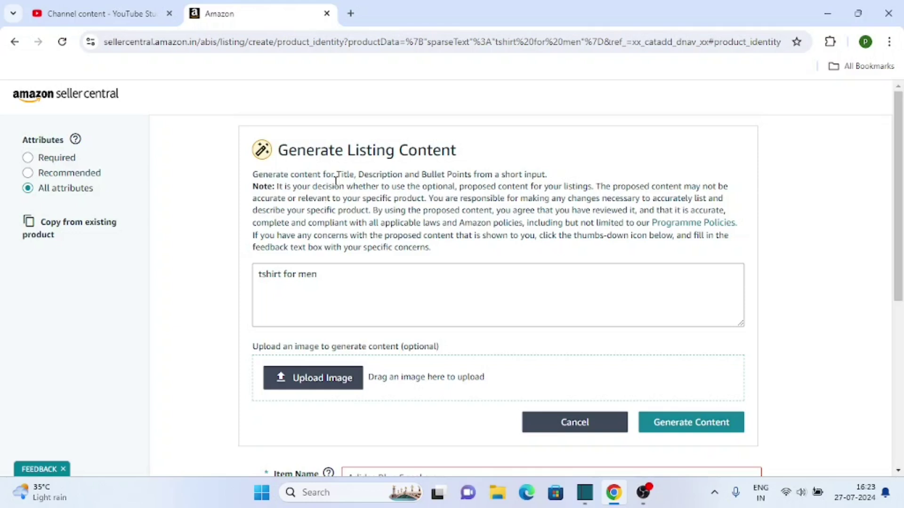
drag(336, 175, 523, 176)
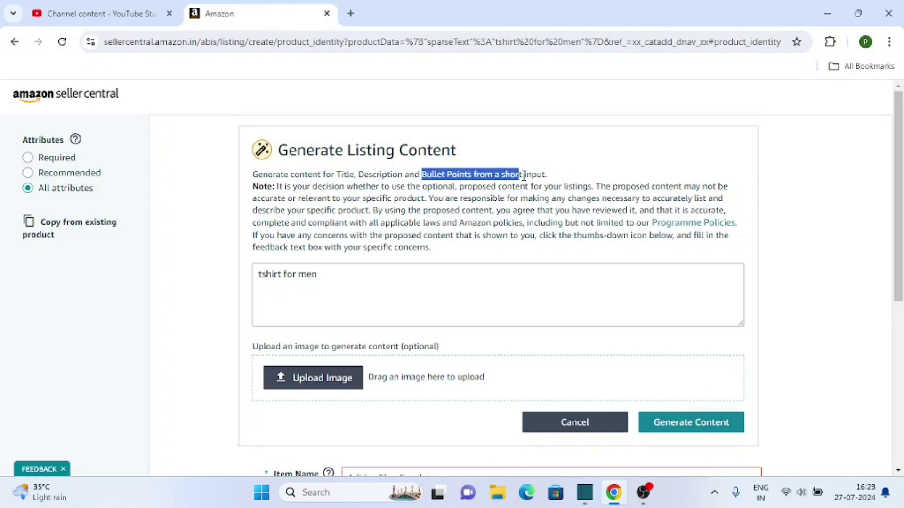
click(830, 210)
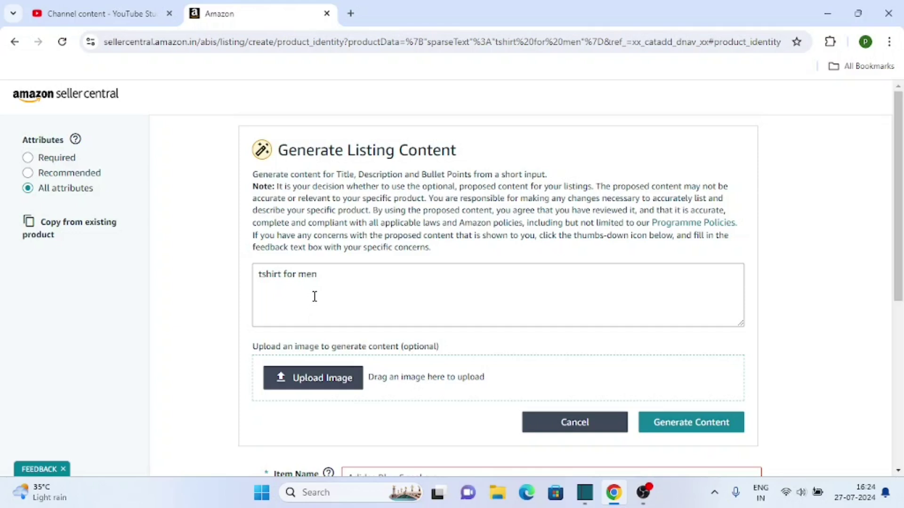
scroll(312, 296, down, 1)
Extend the prompt to 'tshirt for men in red color' and generate content, keeping item name 'Men's Red Cotton T-Shirt'.
click(326, 215)
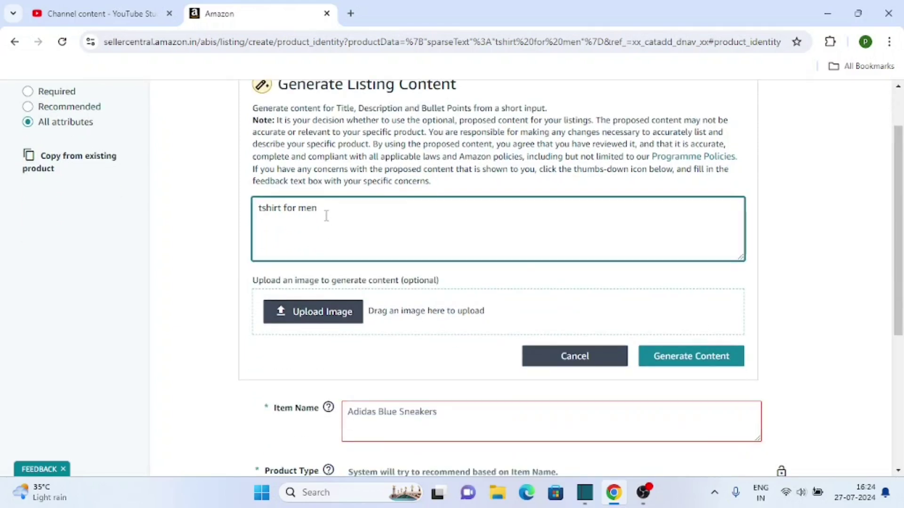
text(in red color)
click(720, 356)
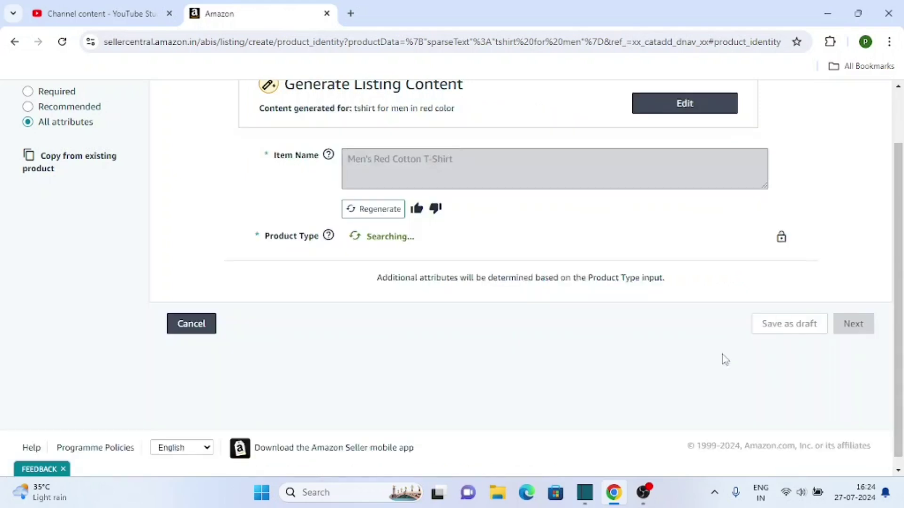
scroll(538, 337, up, 2)
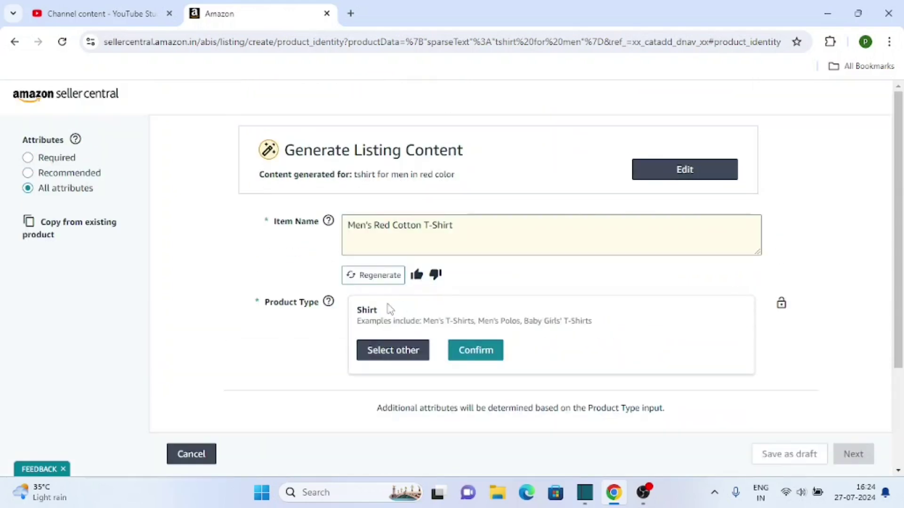
mouse_move(328, 304)
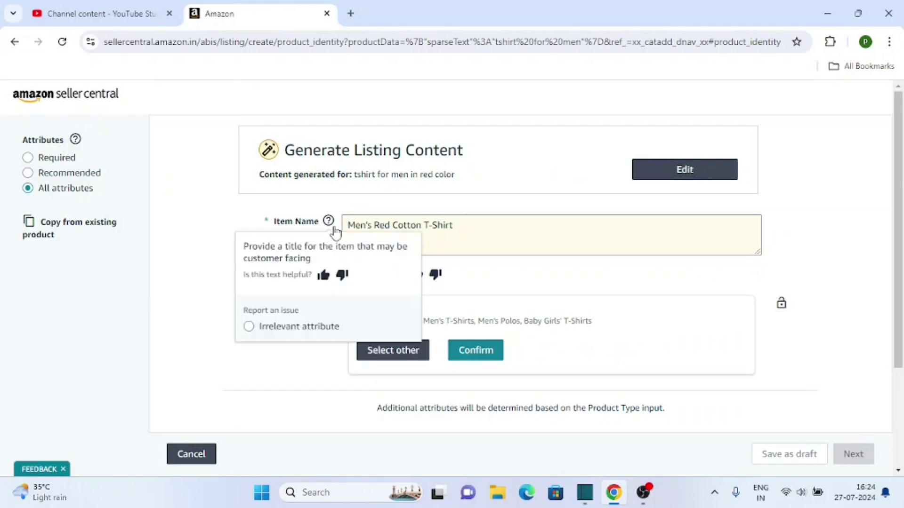
click(474, 227)
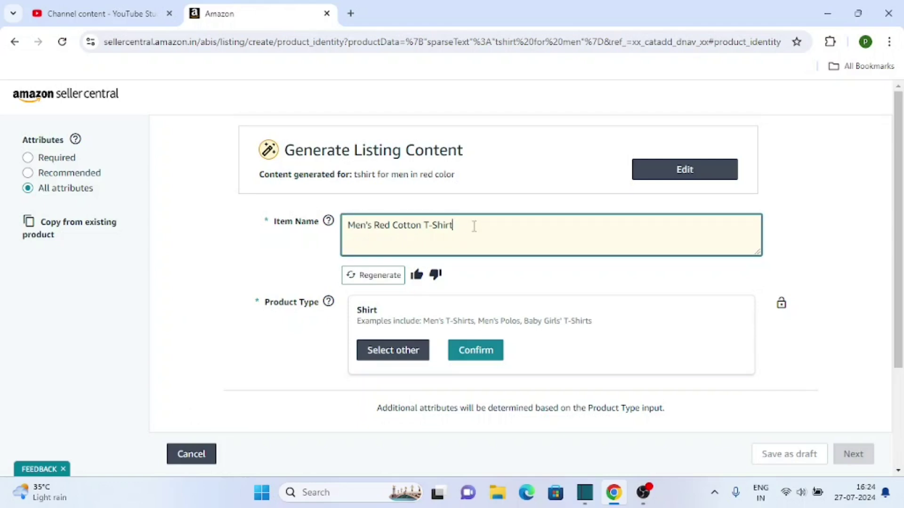
click(221, 277)
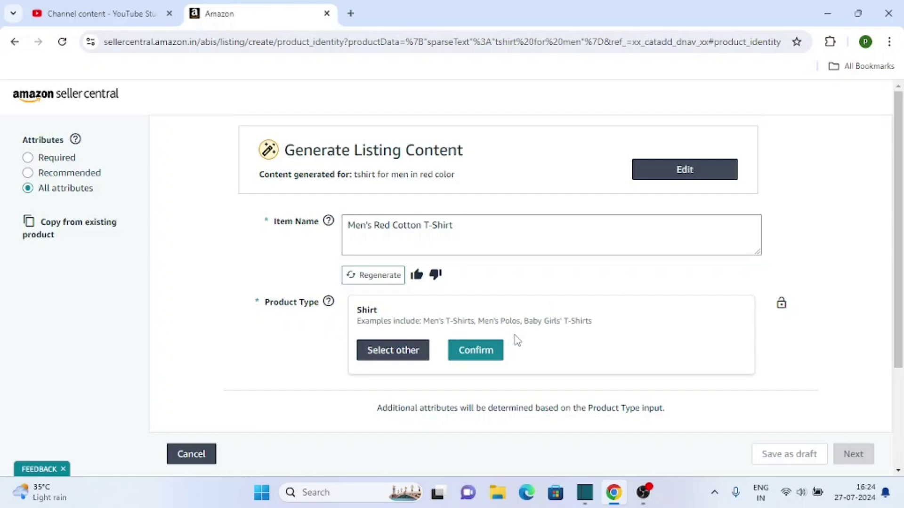
Browse the other product categories, then confirm Shirt as the product type.
click(402, 360)
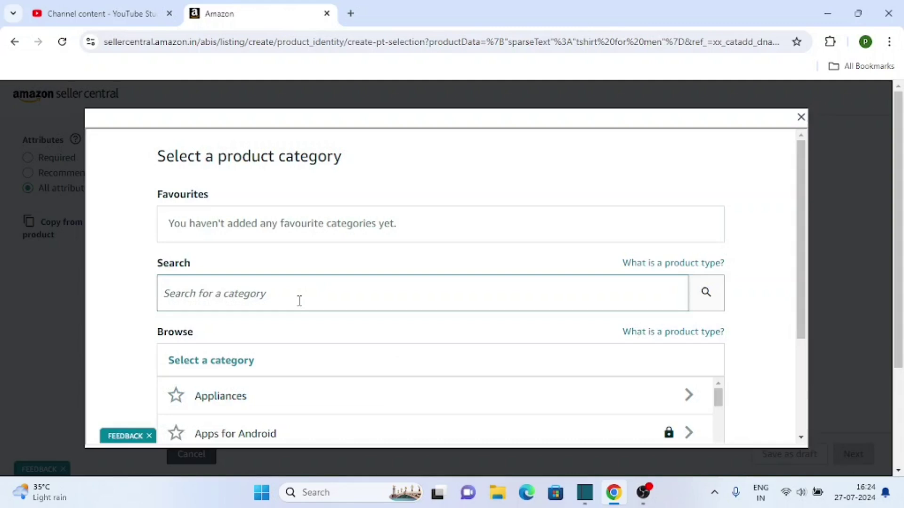
scroll(317, 293, down, 2)
scroll(418, 375, down, 7)
scroll(566, 329, up, 4)
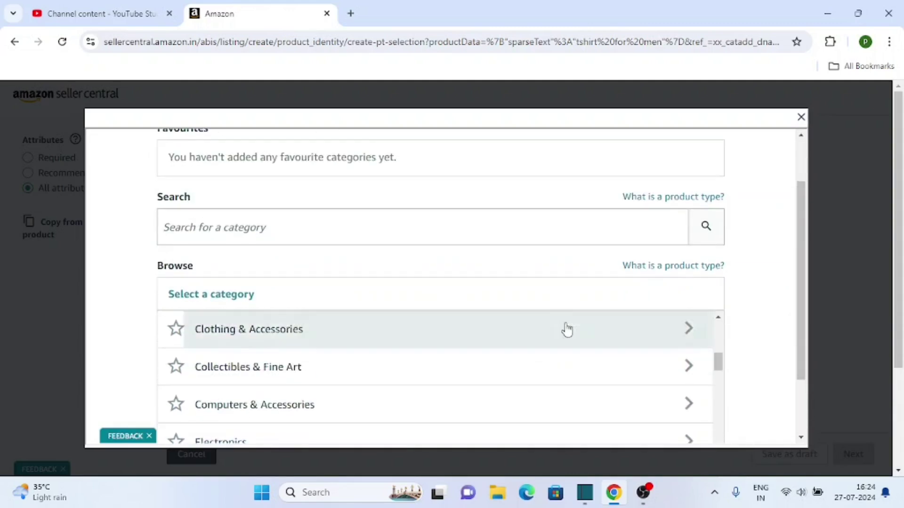
click(800, 118)
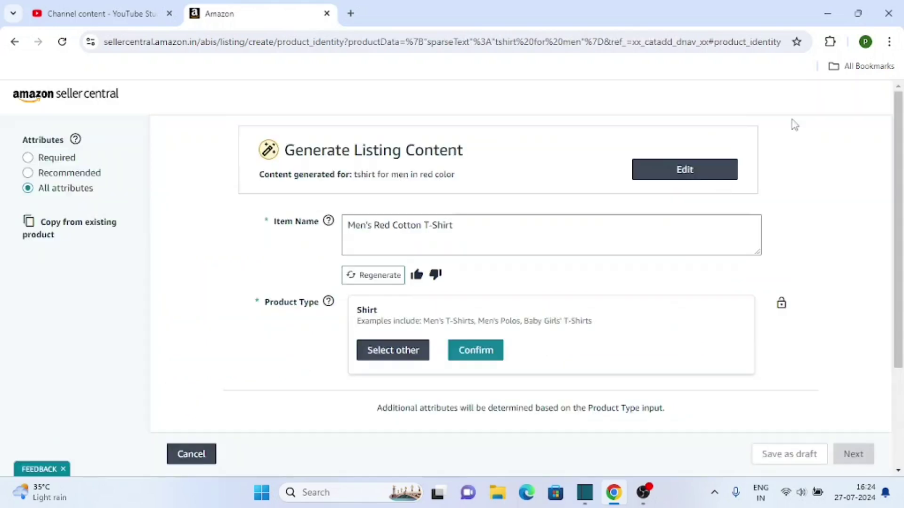
click(469, 351)
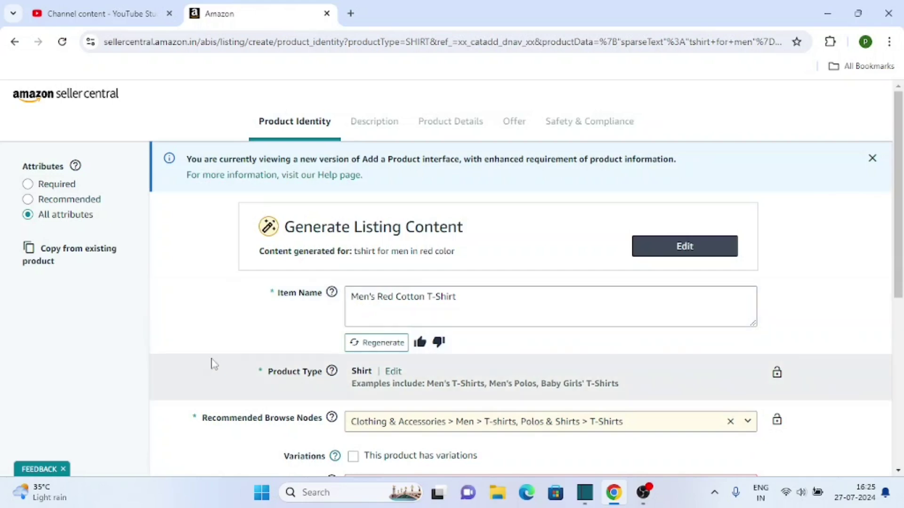
Keep the T-Shirts browse node and declare the product has no Product ID.
scroll(210, 363, down, 3)
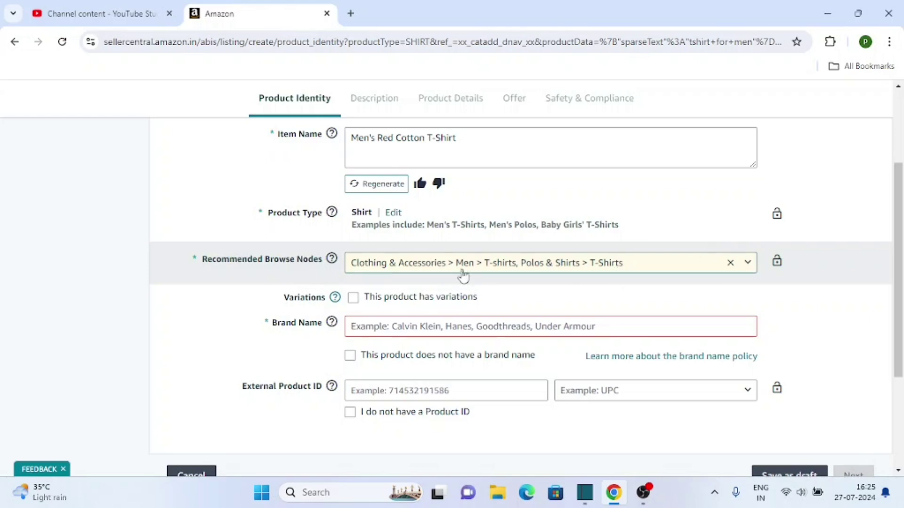
click(749, 263)
click(748, 262)
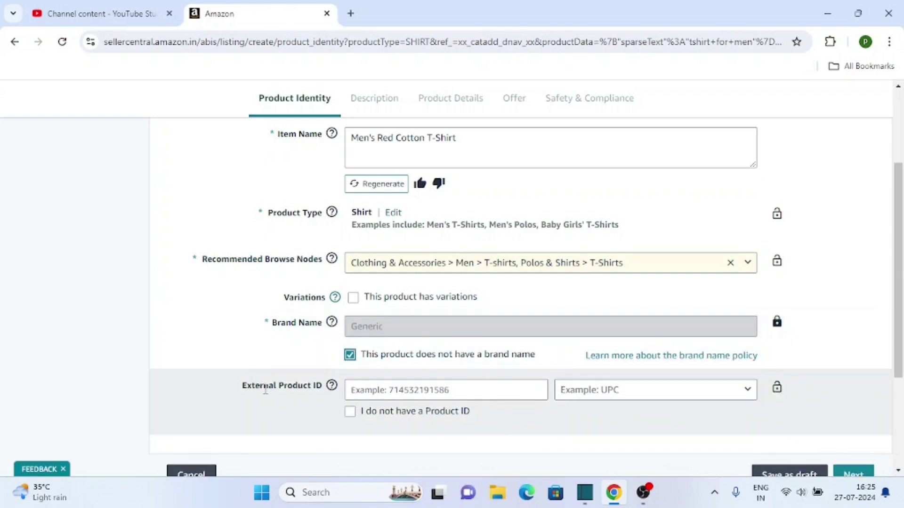
click(350, 413)
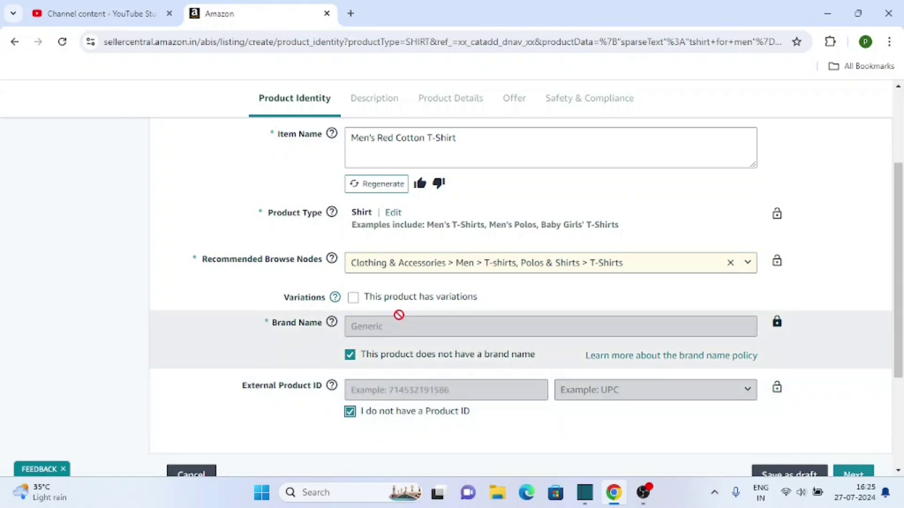
scroll(754, 397, up, 1)
scroll(739, 344, down, 3)
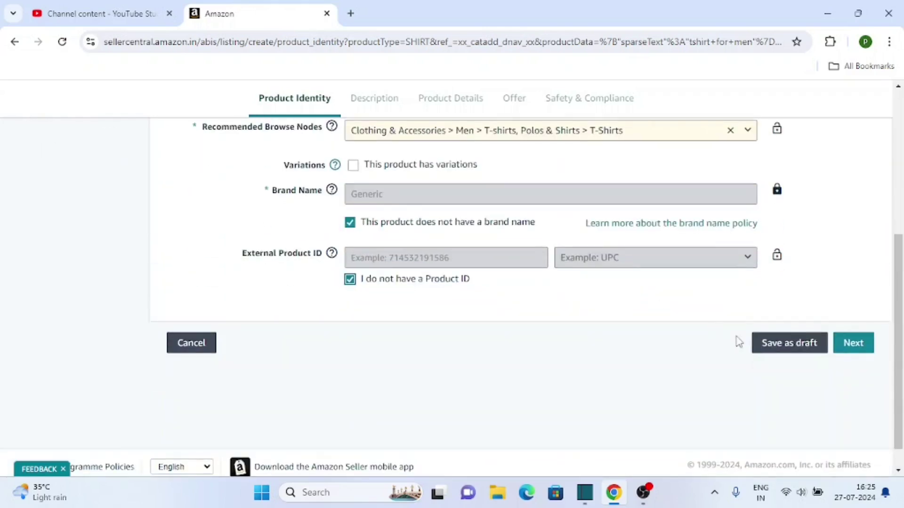
Move to the Description step and review the five generated bullet points.
click(852, 344)
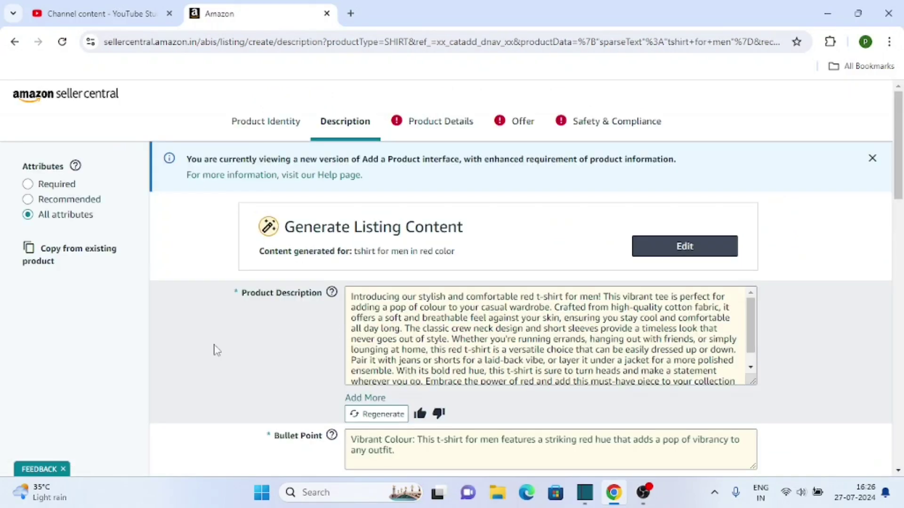
scroll(244, 317, down, 2)
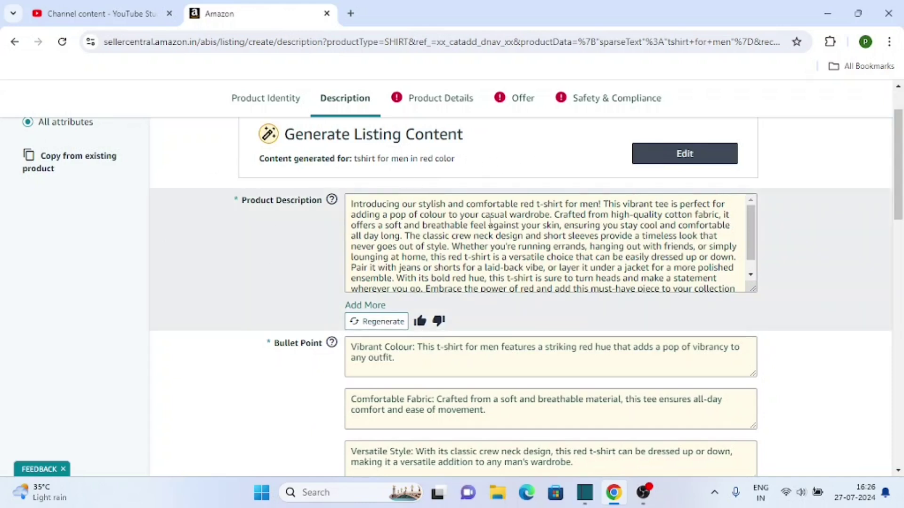
scroll(490, 221, down, 2)
scroll(461, 375, down, 4)
scroll(461, 352, down, 2)
scroll(433, 349, up, 6)
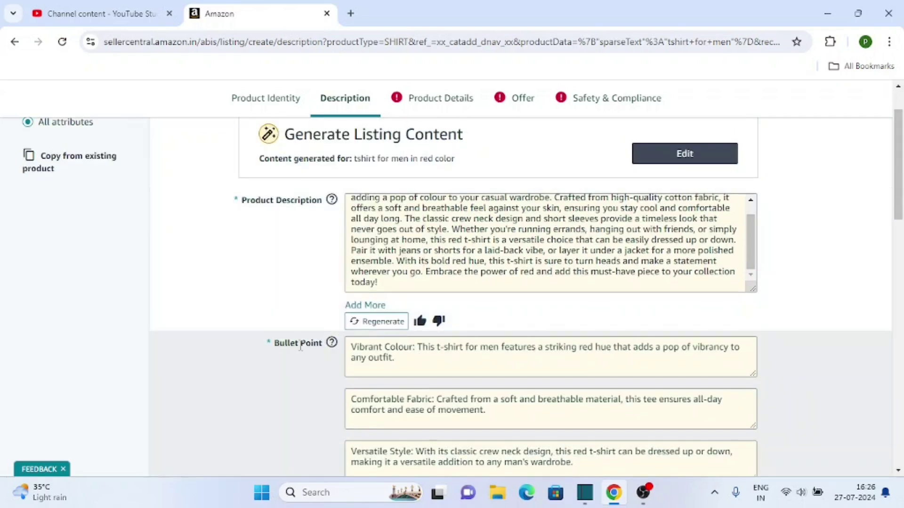
click(332, 342)
click(125, 291)
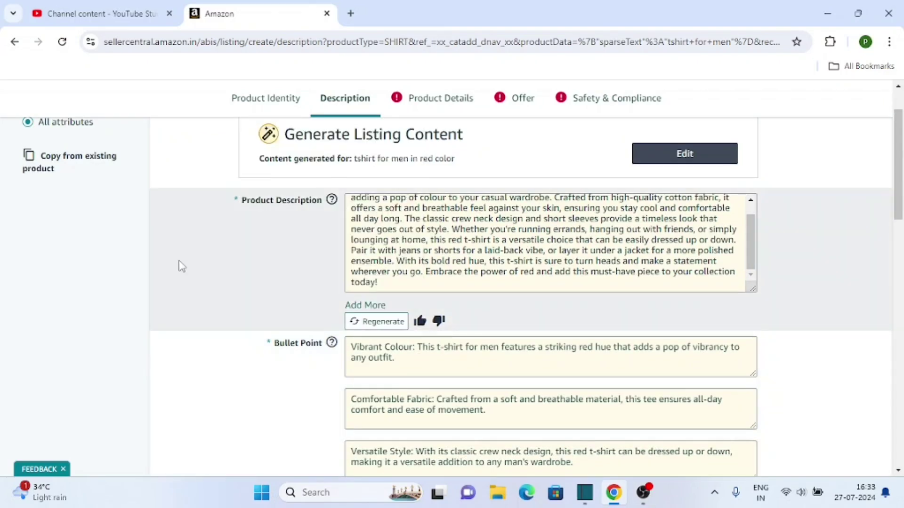
scroll(524, 216, down, 3)
scroll(472, 268, down, 3)
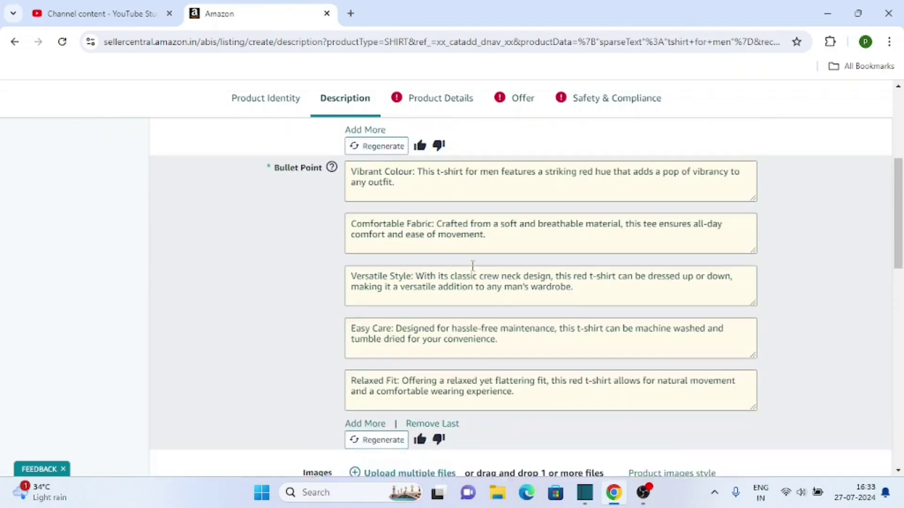
scroll(460, 284, up, 3)
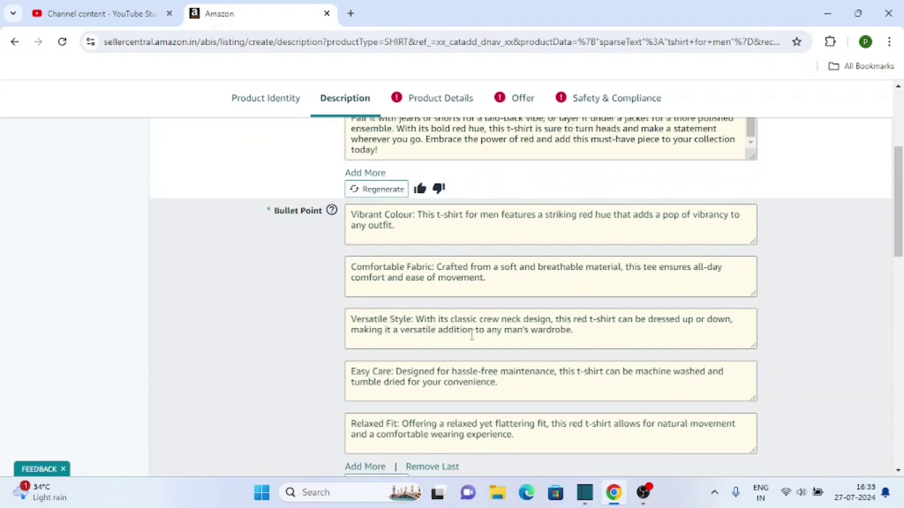
scroll(472, 335, up, 5)
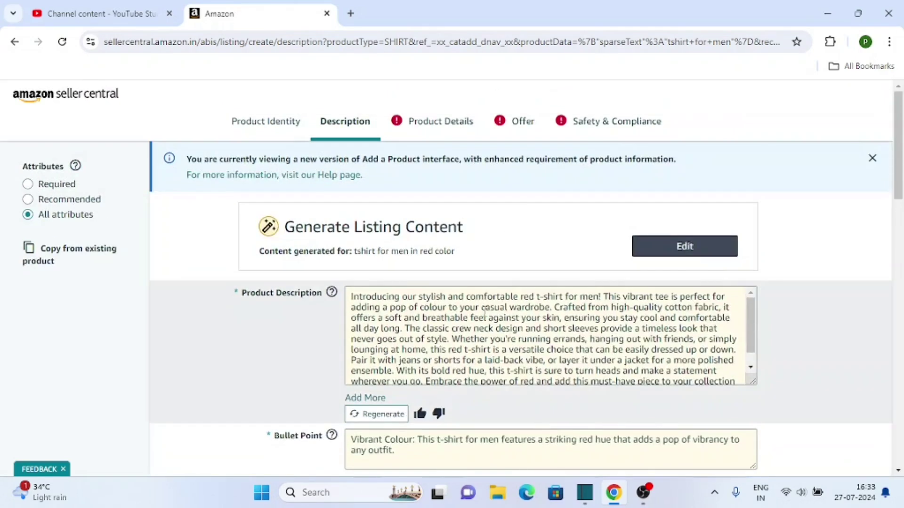
Check the end of the product description, then start uploading the MAIN product image.
click(485, 313)
scroll(485, 313, down, 6)
scroll(471, 336, up, 4)
scroll(394, 301, down, 7)
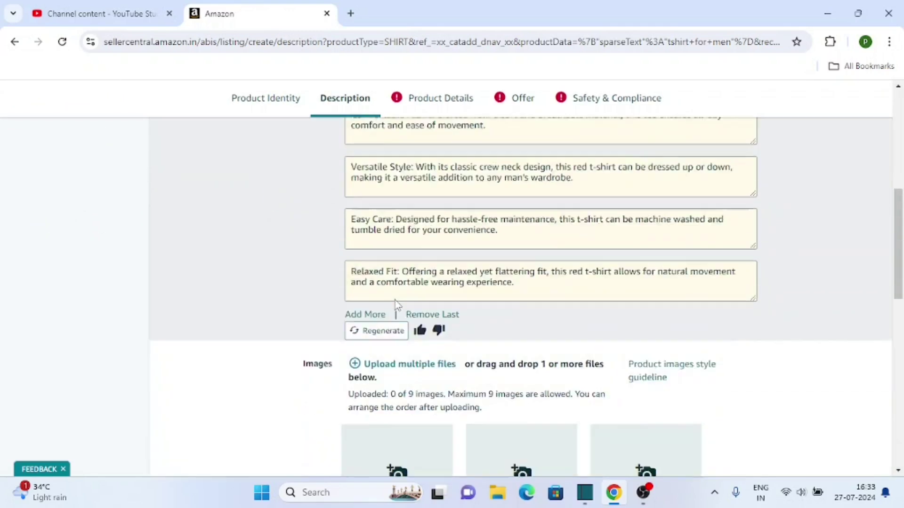
scroll(394, 303, down, 5)
scroll(390, 305, up, 2)
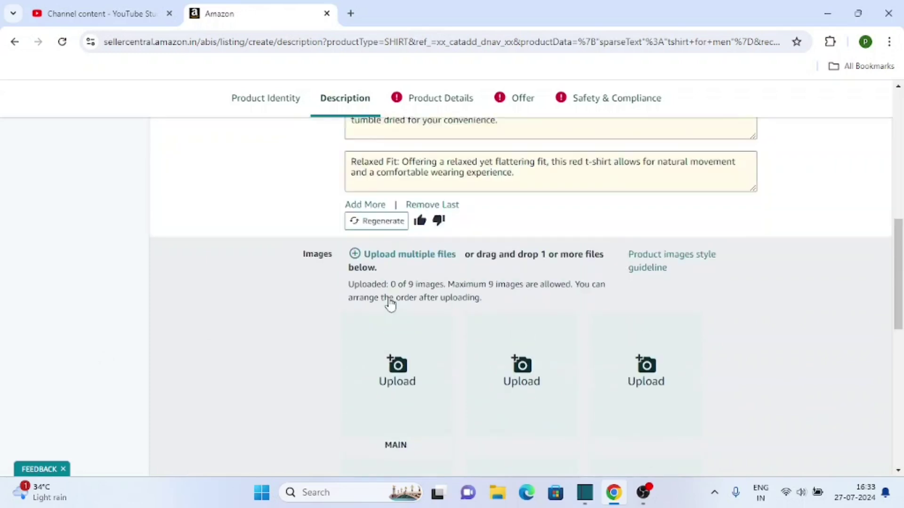
scroll(390, 305, up, 1)
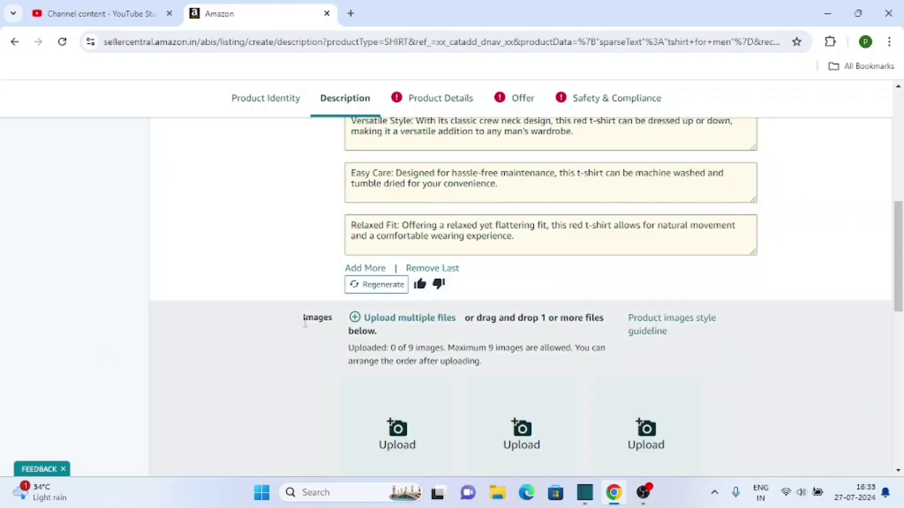
scroll(416, 347, down, 2)
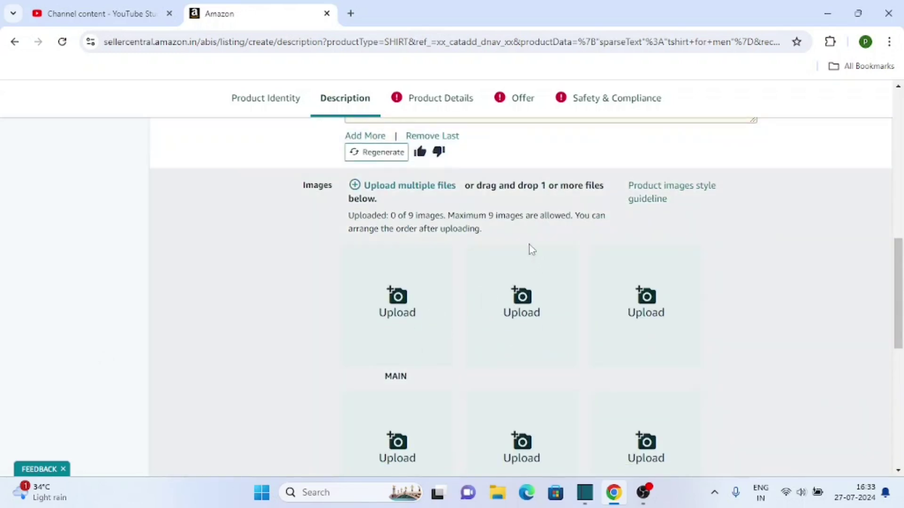
scroll(687, 377, down, 2)
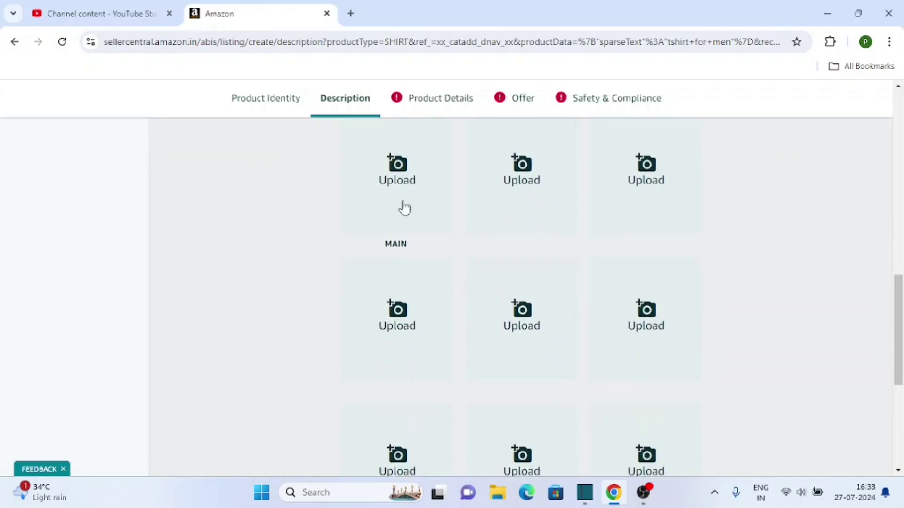
click(402, 204)
Upload the red T-shirt photo from Downloads as the MAIN image (1 of 9).
click(60, 198)
click(233, 207)
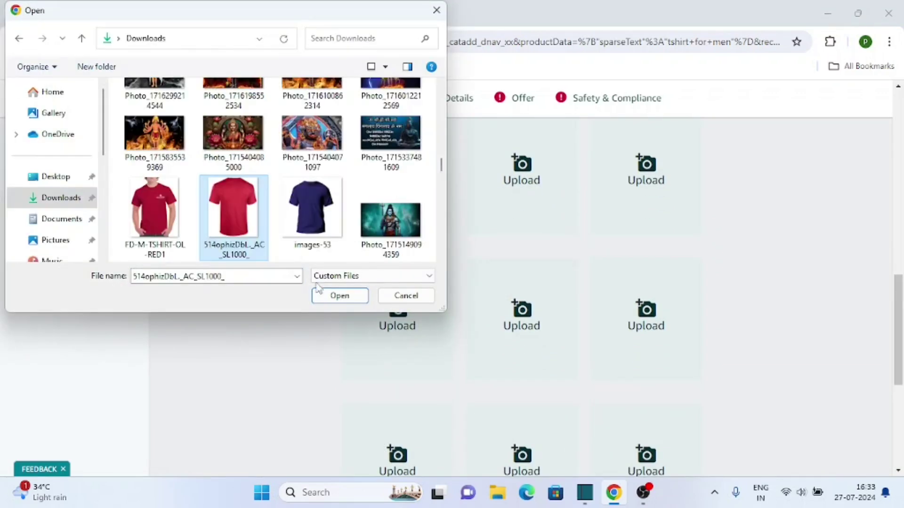
click(336, 295)
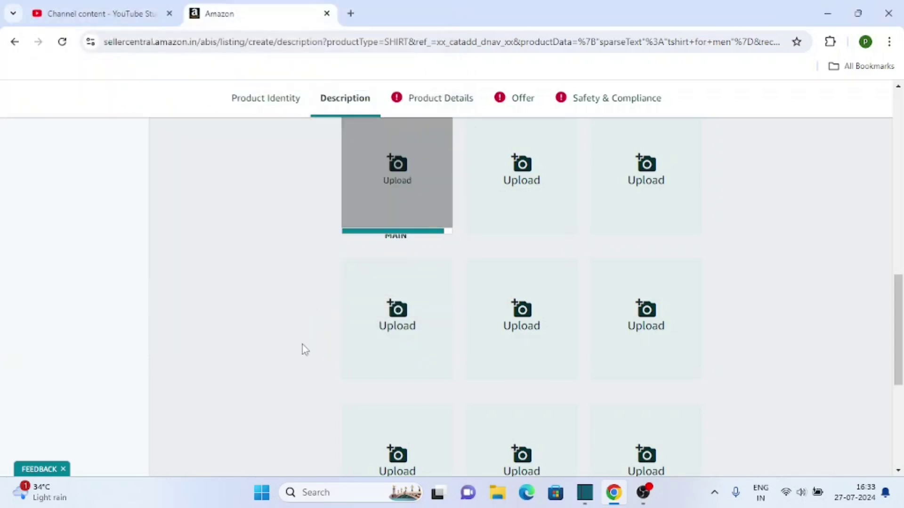
scroll(307, 284, up, 2)
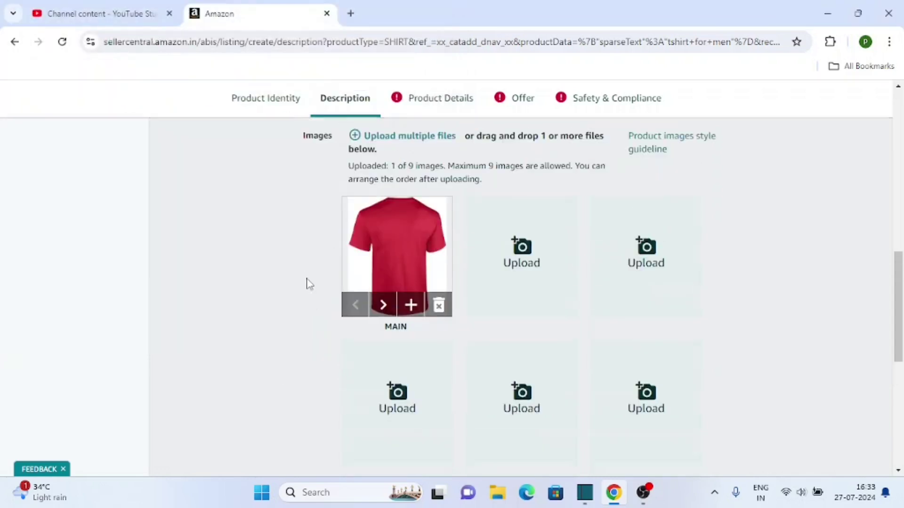
scroll(306, 284, up, 1)
scroll(363, 301, down, 5)
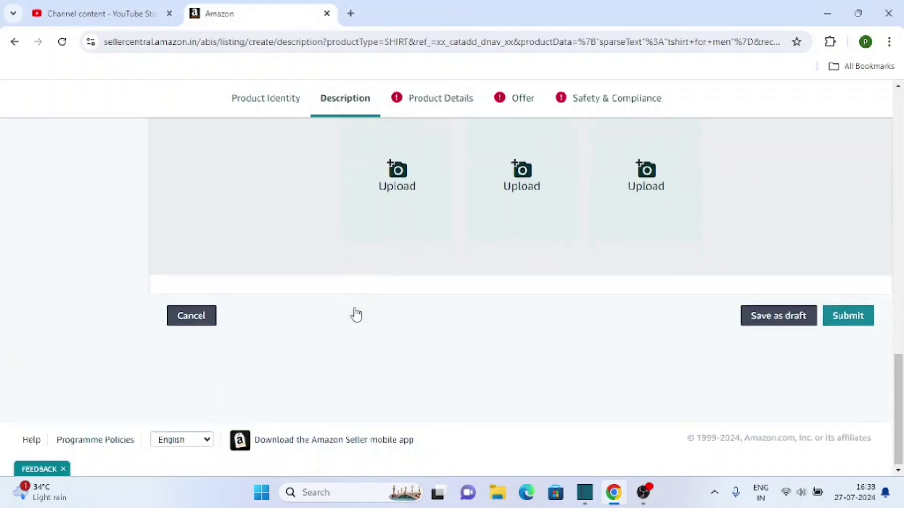
Switch to Product Details and scroll through its attribute fields like Model Name and Manufacturer.
click(430, 108)
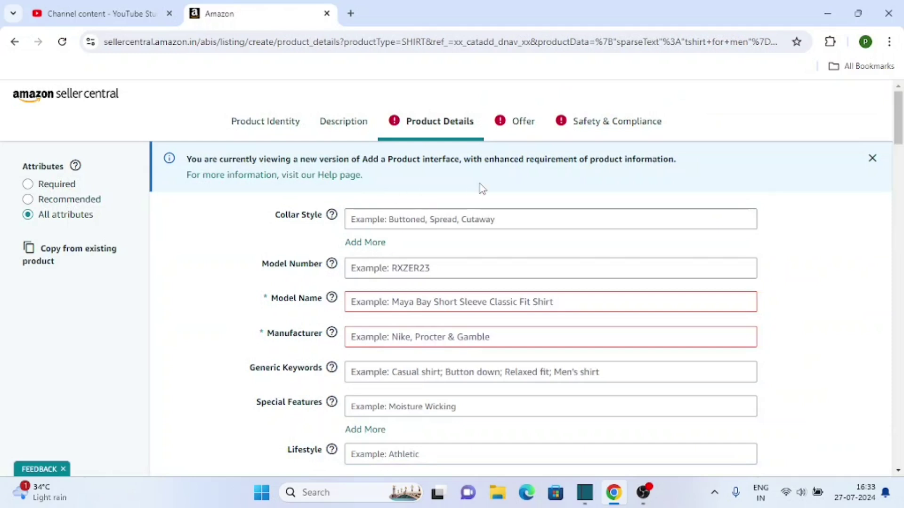
scroll(479, 186, down, 10)
scroll(430, 348, down, 5)
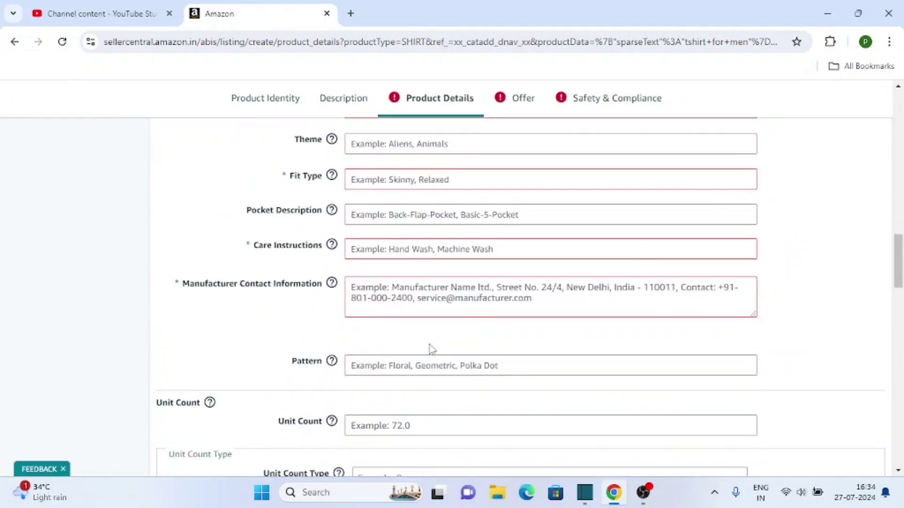
scroll(403, 346, up, 3)
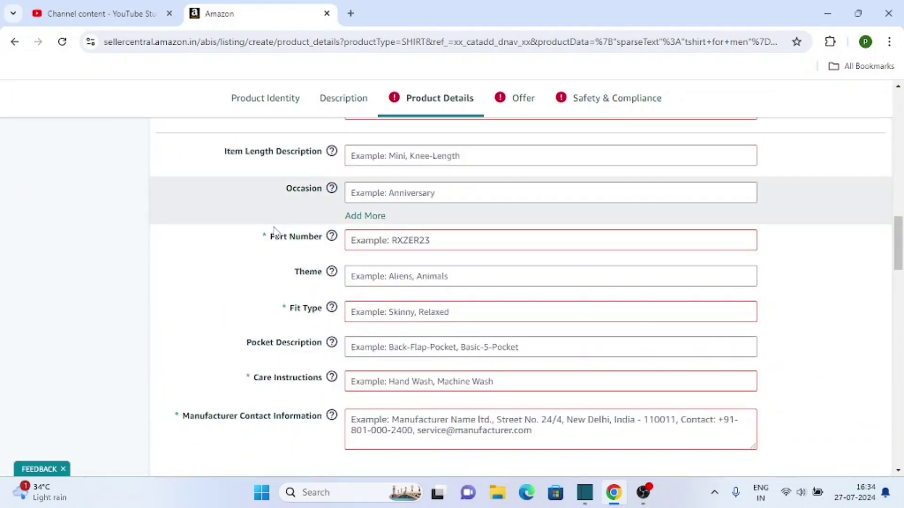
scroll(217, 306, down, 10)
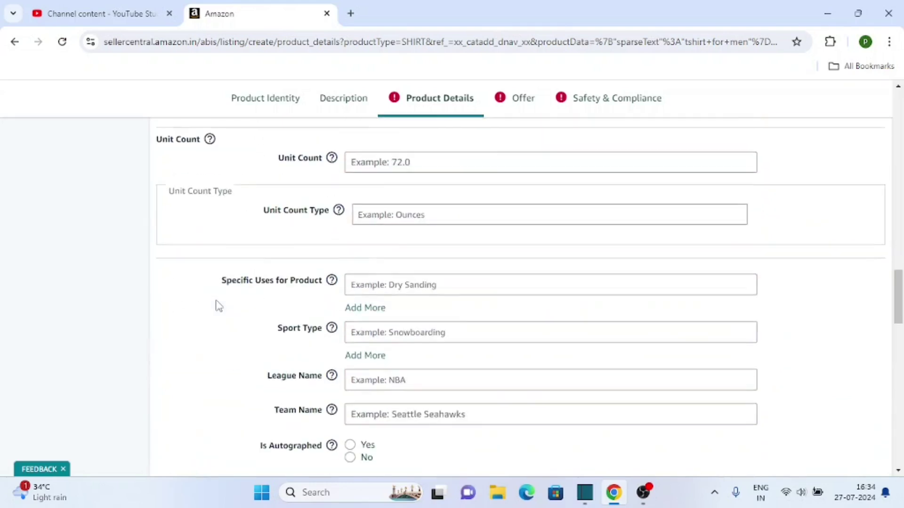
scroll(294, 278, down, 5)
scroll(358, 259, up, 2)
scroll(418, 211, down, 3)
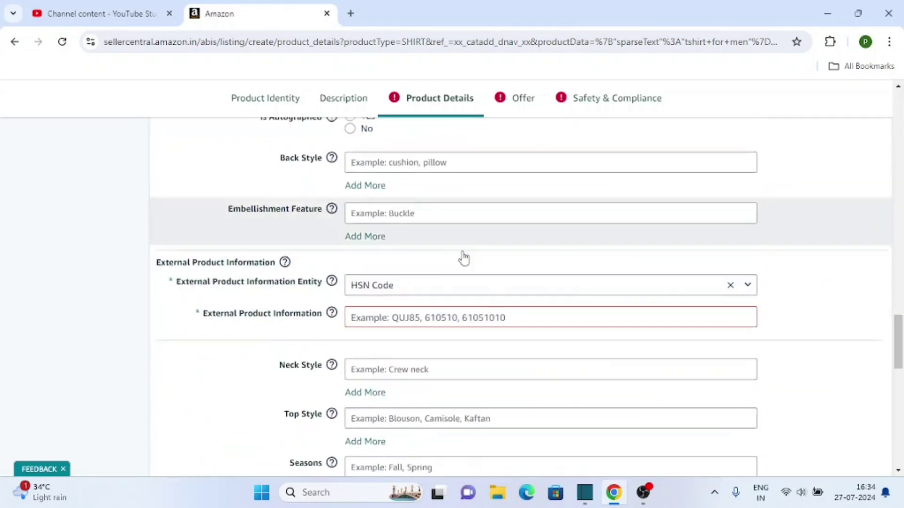
scroll(573, 236, down, 15)
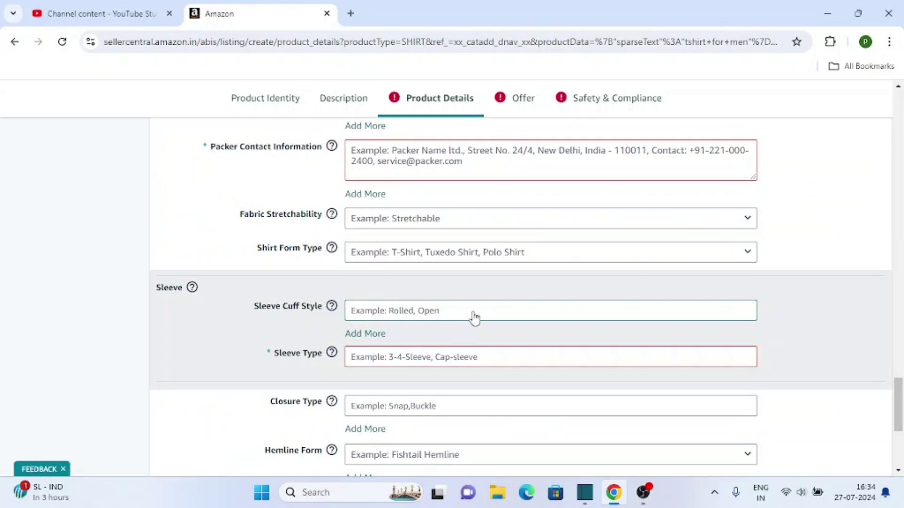
scroll(474, 317, up, 11)
scroll(474, 317, up, 12)
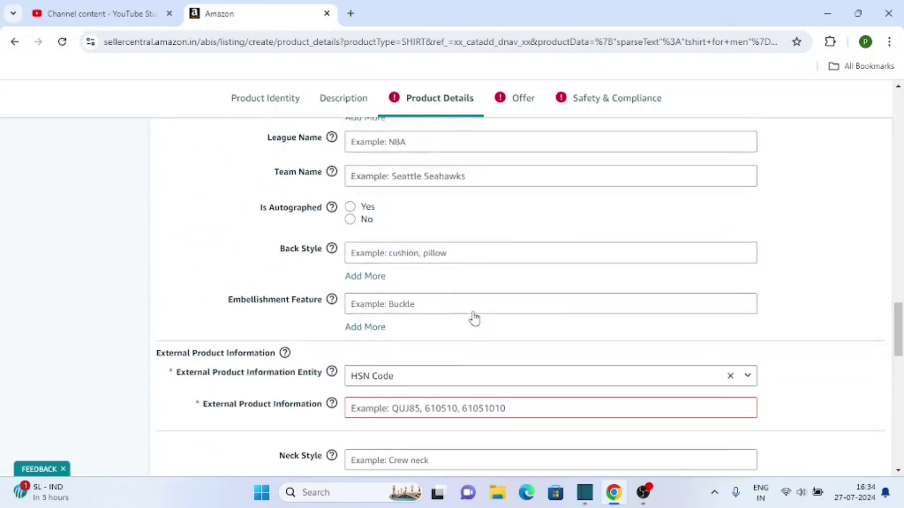
scroll(474, 317, up, 15)
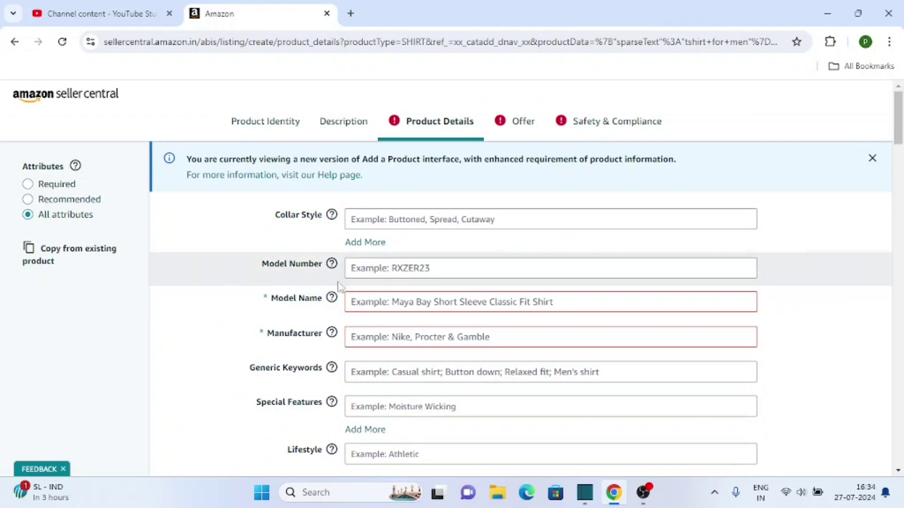
Enter 'redtshirtrm15' as the Model Name and 'paarkgenesis' as the Manufacturer.
click(423, 301)
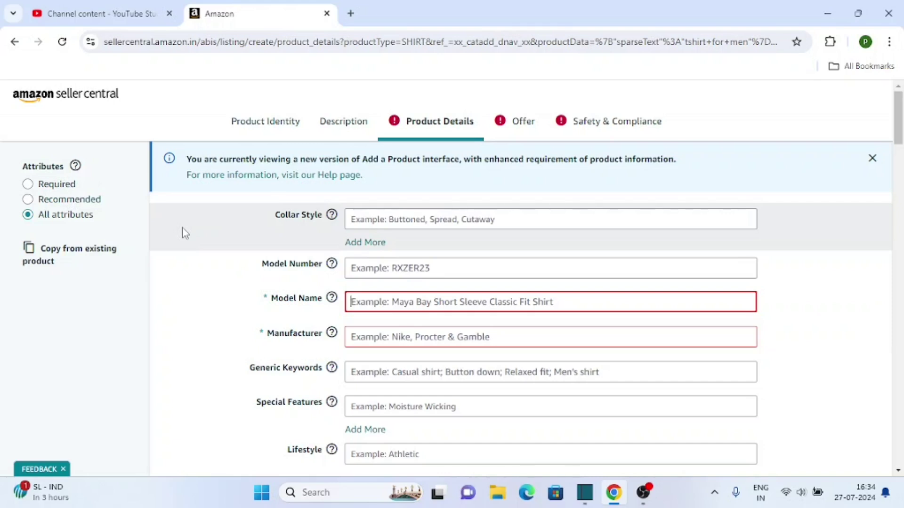
text(redtshirt)
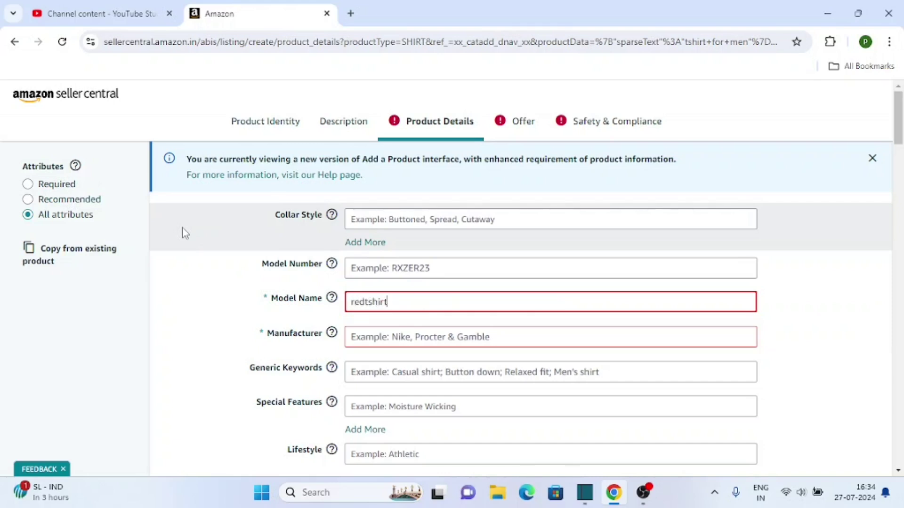
text(m)
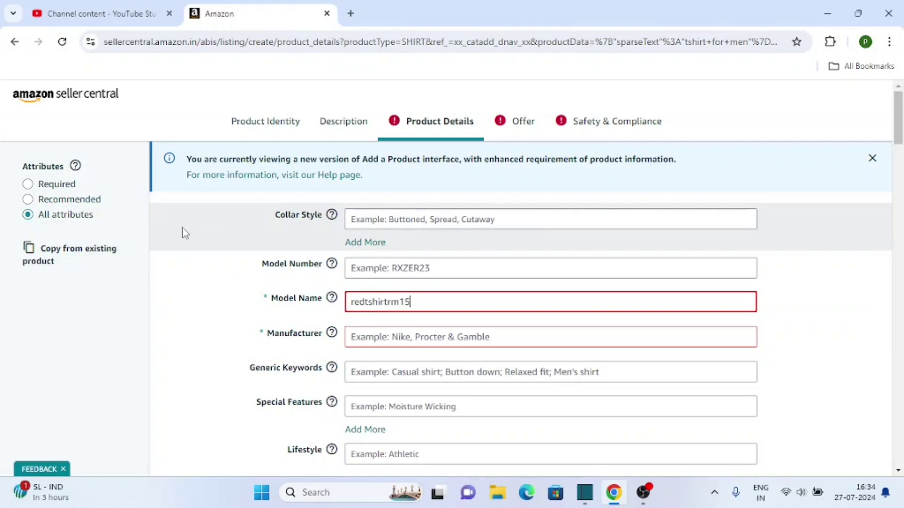
click(373, 336)
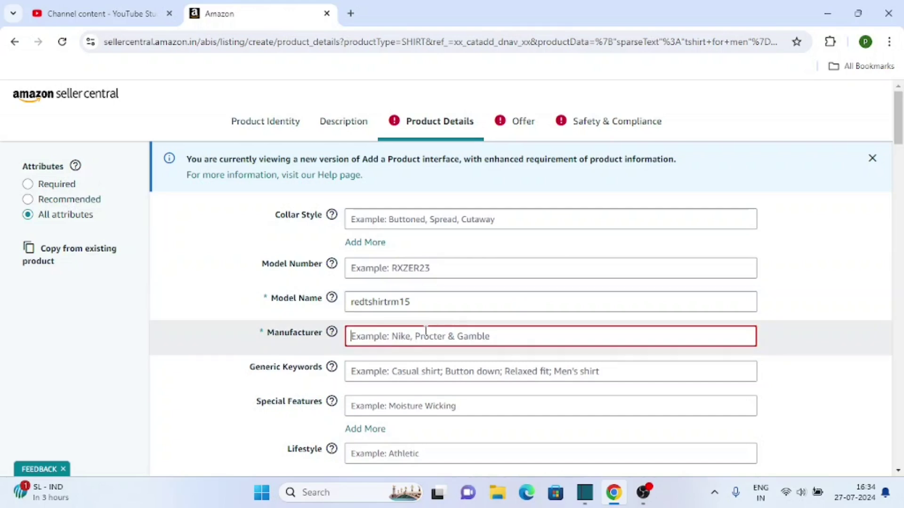
mouse_move(328, 337)
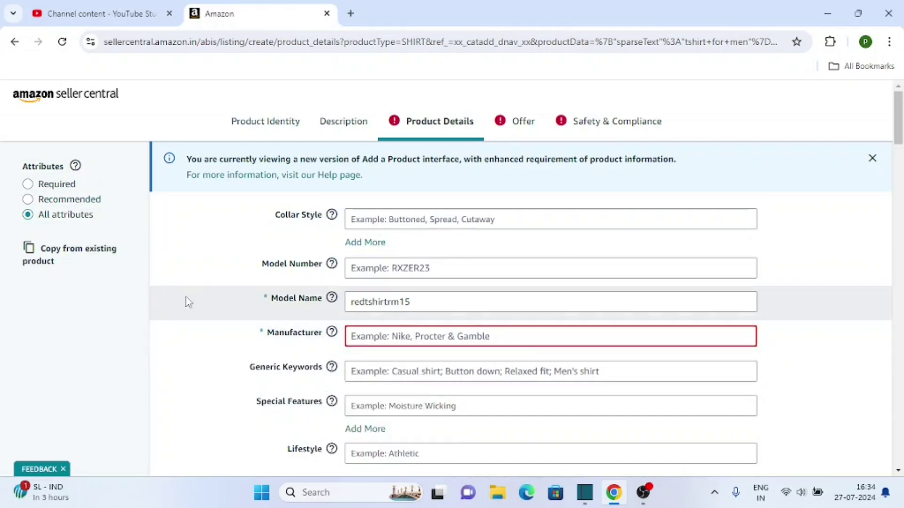
text(paarkgenesis)
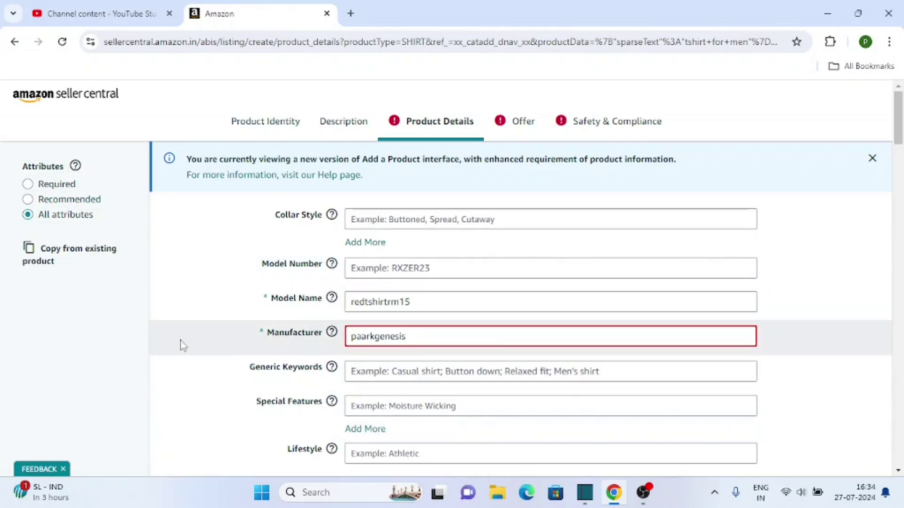
scroll(179, 345, down, 2)
click(212, 325)
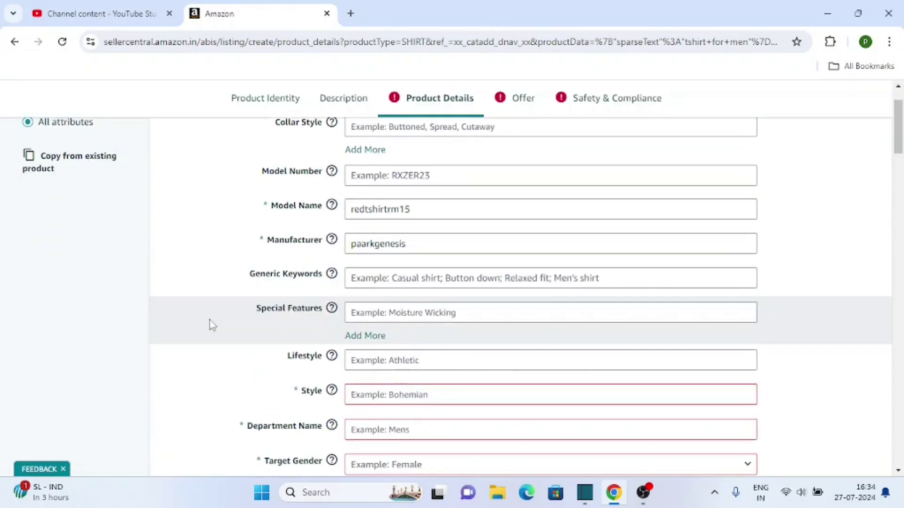
scroll(238, 309, up, 2)
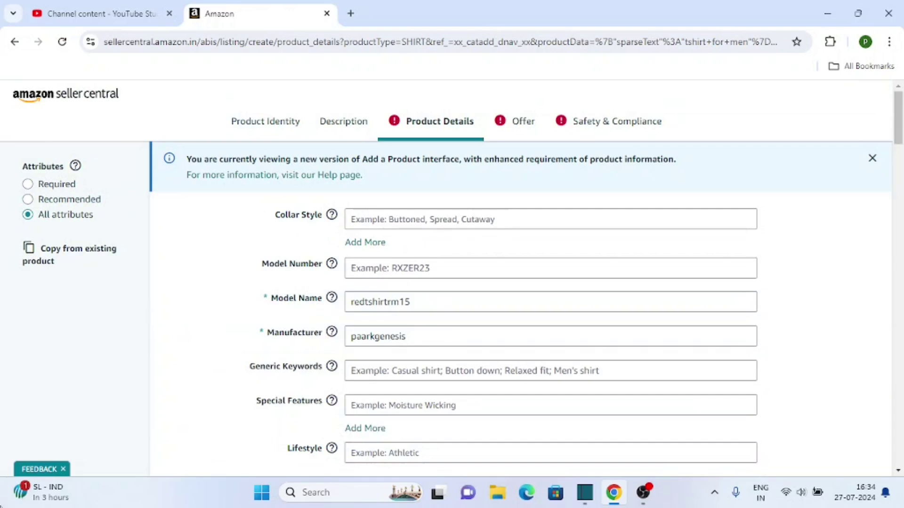
scroll(274, 366, down, 2)
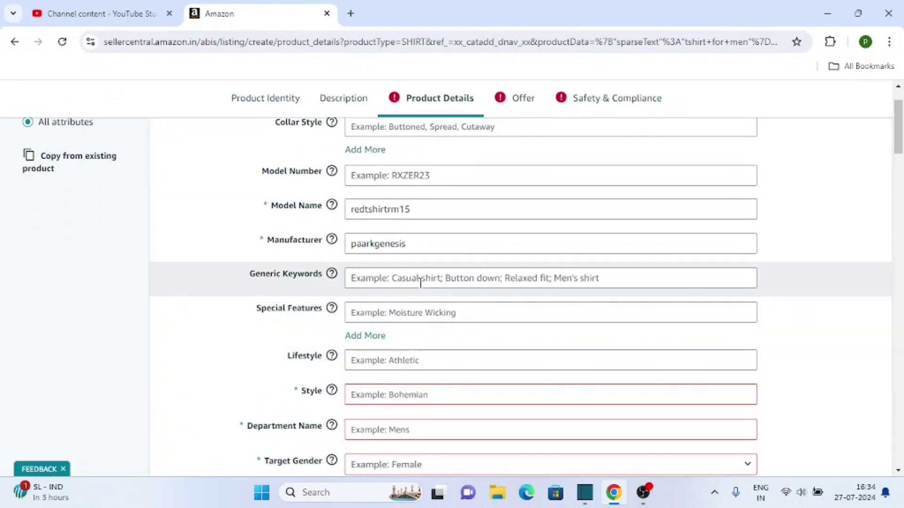
Fill the Generic Keywords field with 'tshirt men regular fit'.
click(421, 280)
scroll(420, 285, up, 2)
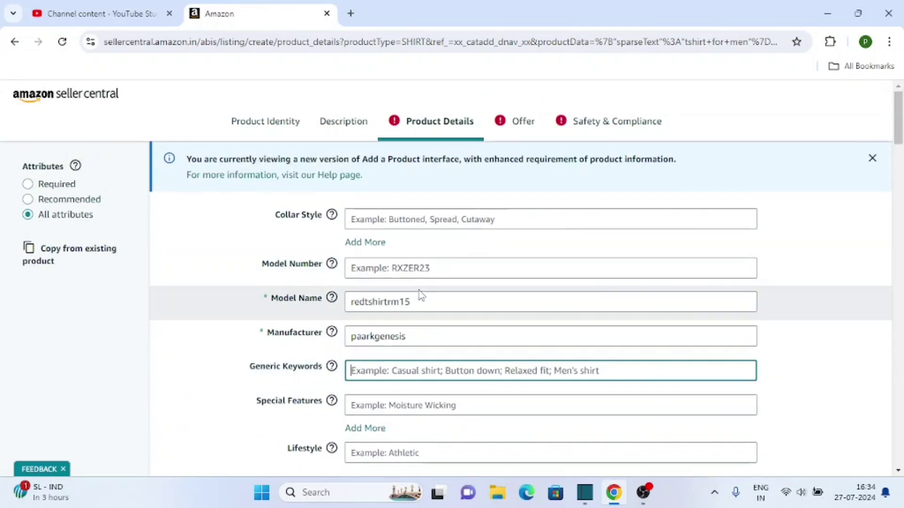
scroll(286, 331, down, 2)
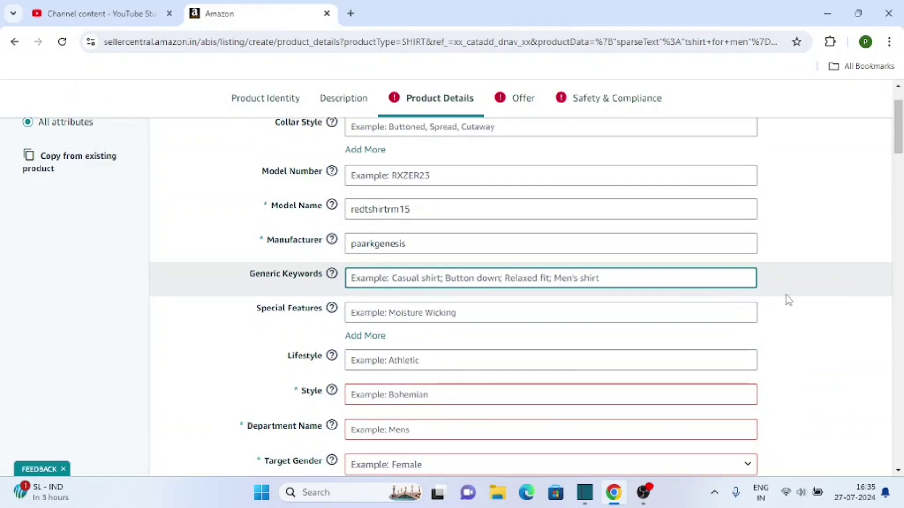
text(tsh)
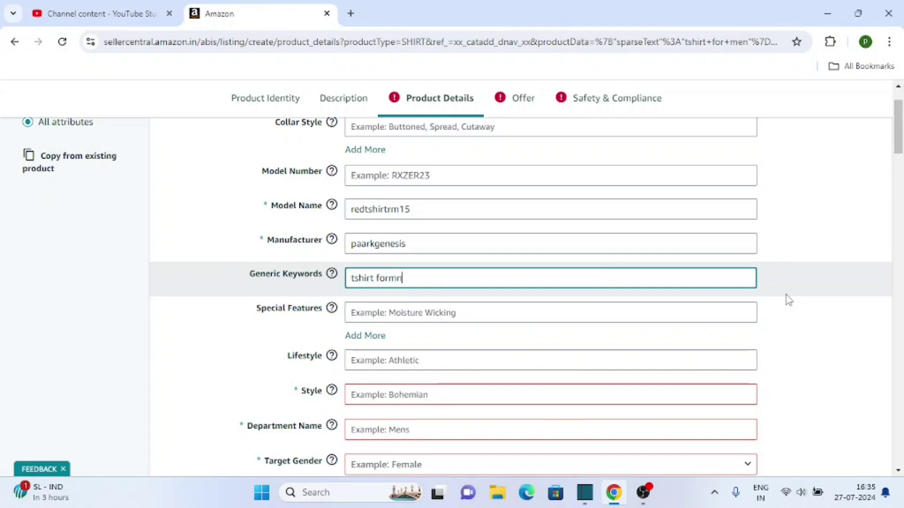
text(irt for men regul)
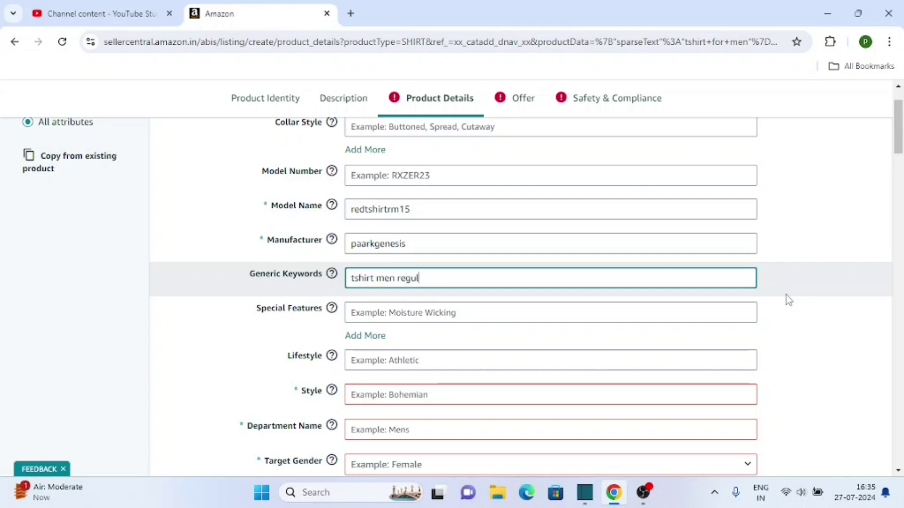
text(f)
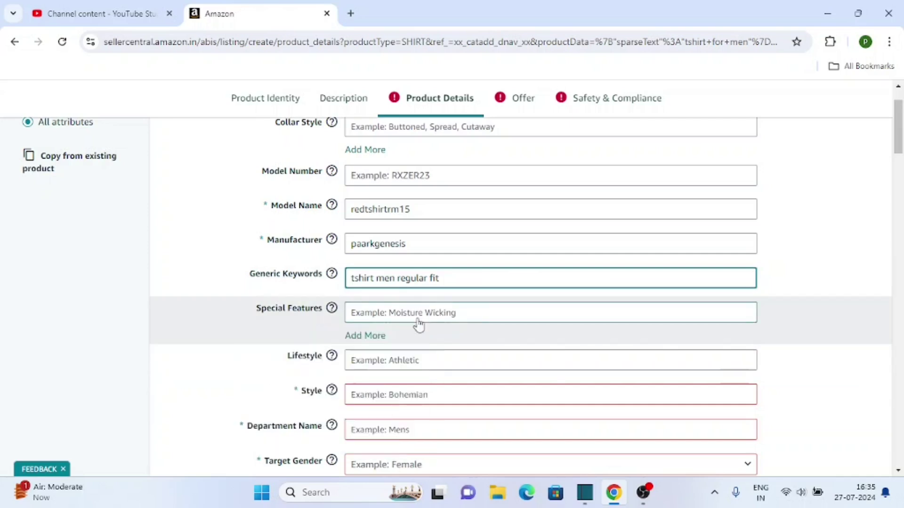
scroll(383, 311, down, 2)
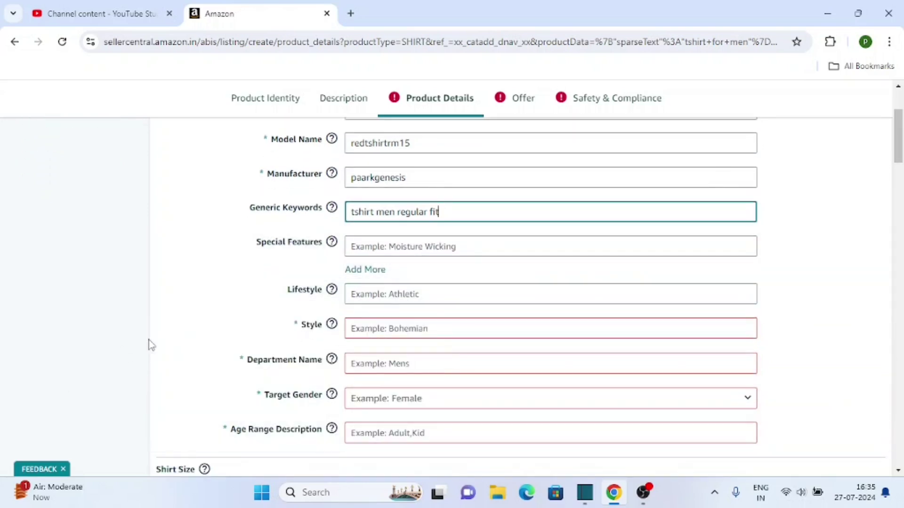
scroll(282, 301, down, 2)
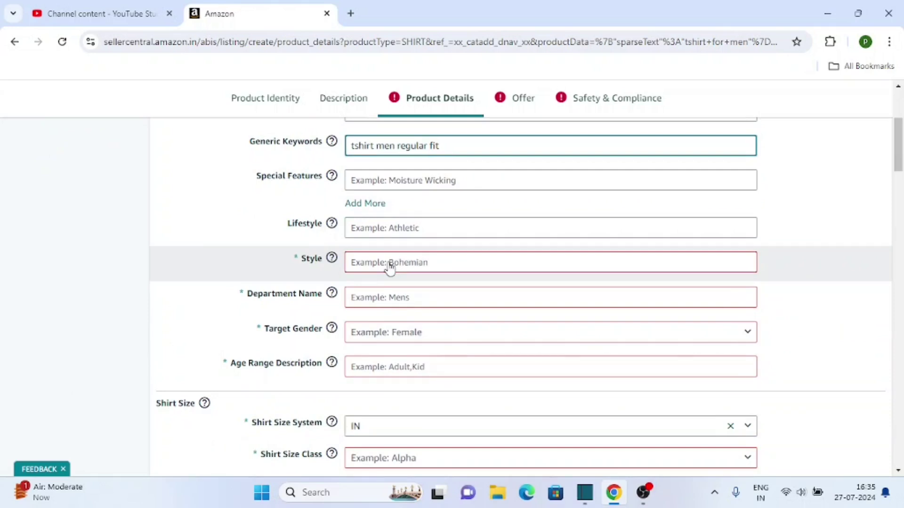
Set Style to Modern and Department Name to Mens.
click(425, 264)
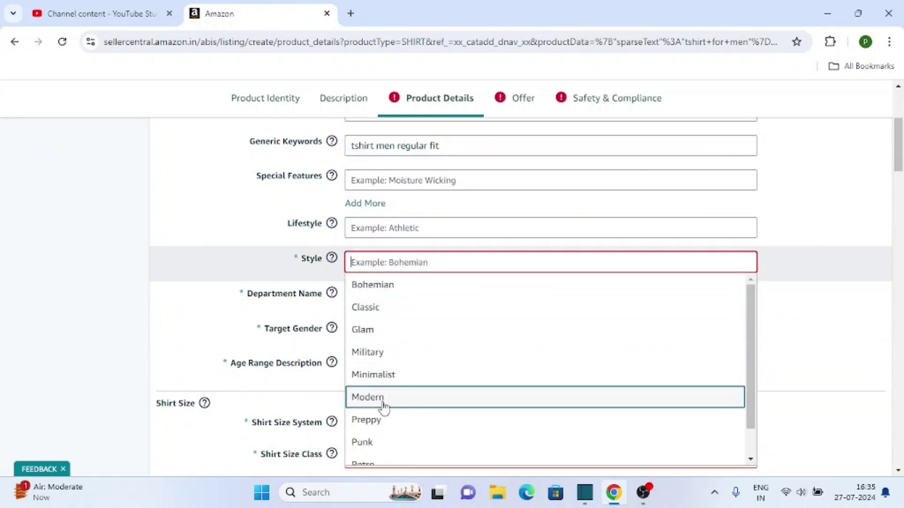
scroll(371, 353, down, 1)
scroll(372, 360, up, 1)
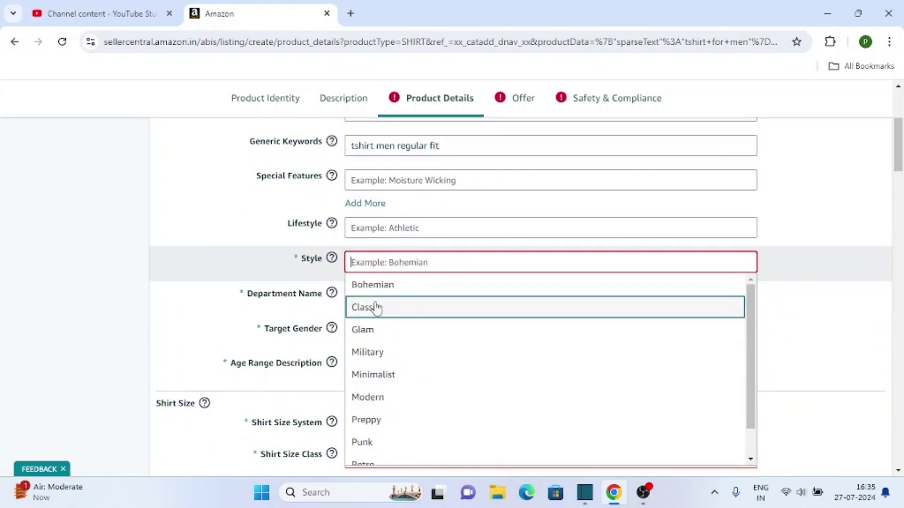
scroll(405, 349, down, 1)
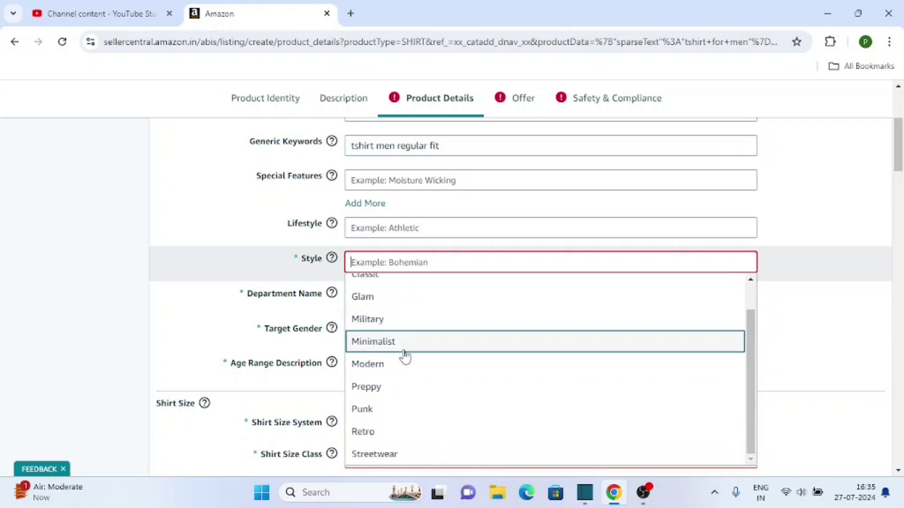
scroll(405, 357, up, 1)
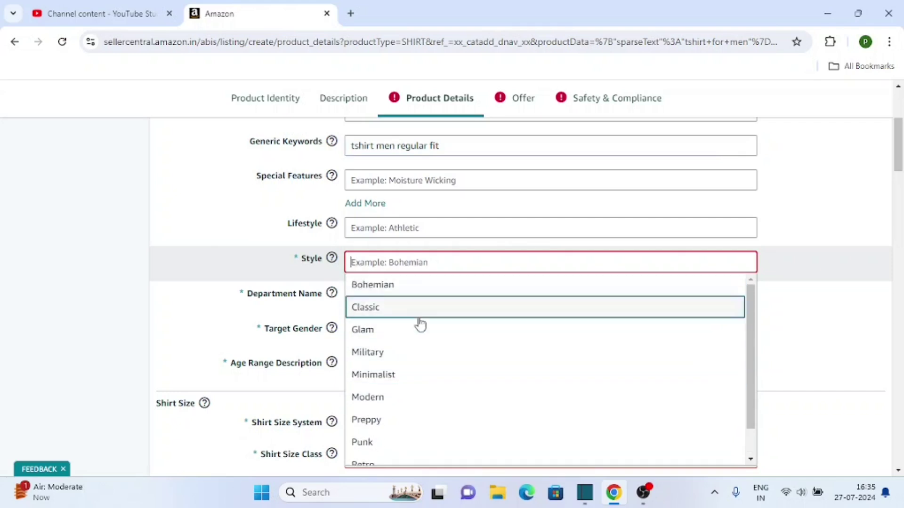
scroll(419, 329, down, 1)
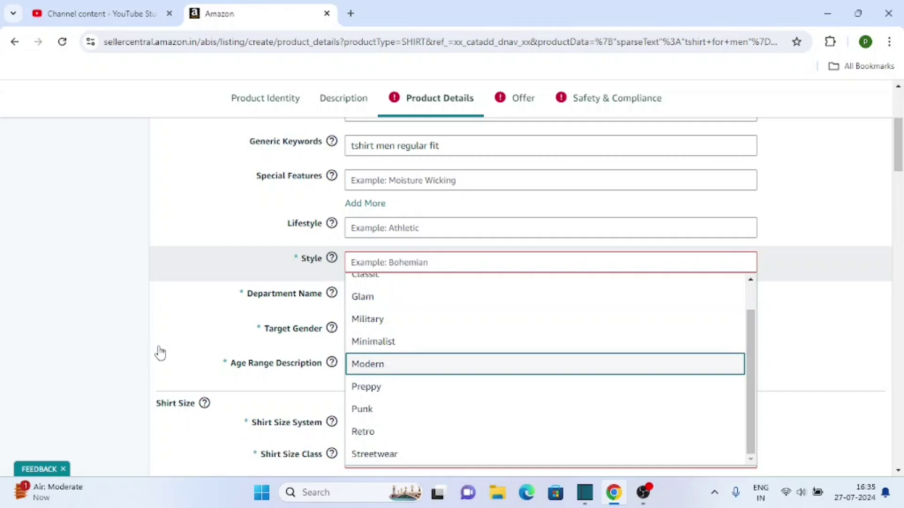
key(Return)
click(387, 303)
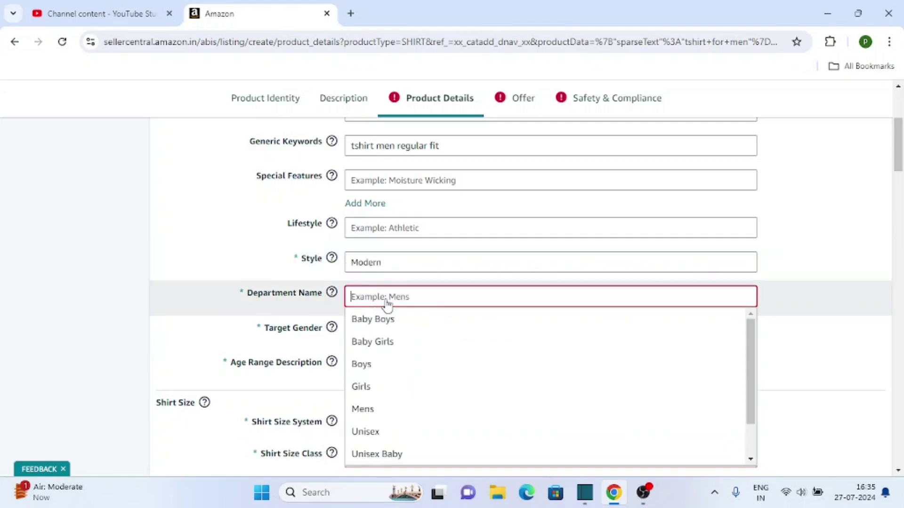
scroll(385, 362, down, 1)
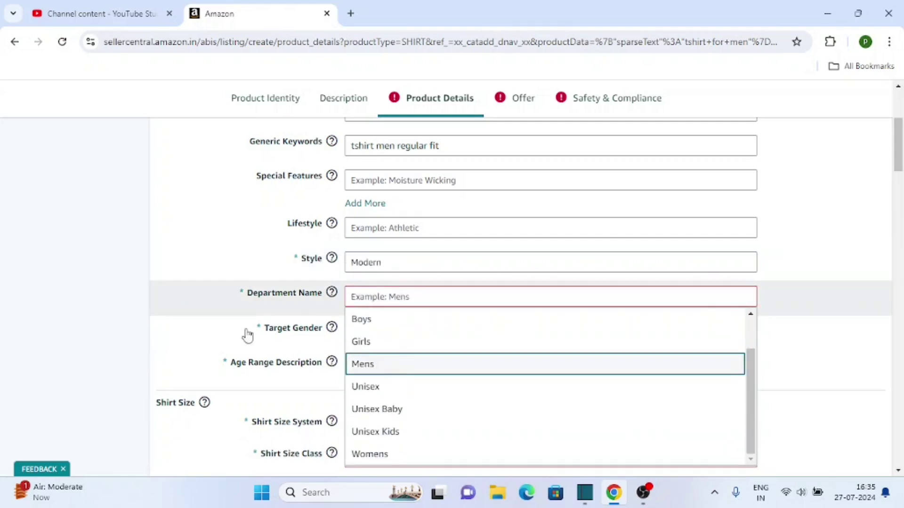
scroll(156, 291, down, 1)
key(Return)
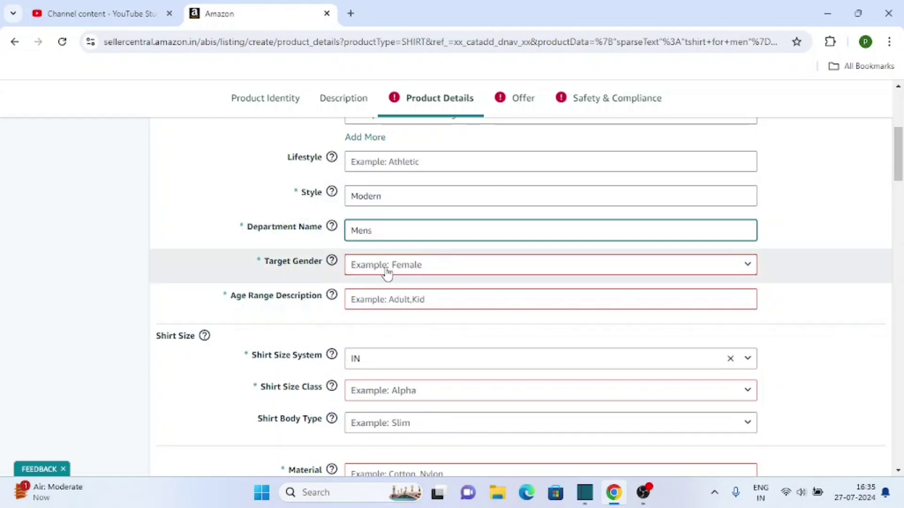
Set Target Gender to Male and Age Range Description to Adult.
click(387, 273)
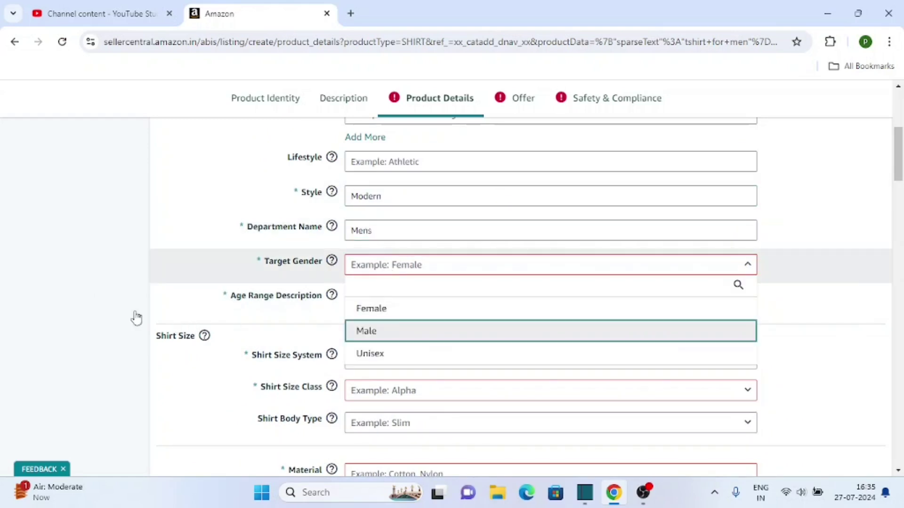
key(Return)
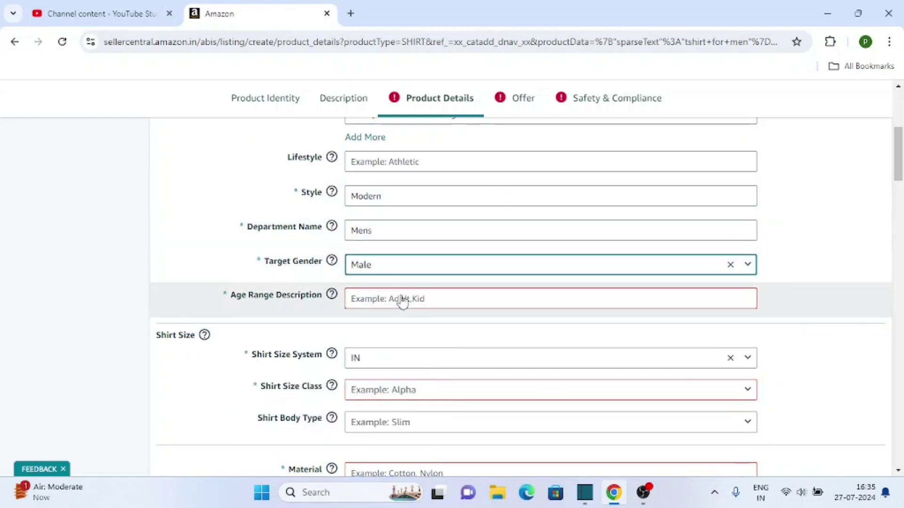
click(403, 303)
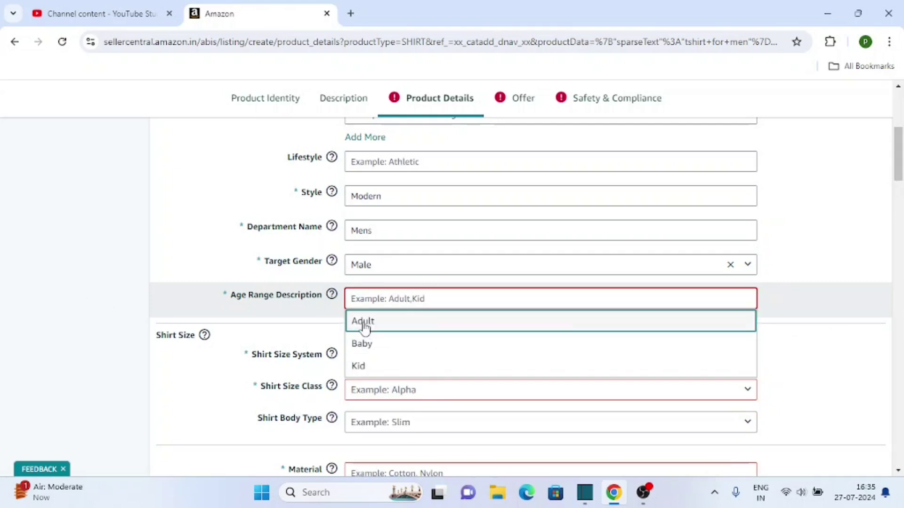
key(Return)
scroll(79, 384, down, 1)
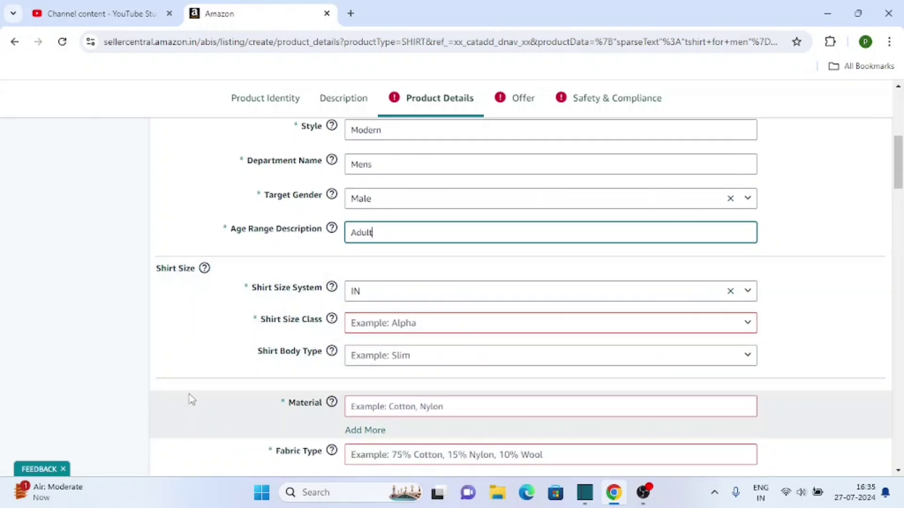
mouse_move(345, 352)
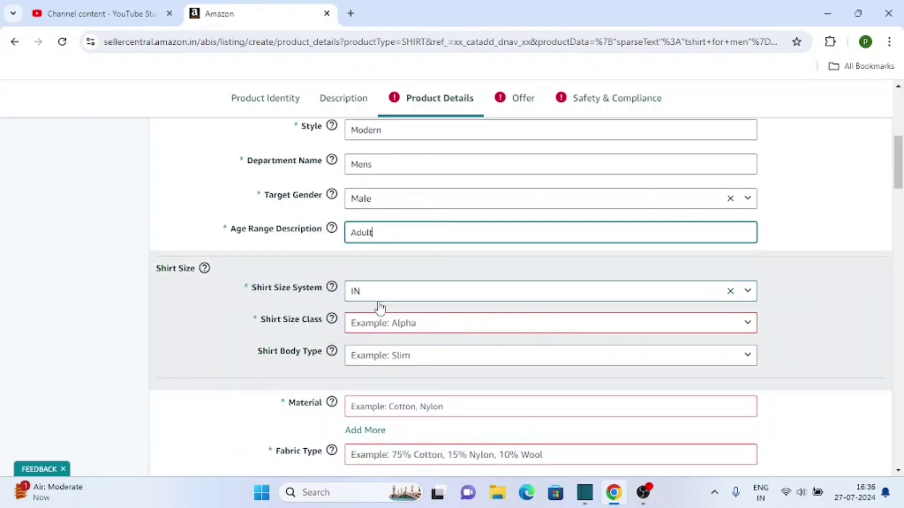
Choose Alpha as the shirt size class.
click(400, 330)
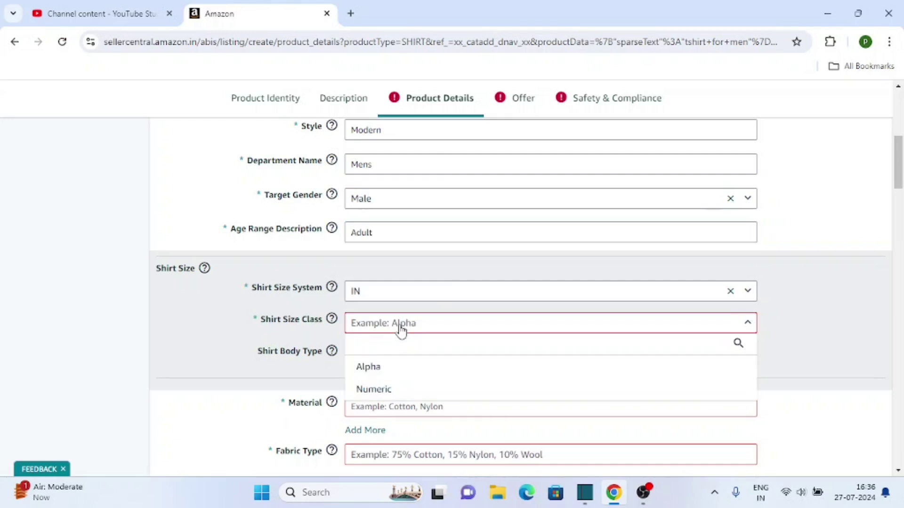
scroll(432, 379, down, 1)
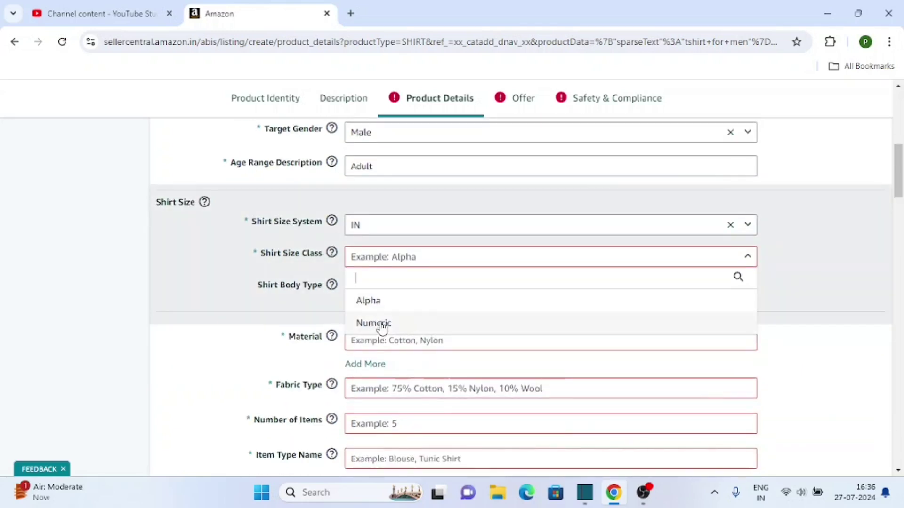
scroll(383, 328, down, 1)
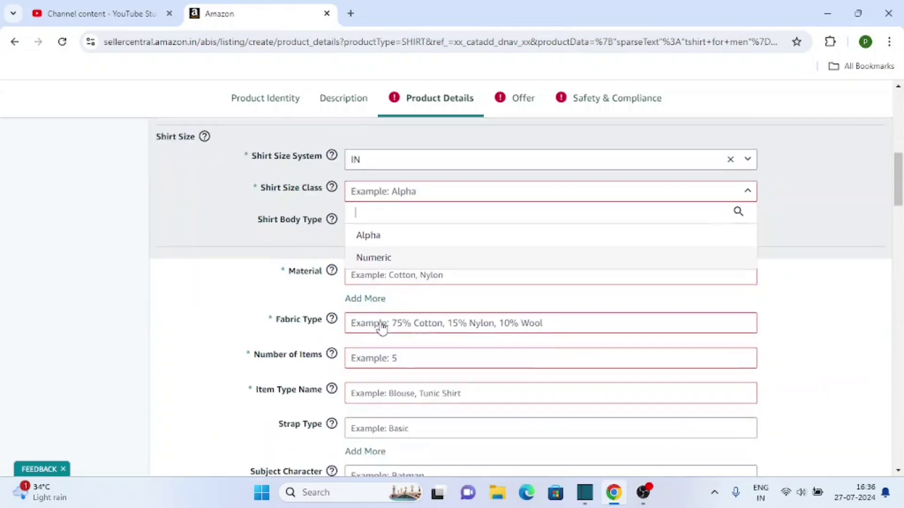
scroll(396, 295, up, 1)
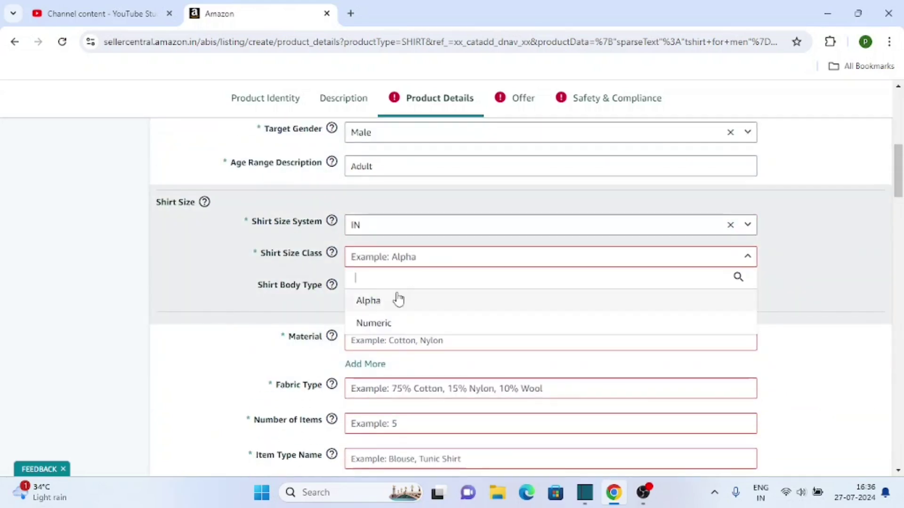
click(375, 304)
Pick M as the shirt size value.
scroll(67, 346, up, 1)
scroll(70, 347, down, 1)
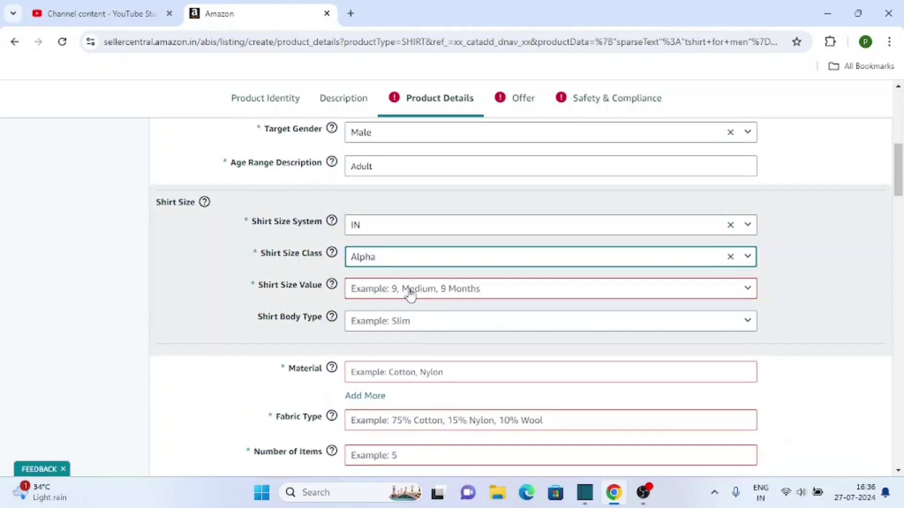
click(409, 291)
scroll(404, 362, down, 5)
scroll(400, 376, up, 3)
scroll(423, 358, up, 3)
scroll(452, 349, down, 10)
scroll(391, 339, up, 1)
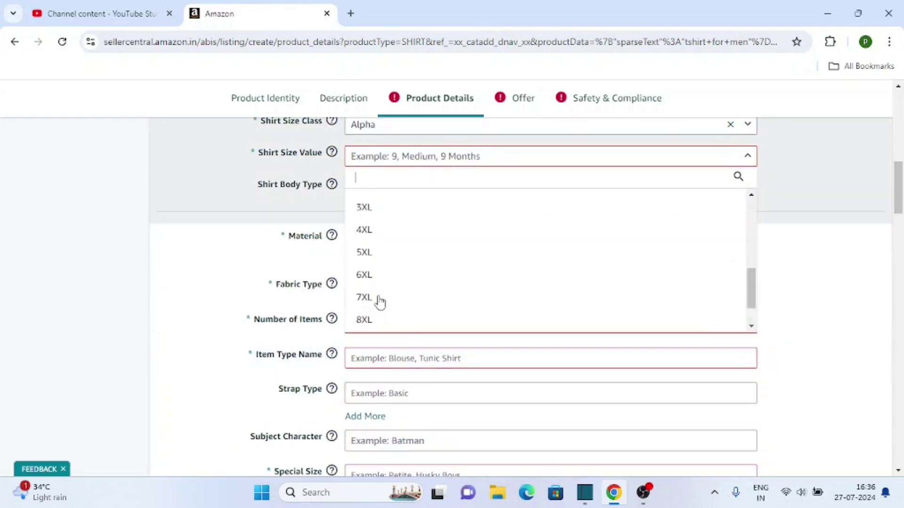
scroll(379, 300, up, 3)
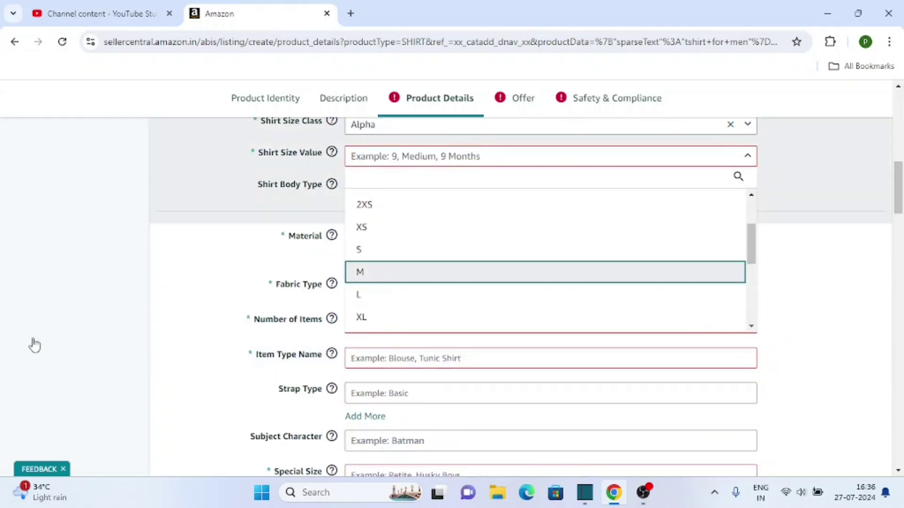
key(Return)
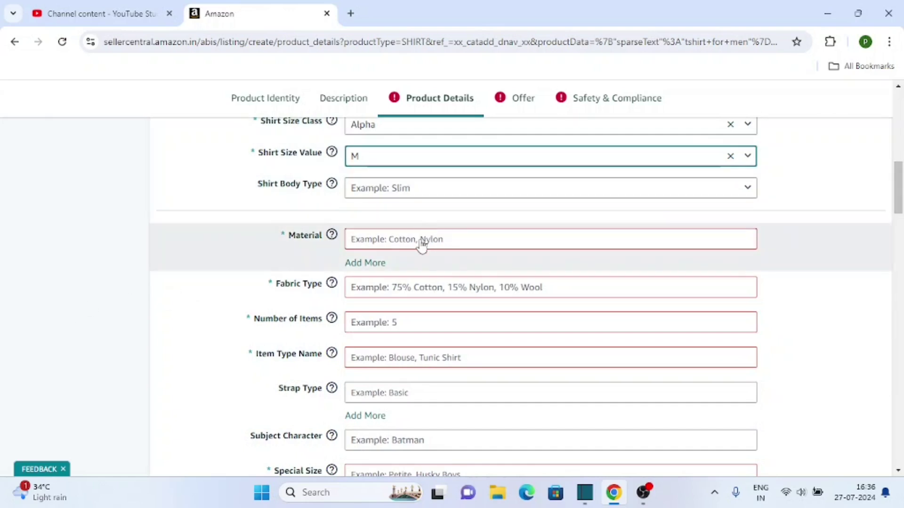
Set the material to Cotton.
click(421, 241)
scroll(388, 353, down, 1)
scroll(384, 365, down, 1)
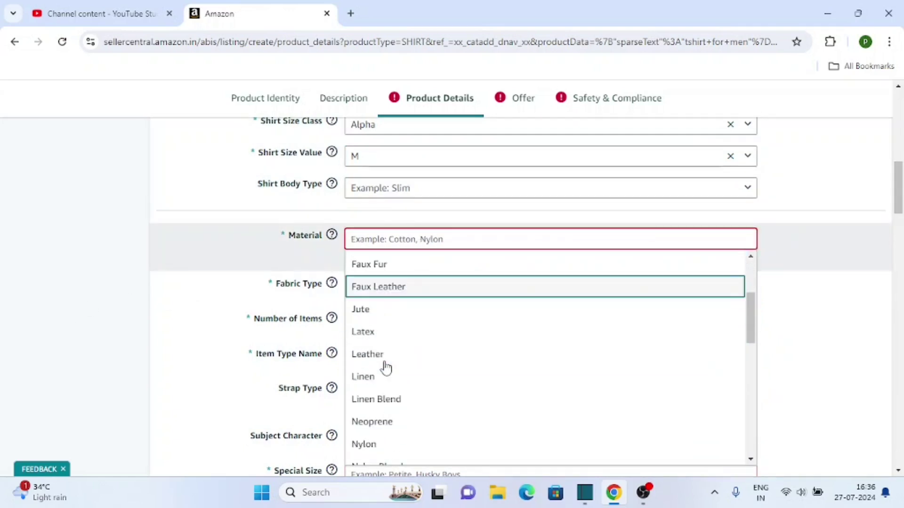
scroll(378, 361, up, 2)
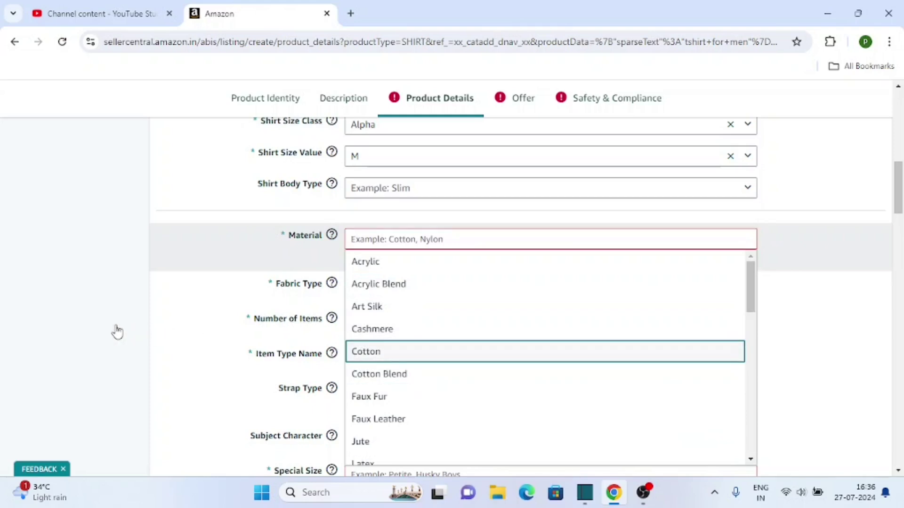
key(Return)
Enter fabric type '100 % cotton' and number of items 1.
click(380, 288)
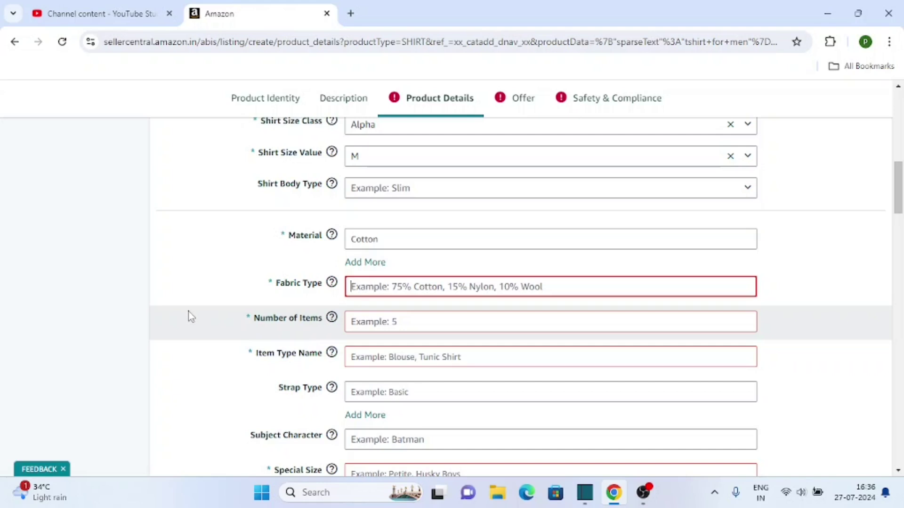
text(100 % cotton)
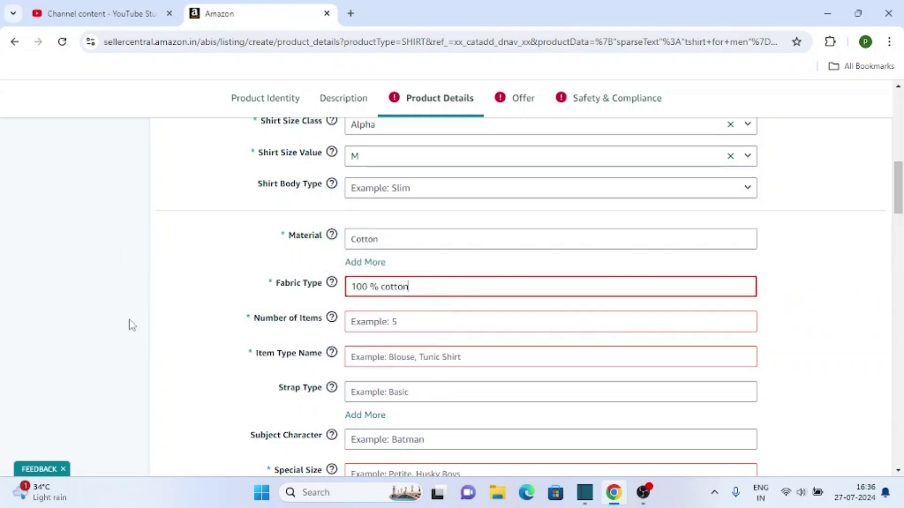
click(384, 320)
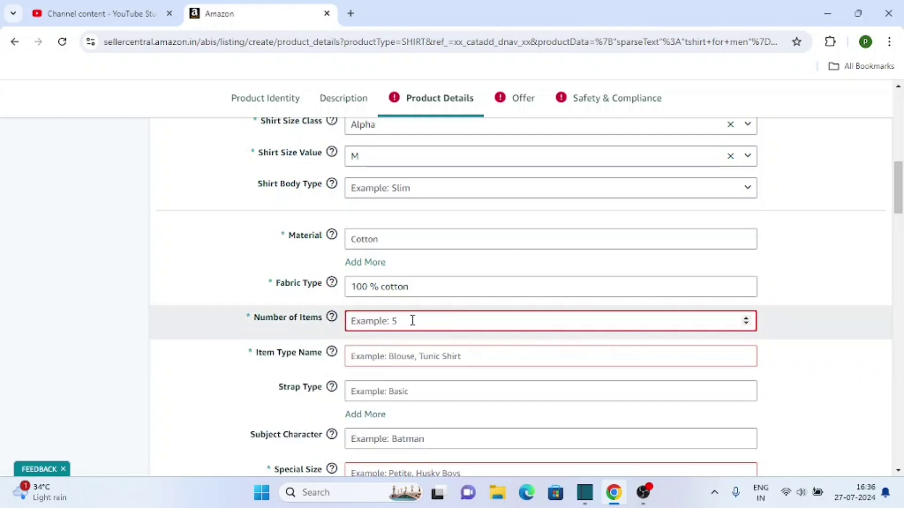
text(1)
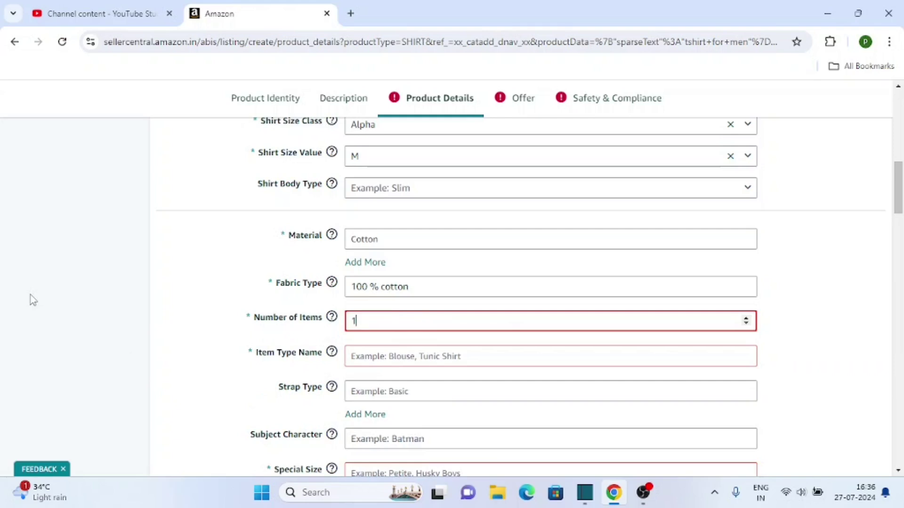
click(47, 300)
Select T-Shirt from the Item Type Name suggestions.
scroll(48, 298, down, 1)
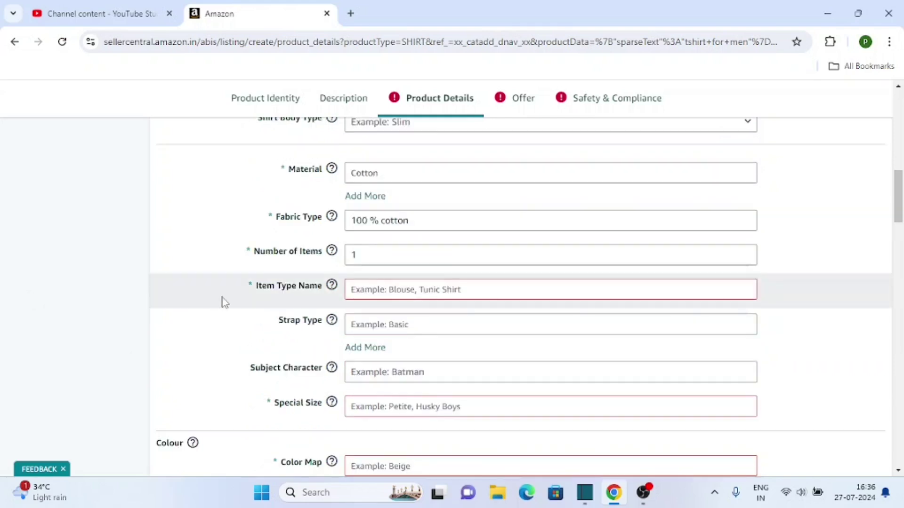
click(413, 288)
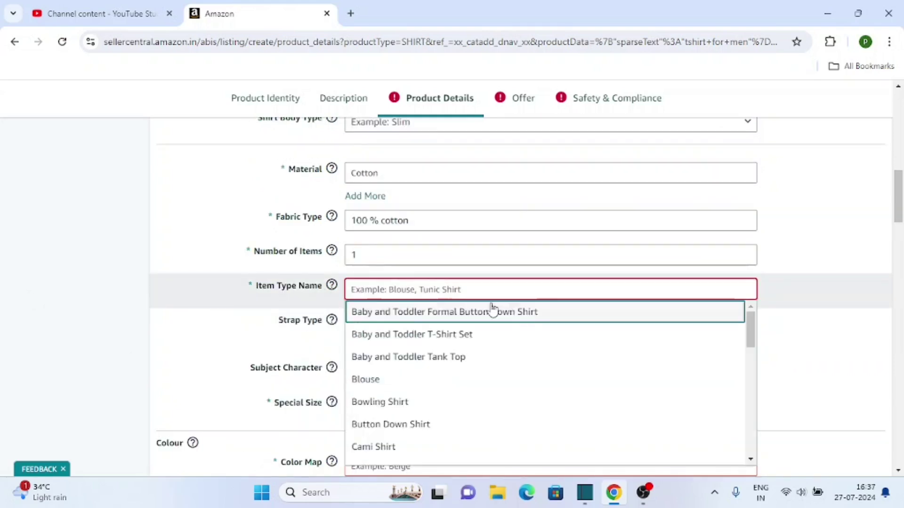
scroll(477, 332, down, 2)
scroll(444, 345, up, 3)
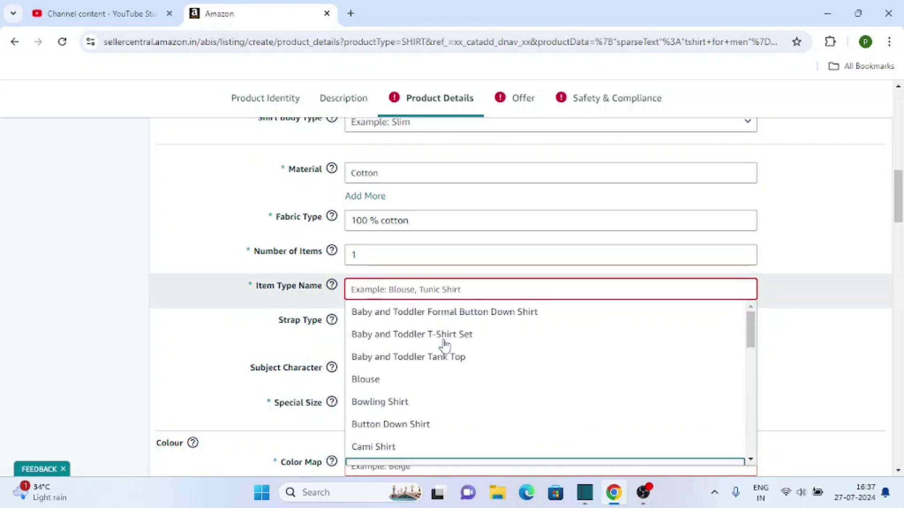
scroll(435, 357, up, 1)
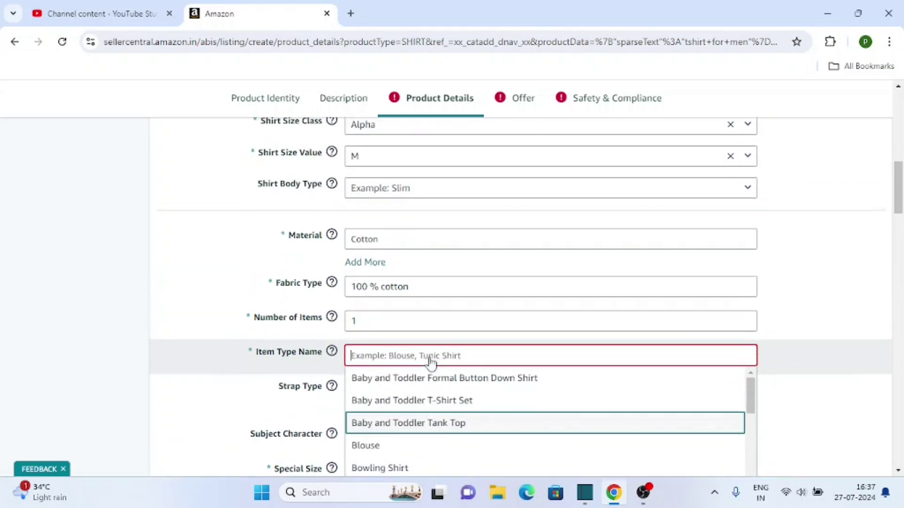
scroll(480, 355, down, 2)
scroll(460, 346, down, 3)
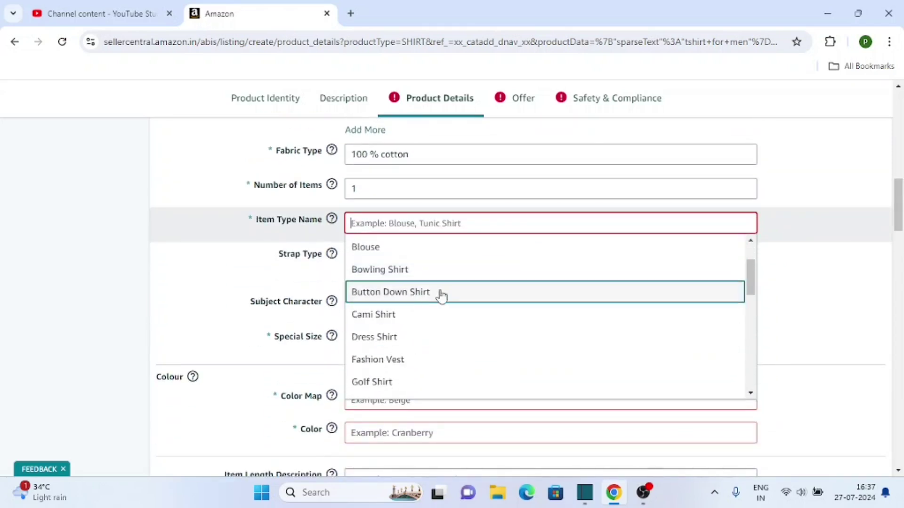
scroll(451, 280, down, 2)
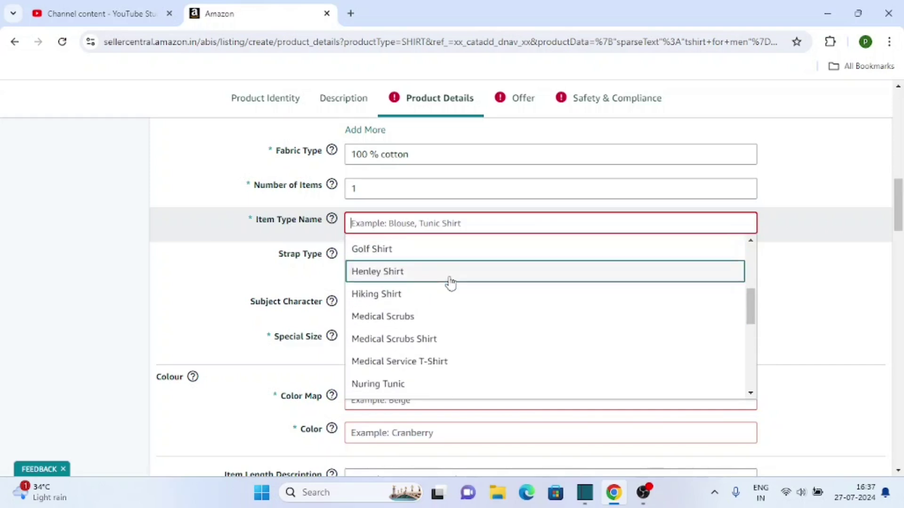
scroll(439, 306, down, 5)
scroll(439, 306, down, 3)
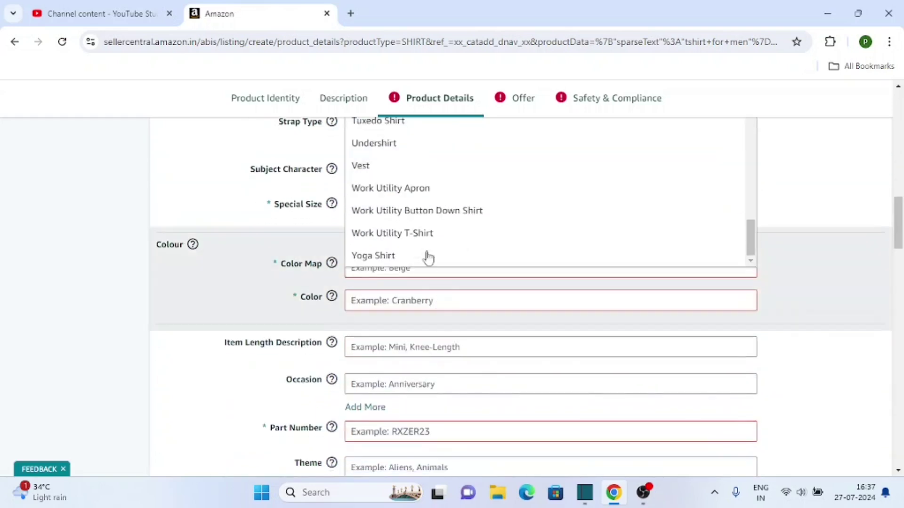
scroll(426, 250, up, 6)
scroll(425, 243, up, 2)
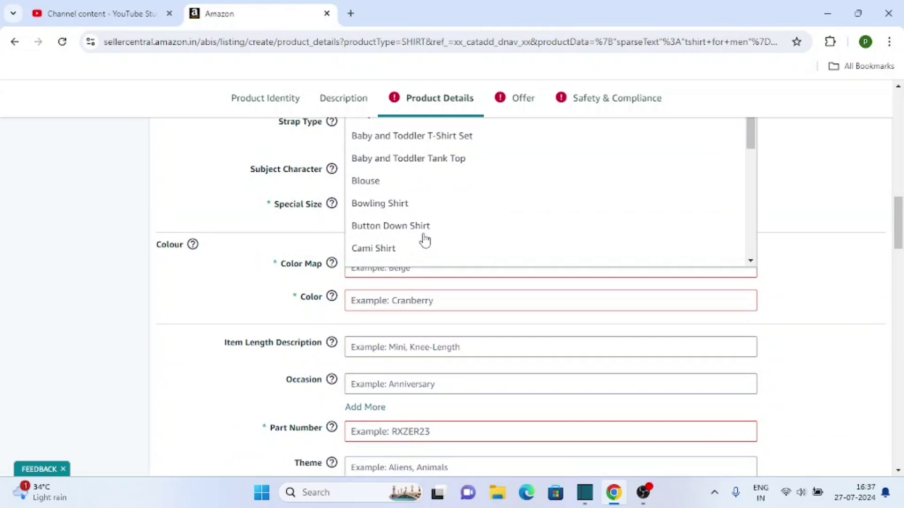
scroll(425, 236, up, 2)
scroll(424, 222, down, 3)
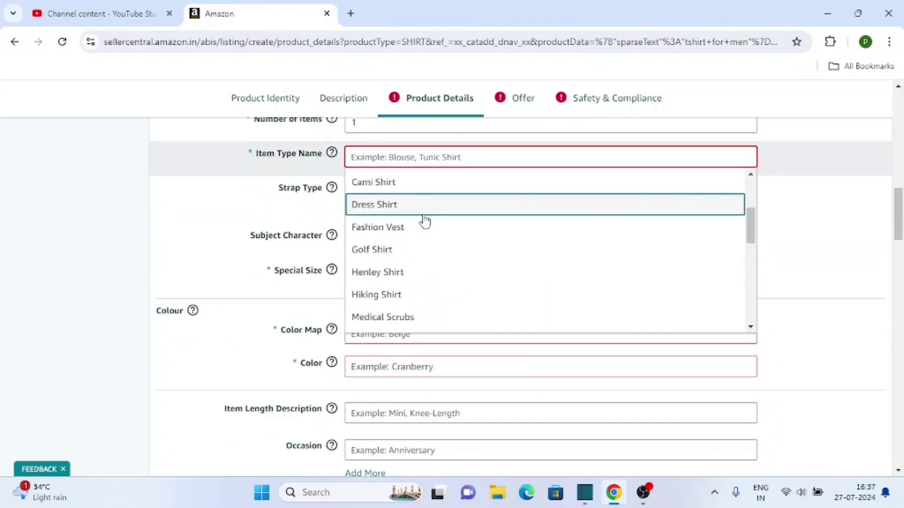
scroll(425, 222, down, 5)
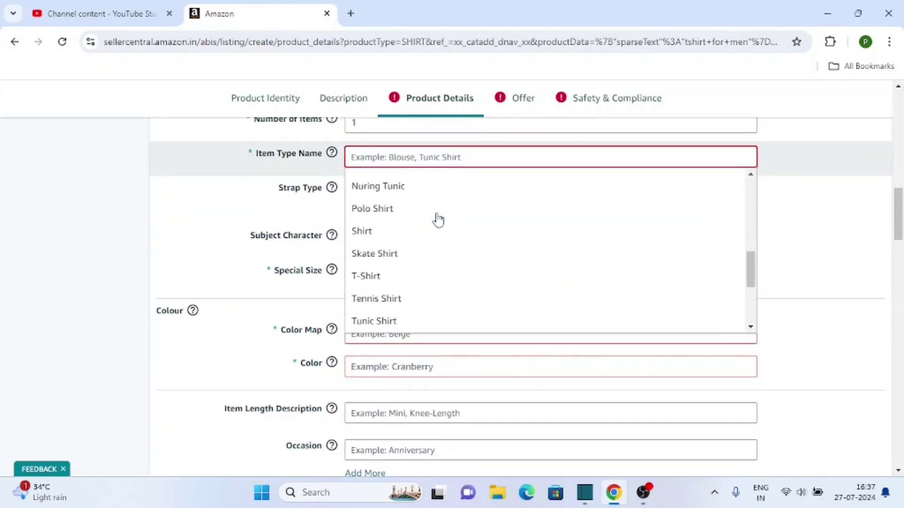
click(382, 275)
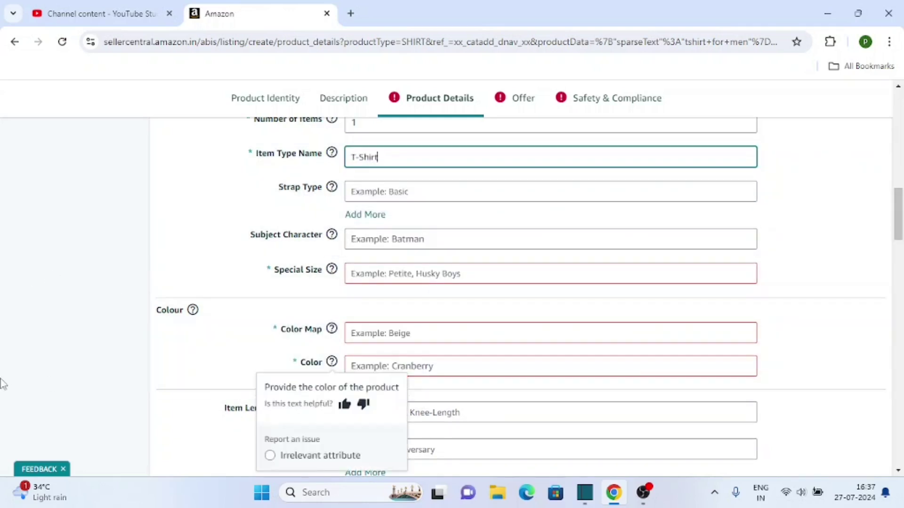
Choose Standard from the Special Size dropdown.
click(401, 277)
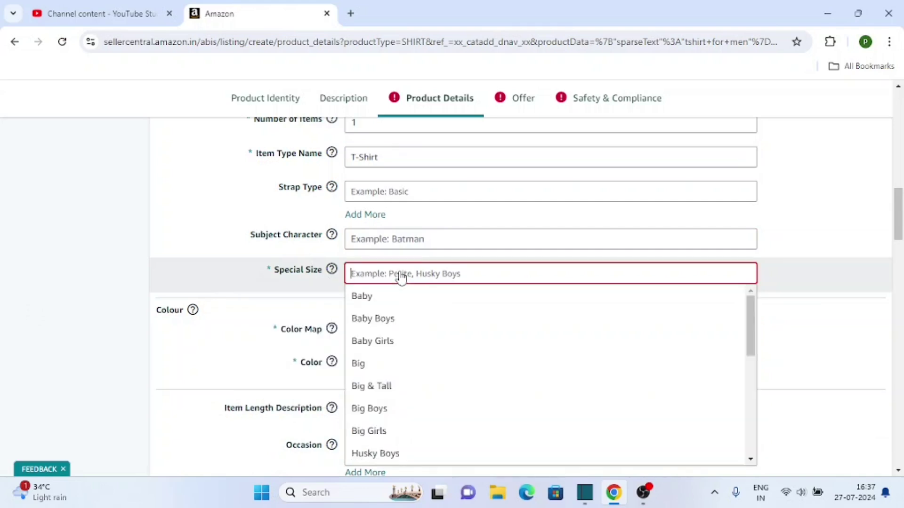
scroll(401, 317, down, 6)
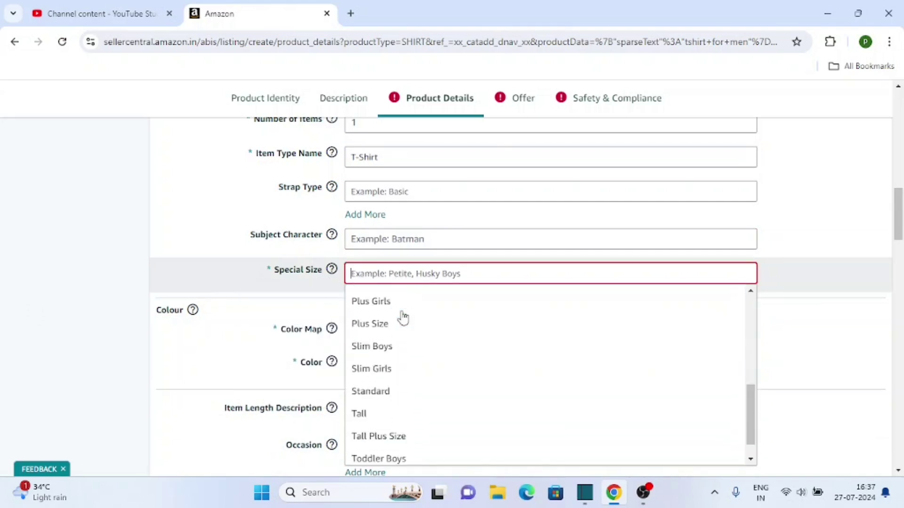
scroll(401, 317, down, 1)
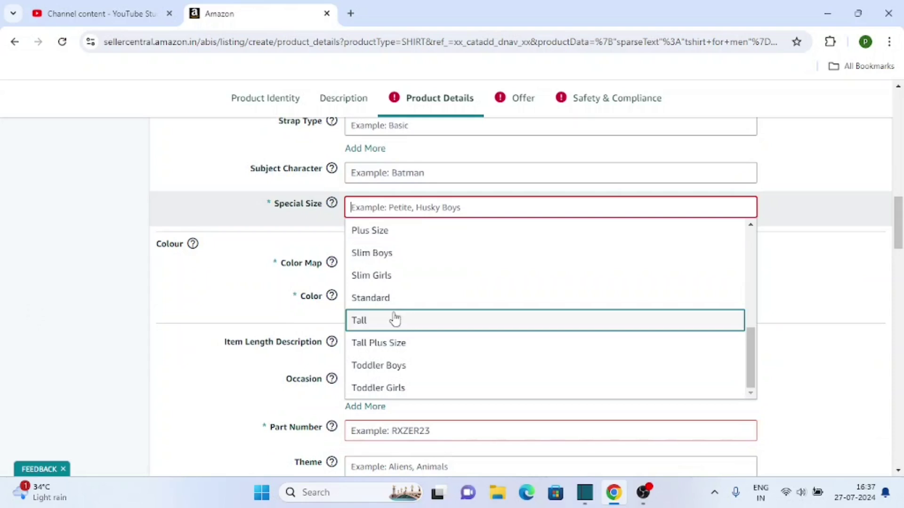
scroll(442, 341, up, 3)
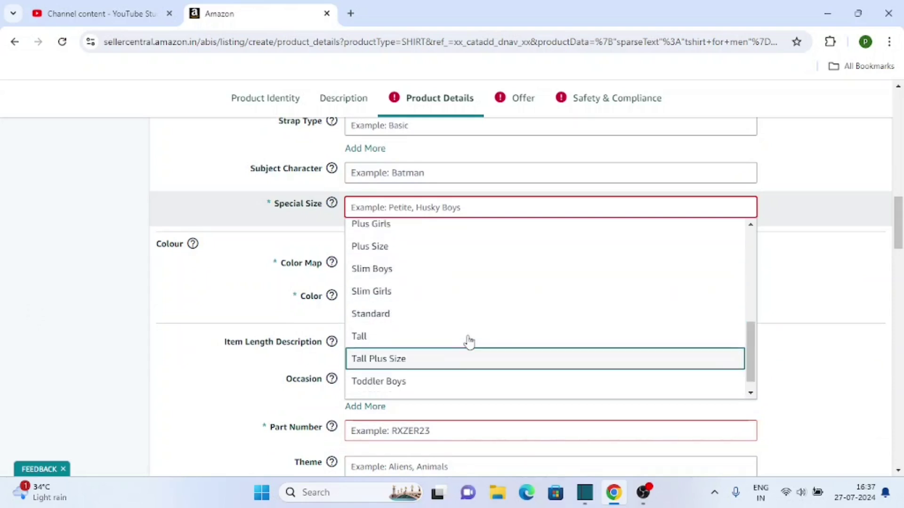
scroll(442, 340, up, 5)
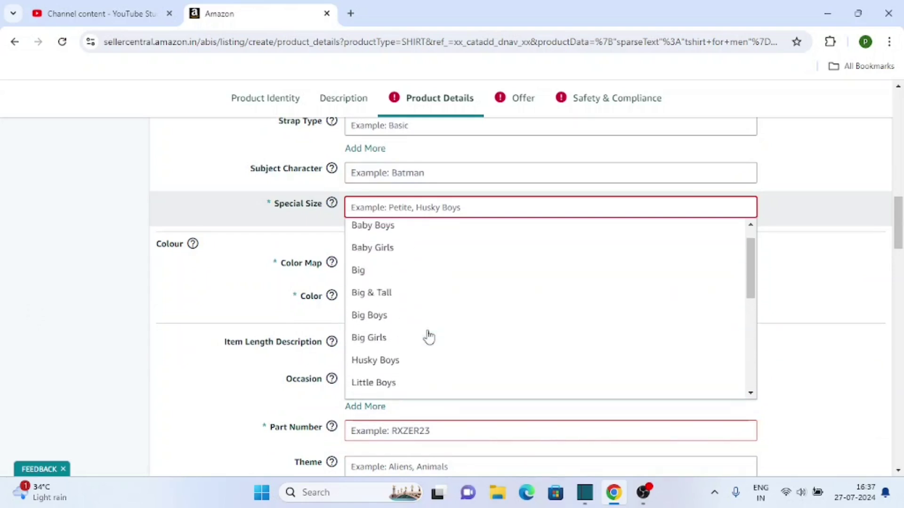
scroll(428, 260, down, 1)
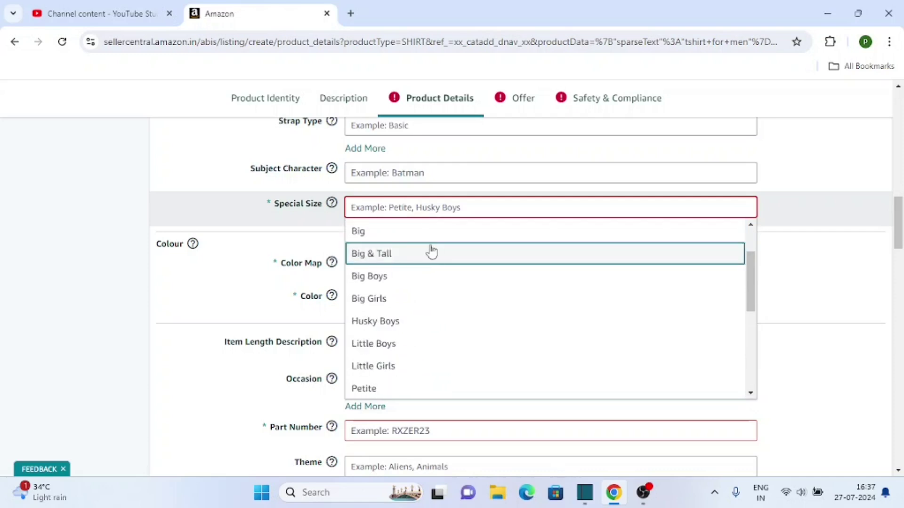
scroll(424, 273, down, 5)
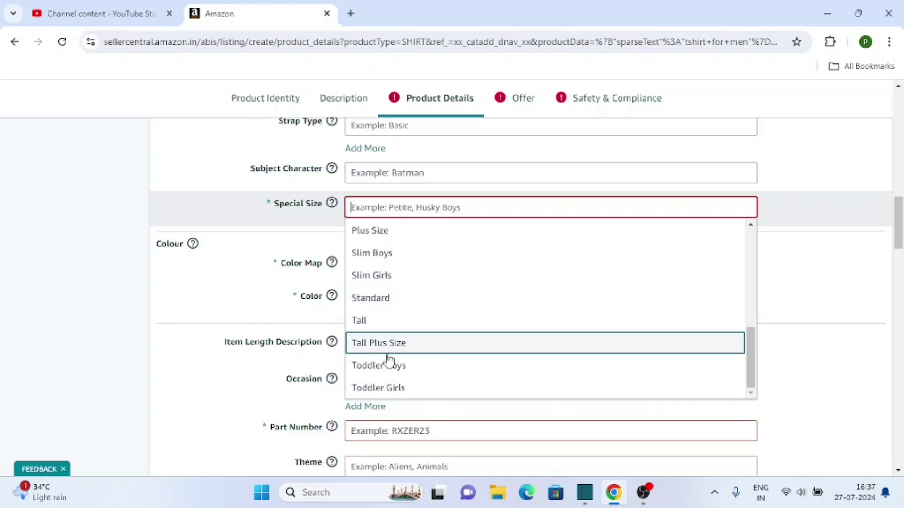
scroll(379, 348, up, 5)
scroll(387, 282, down, 5)
click(358, 305)
scroll(168, 334, up, 1)
scroll(92, 343, down, 3)
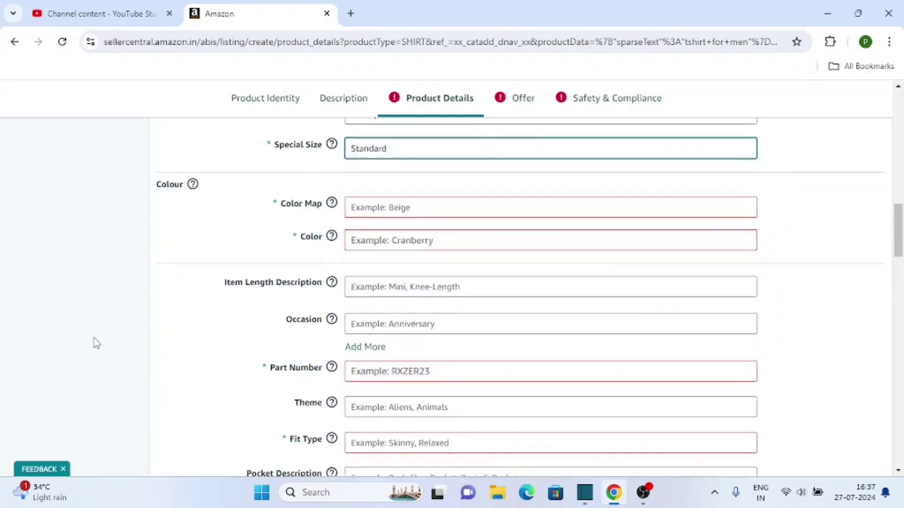
Set Color Map to Red and enter 'red' as the colour.
click(414, 201)
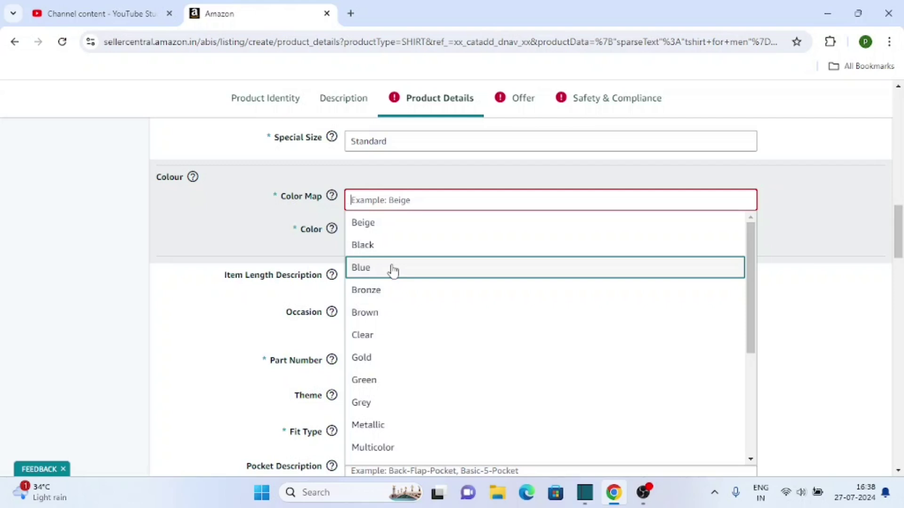
scroll(391, 267, down, 1)
scroll(391, 264, up, 1)
scroll(386, 245, down, 2)
scroll(389, 295, down, 7)
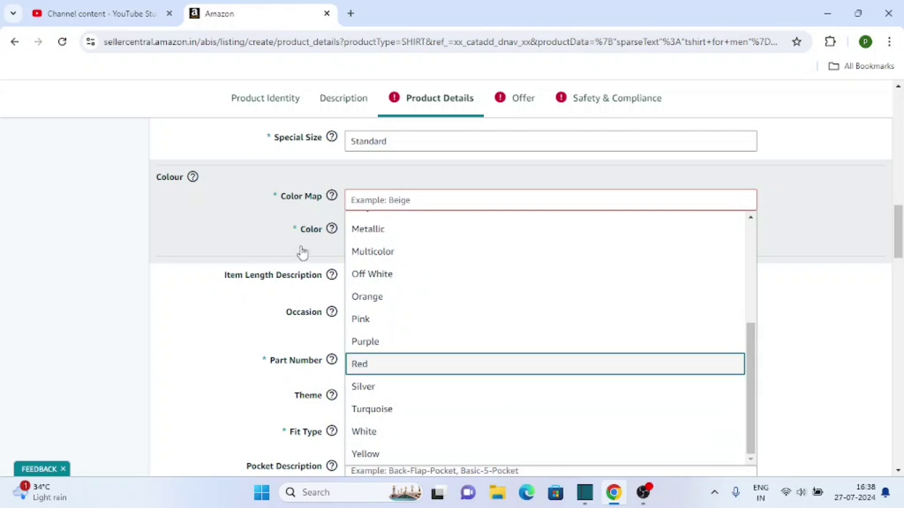
key(Return)
click(403, 238)
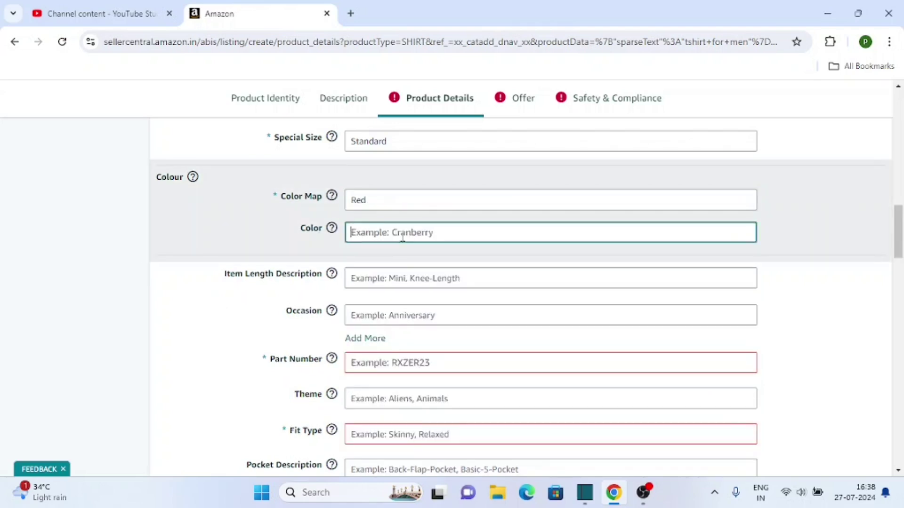
text(red)
click(421, 285)
Choose Casual as the occasion.
click(55, 347)
scroll(57, 347, down, 1)
click(424, 251)
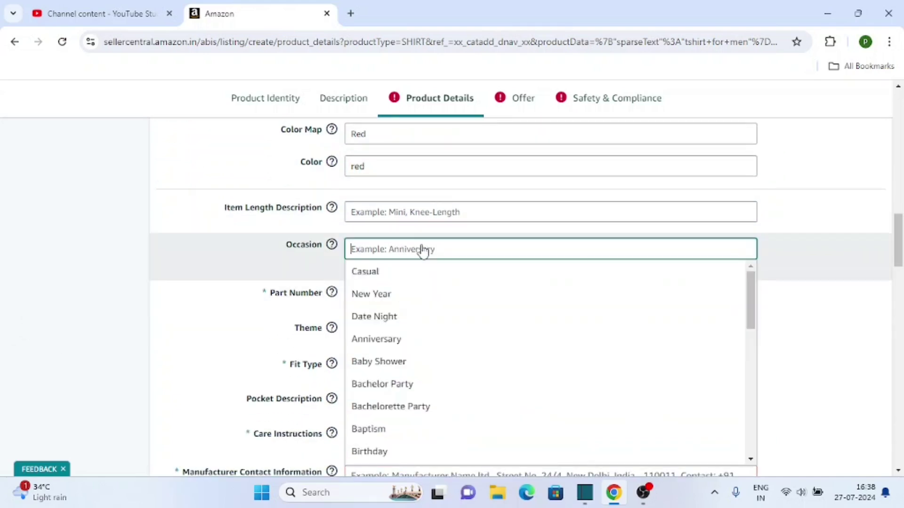
scroll(147, 307, down, 1)
key(Return)
scroll(97, 319, down, 1)
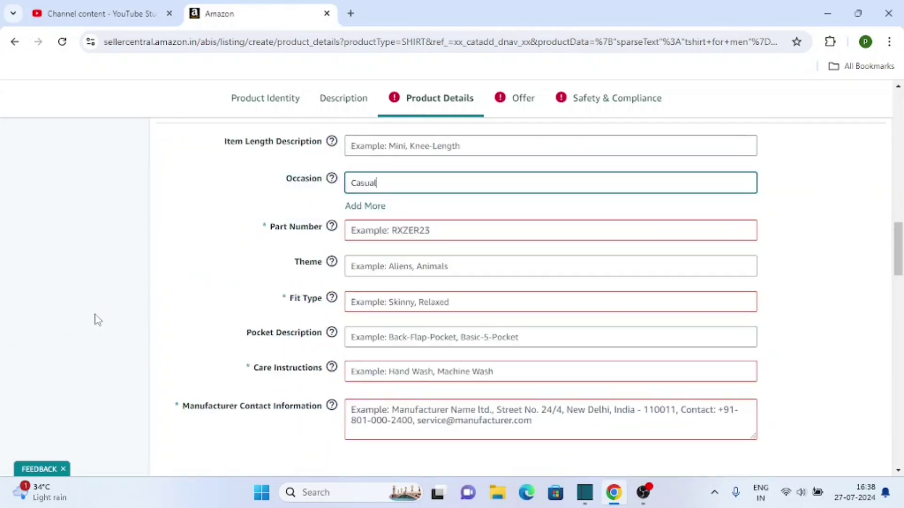
Enter part number 123rxr and set the fit type to Regular Fit.
click(408, 234)
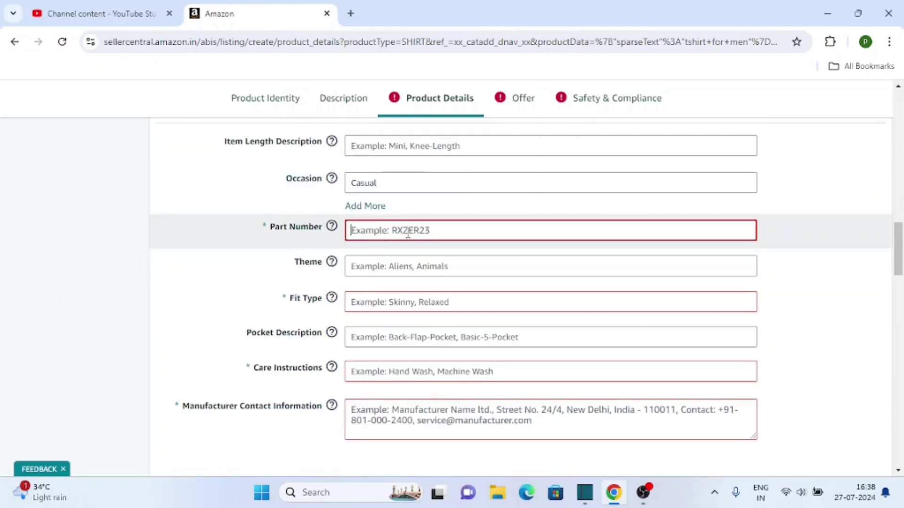
text(123rxr)
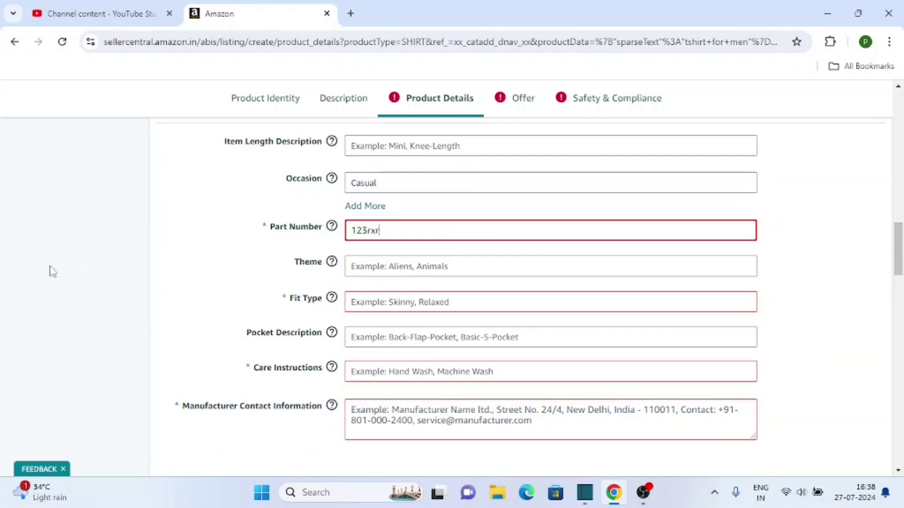
click(395, 263)
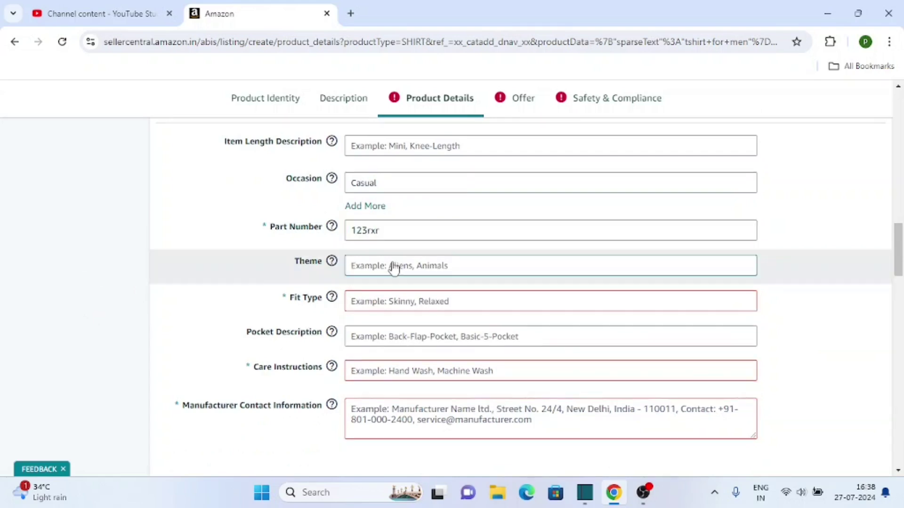
click(93, 311)
click(408, 303)
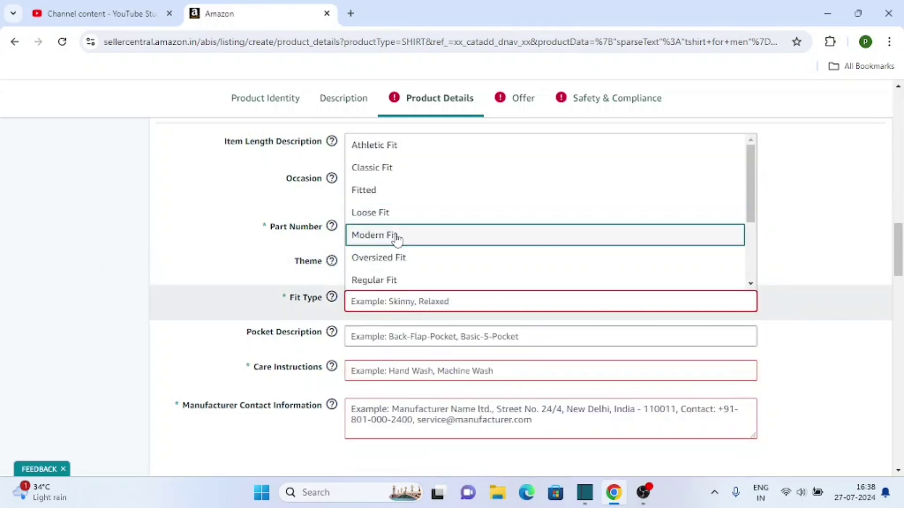
scroll(391, 233, down, 1)
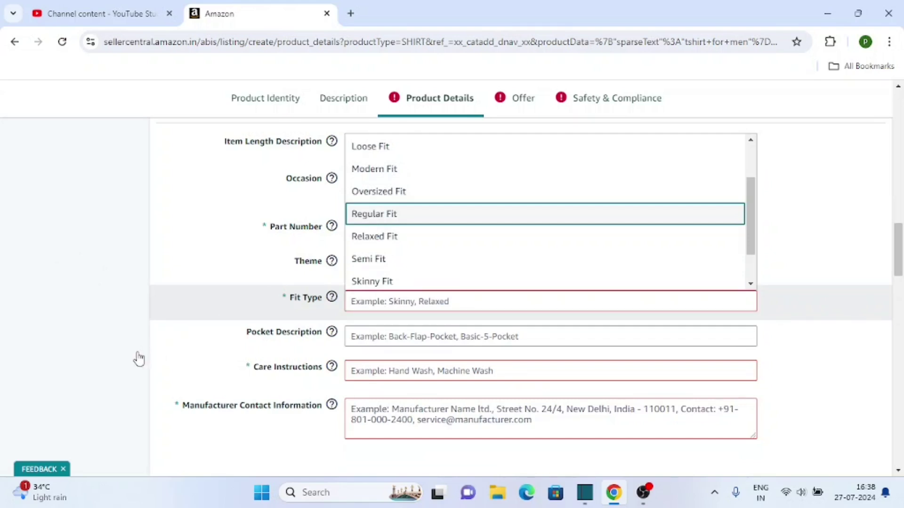
click(139, 358)
Set the care instructions to Hand Wash Only.
scroll(139, 358, down, 1)
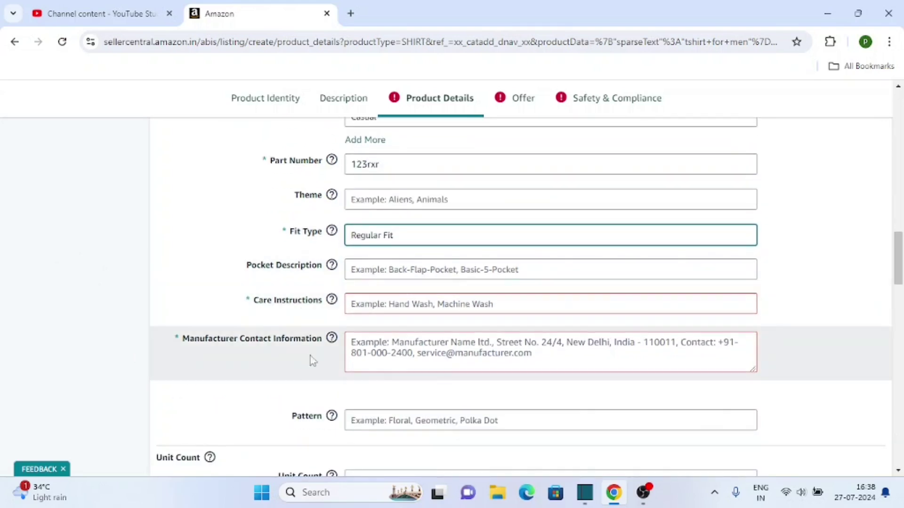
click(382, 305)
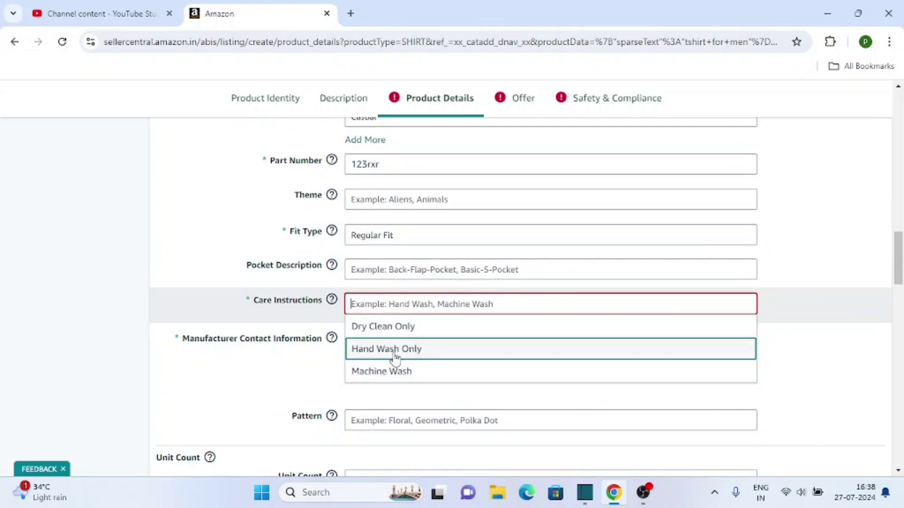
key(Return)
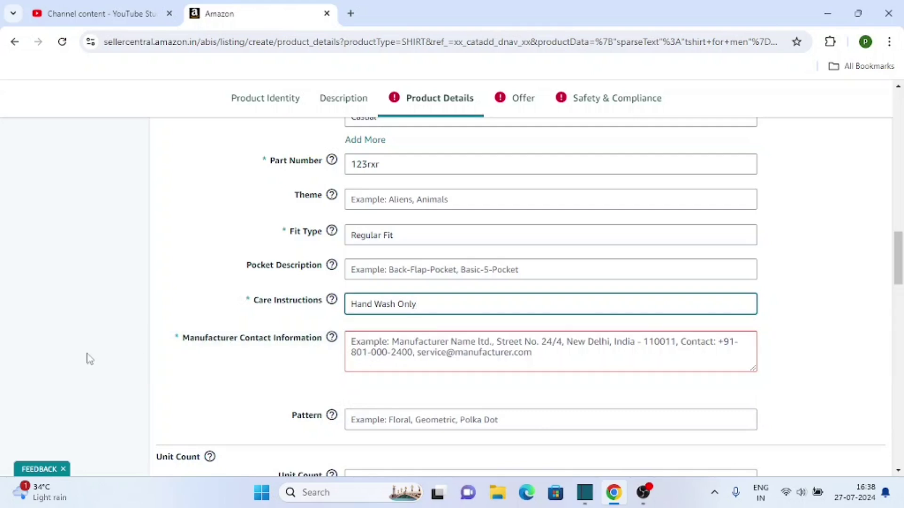
Enter the manufacturer's address as its contact information.
scroll(90, 359, down, 2)
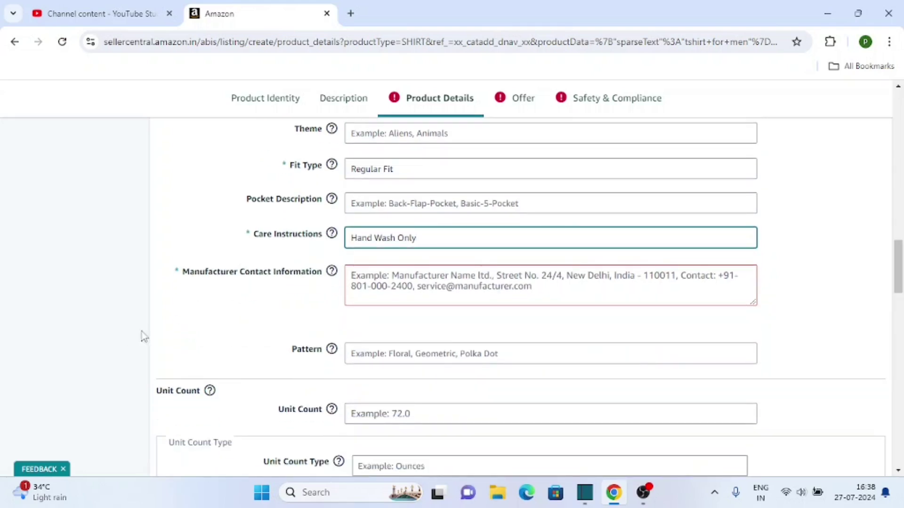
scroll(141, 337, down, 10)
scroll(164, 330, down, 4)
scroll(163, 329, up, 17)
scroll(219, 306, down, 2)
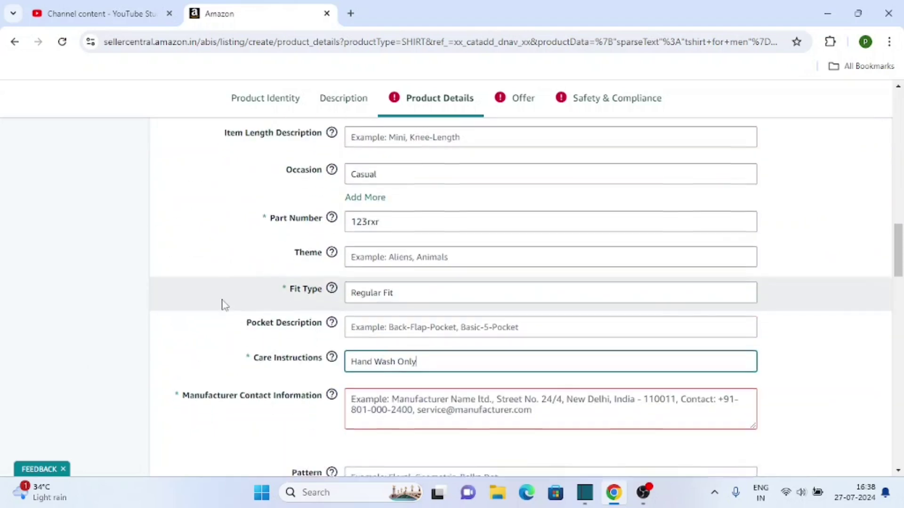
click(392, 344)
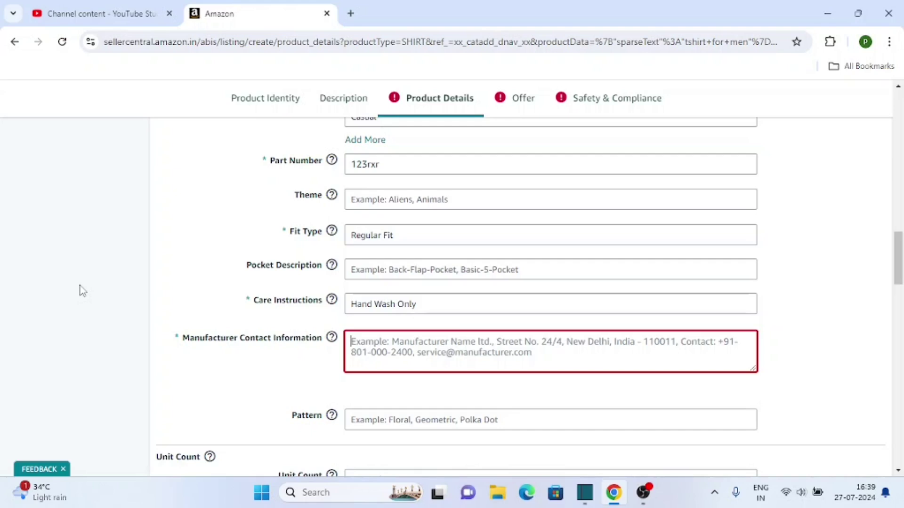
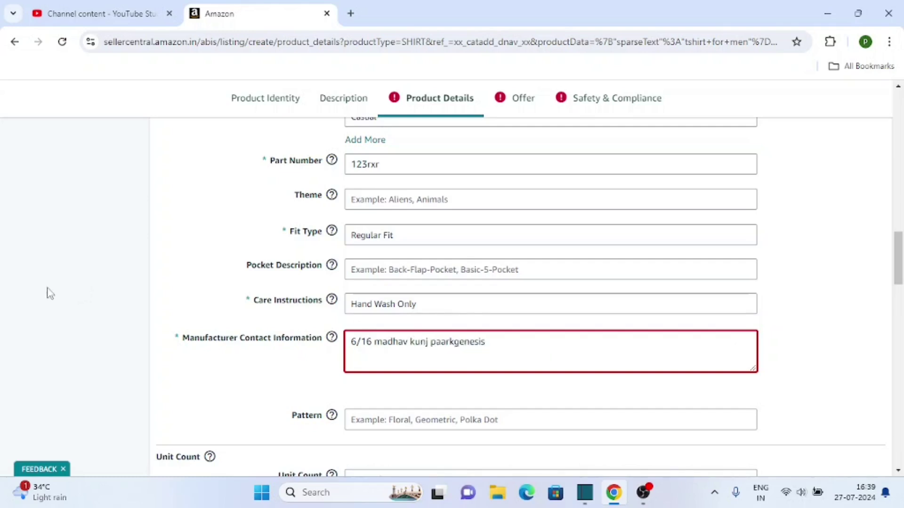
scroll(34, 300, down, 6)
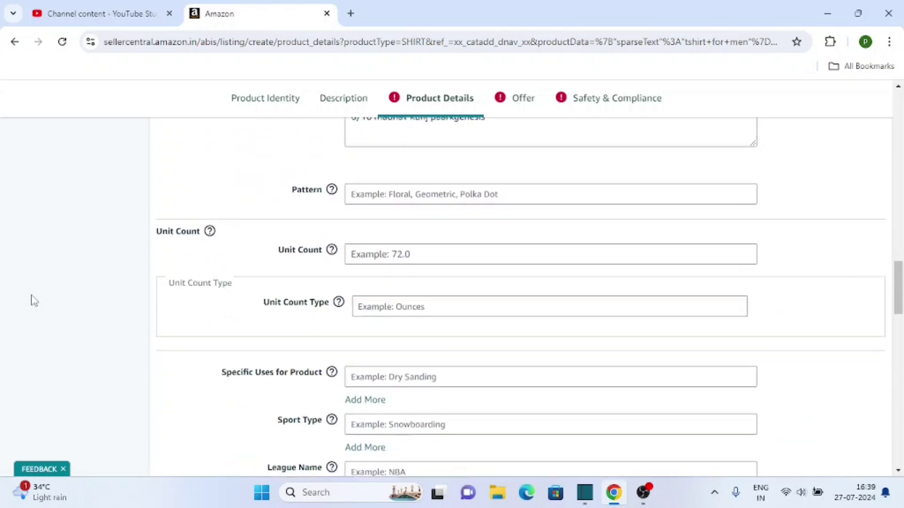
Enter 310510 as the HSN code under External Product Information.
scroll(34, 300, down, 9)
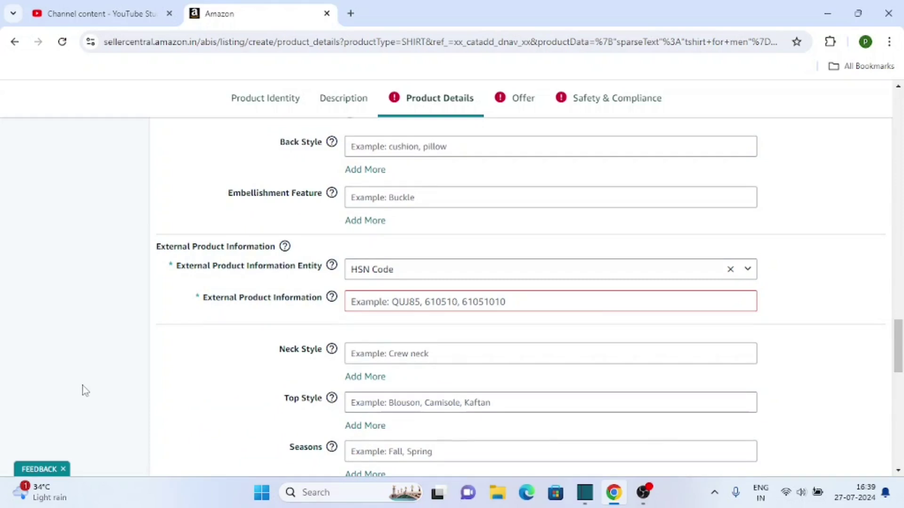
scroll(84, 390, down, 3)
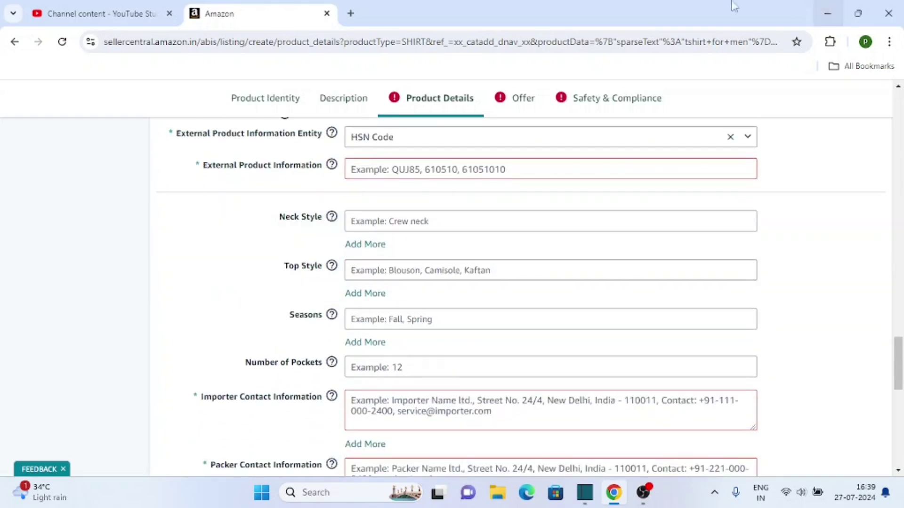
scroll(400, 226, up, 2)
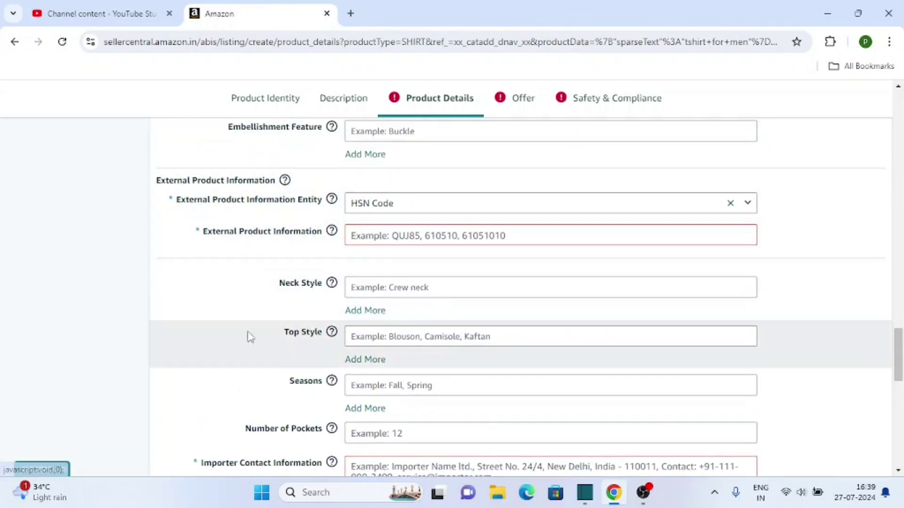
scroll(235, 346, down, 3)
scroll(226, 353, down, 3)
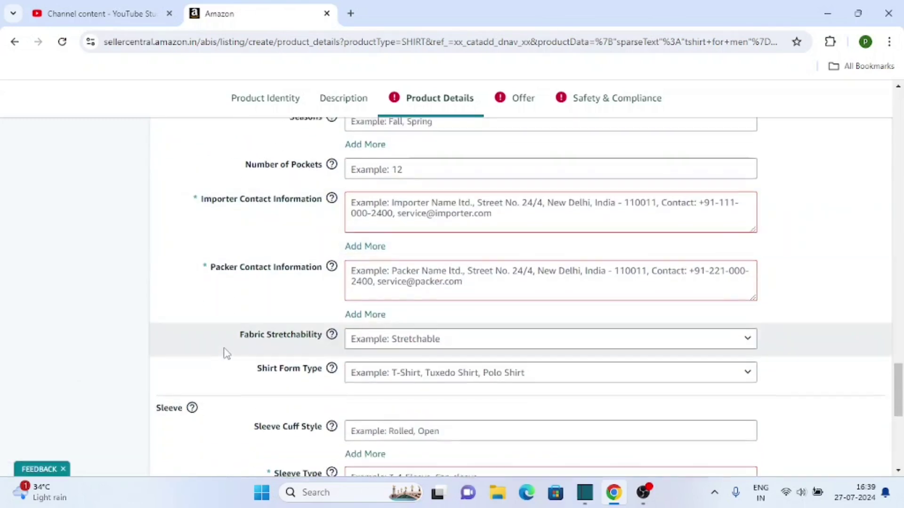
scroll(225, 352, up, 9)
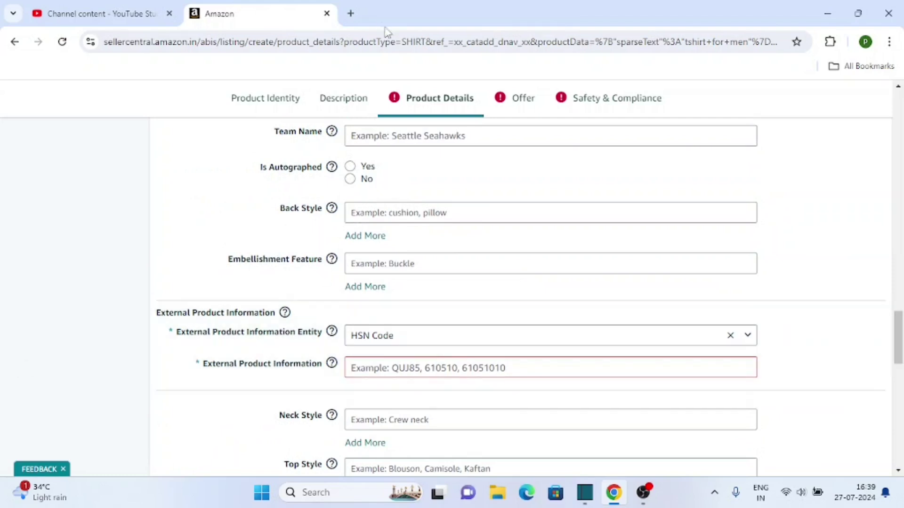
click(400, 371)
text(3106)
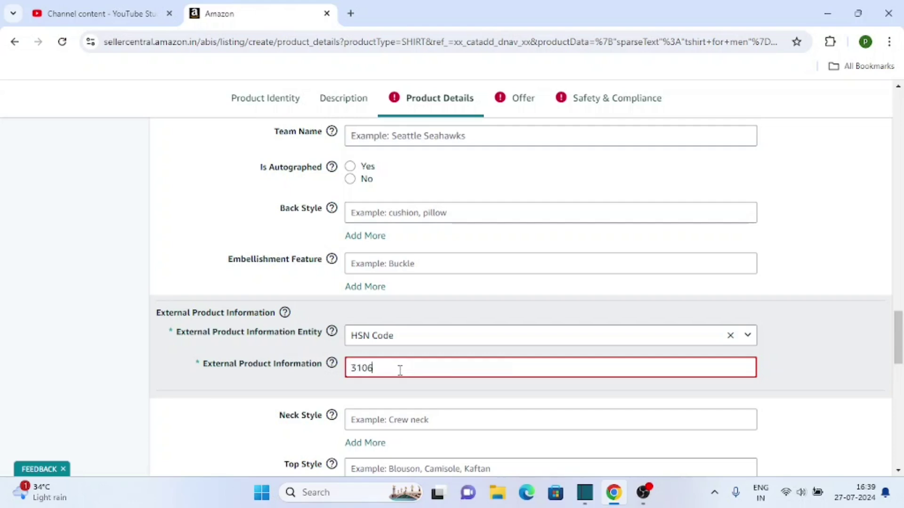
key(BackSpace)
key(BackSpace)
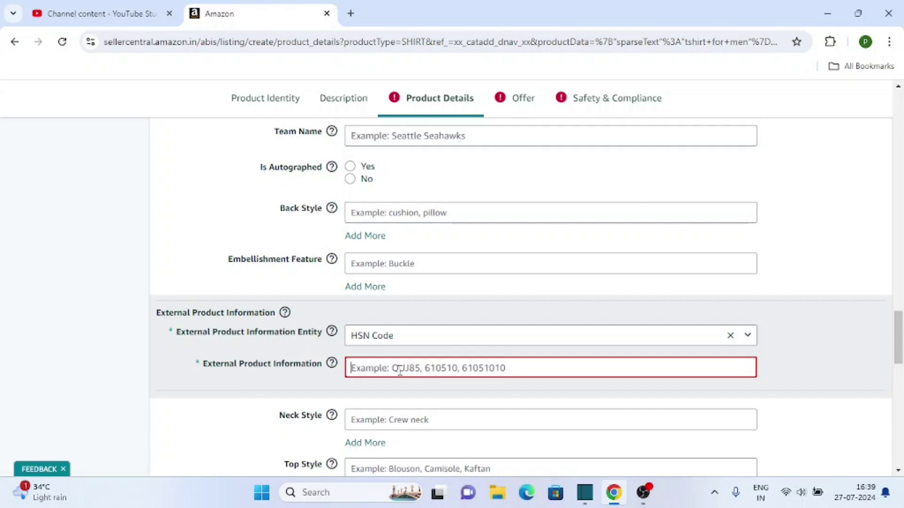
text(310510)
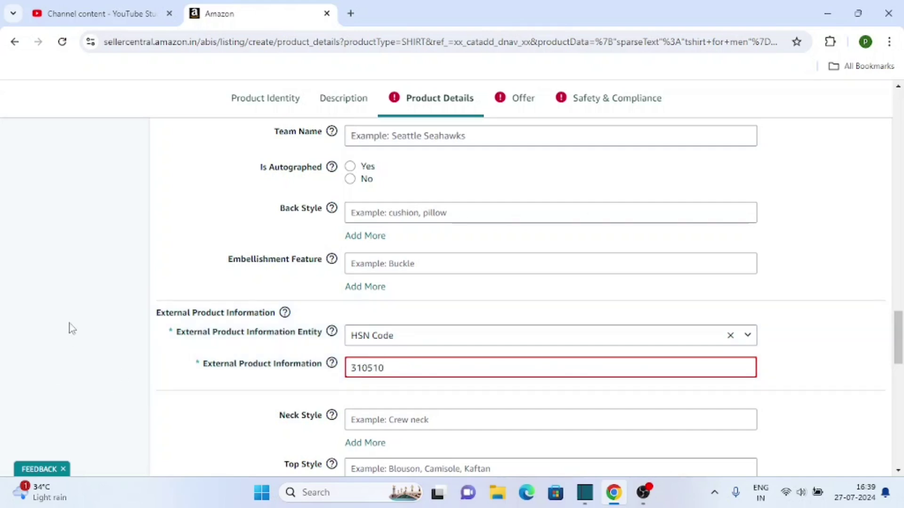
scroll(109, 305, down, 3)
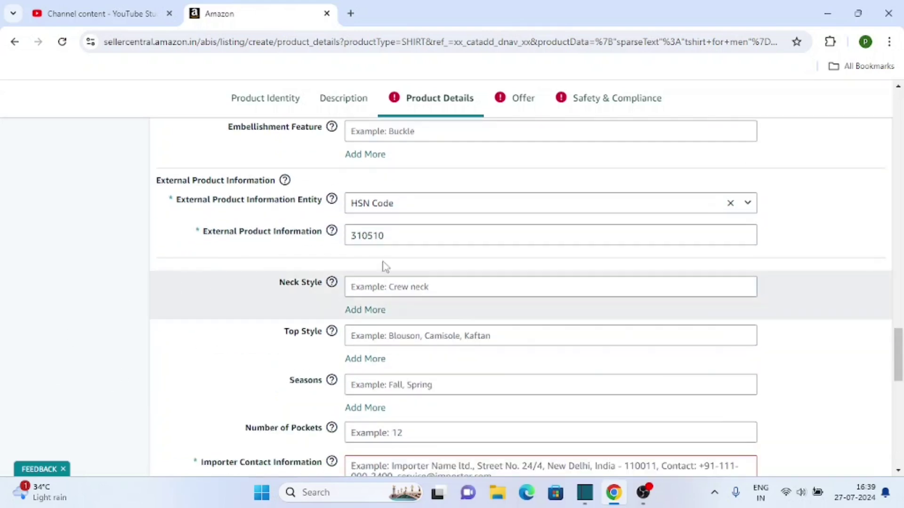
scroll(400, 240, down, 6)
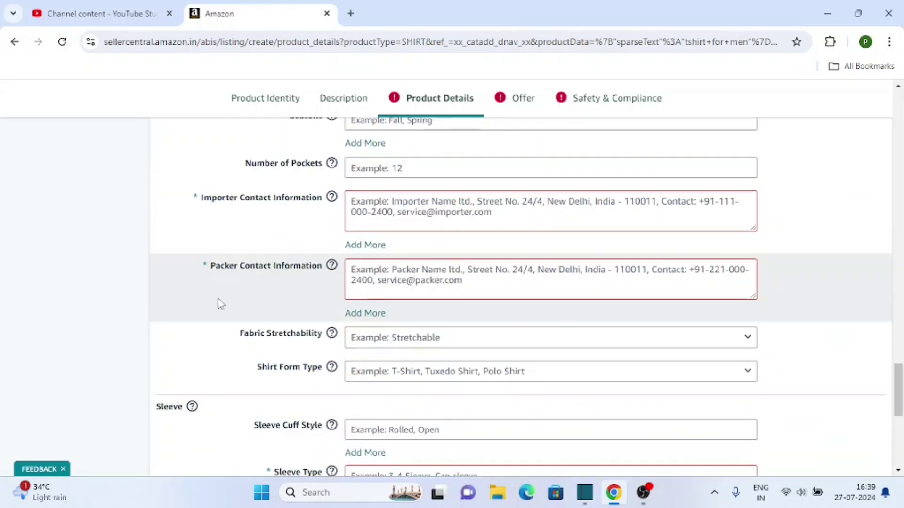
Fill in the importer's and packer's contact name and address.
click(373, 214)
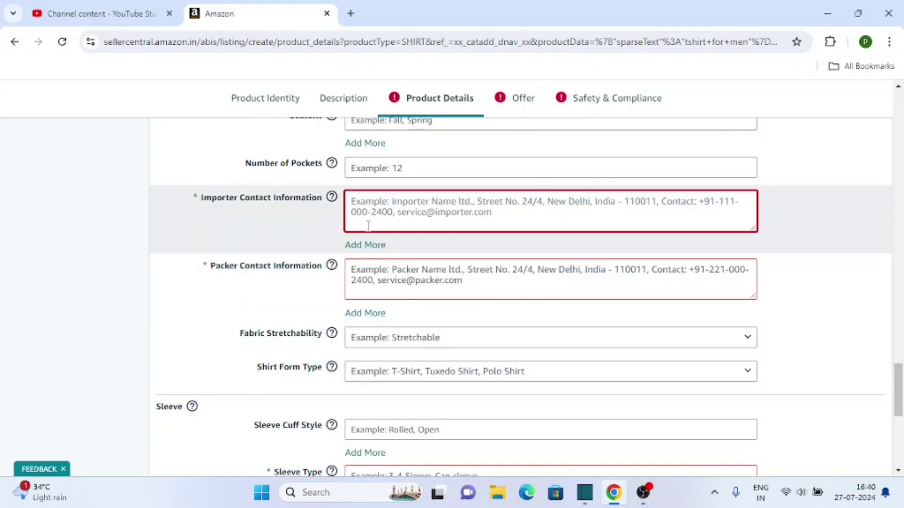
text(paa)
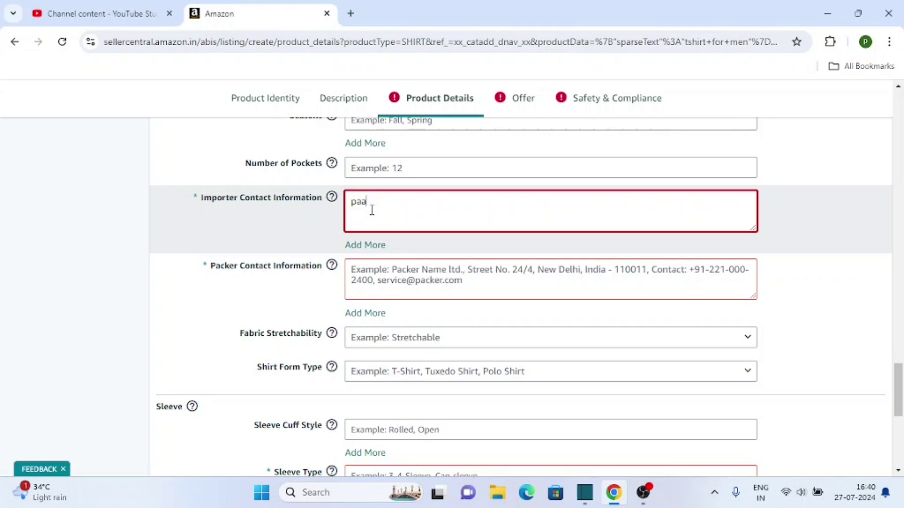
text(rkgenesis int ltd)
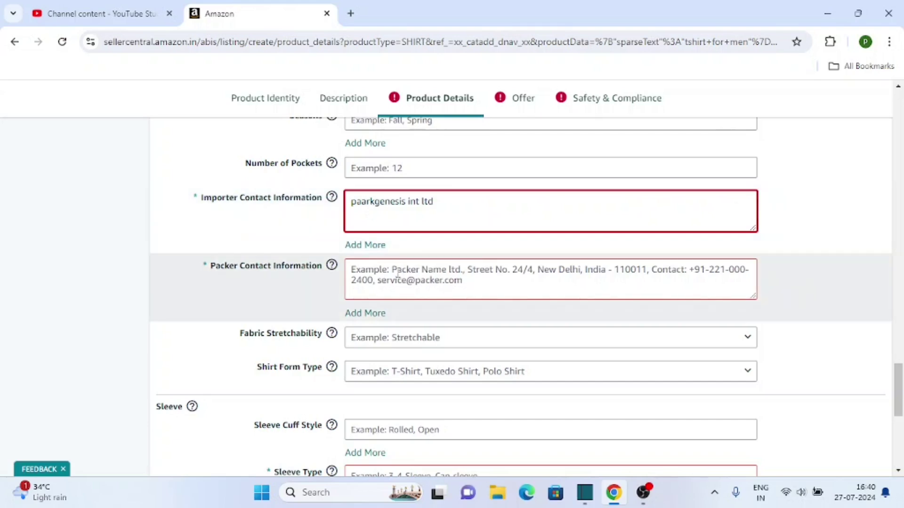
click(354, 278)
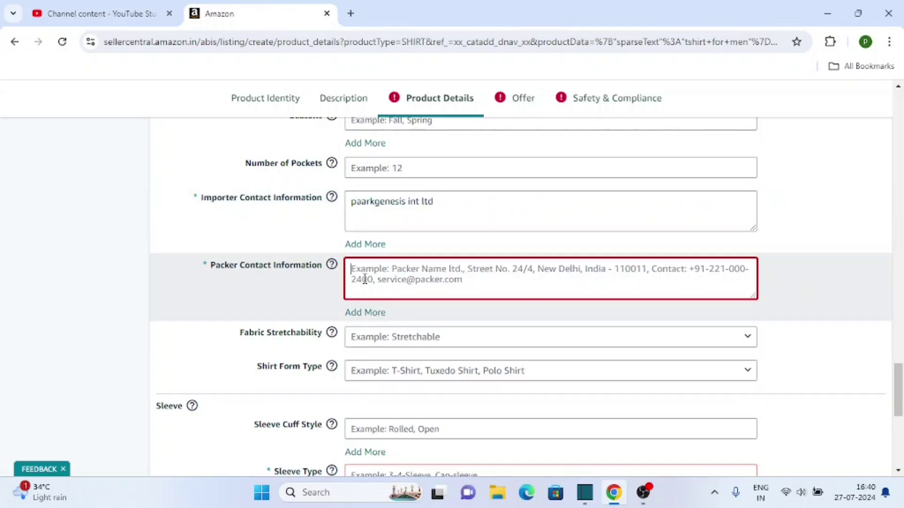
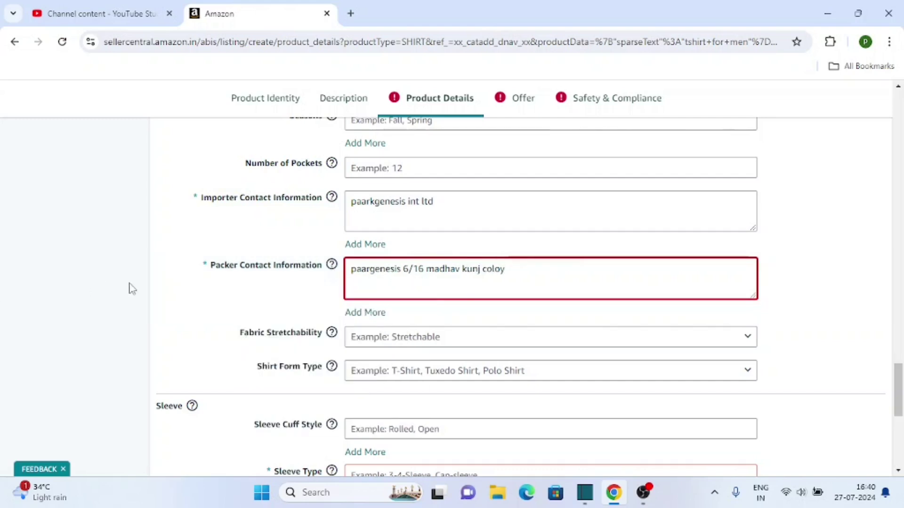
Set the sleeve type to Short Sleeve.
scroll(132, 285, down, 4)
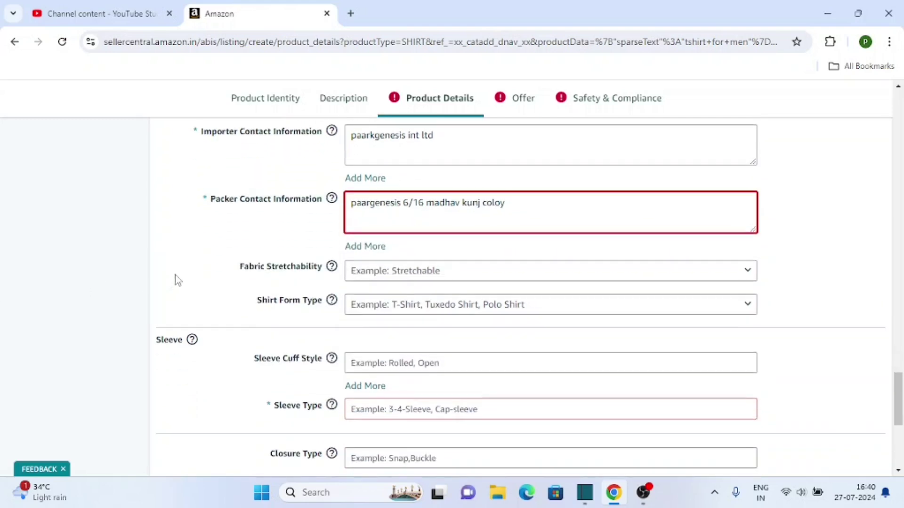
click(381, 283)
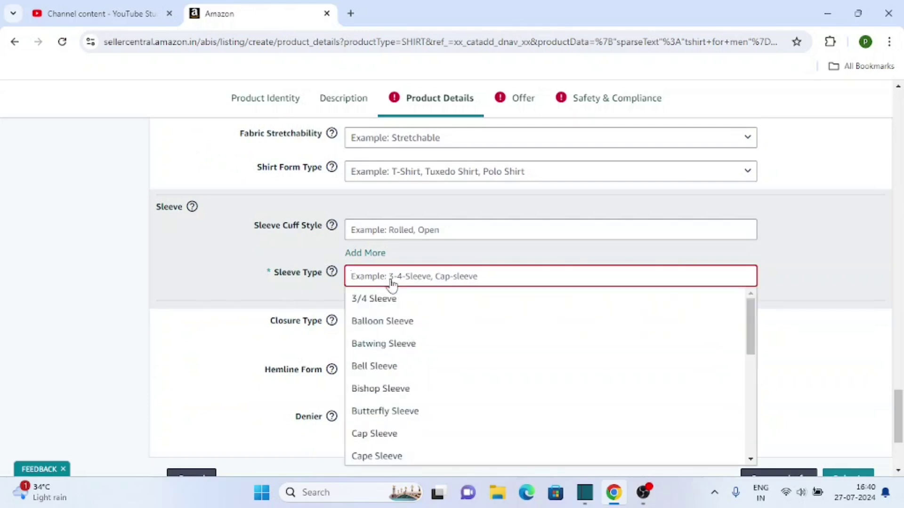
scroll(405, 385, down, 1)
scroll(406, 385, down, 5)
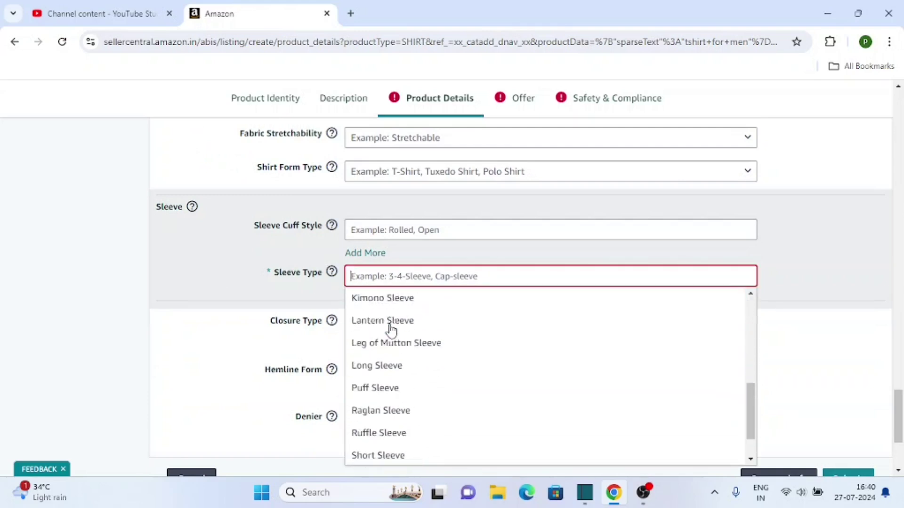
scroll(414, 368, up, 4)
scroll(415, 368, down, 4)
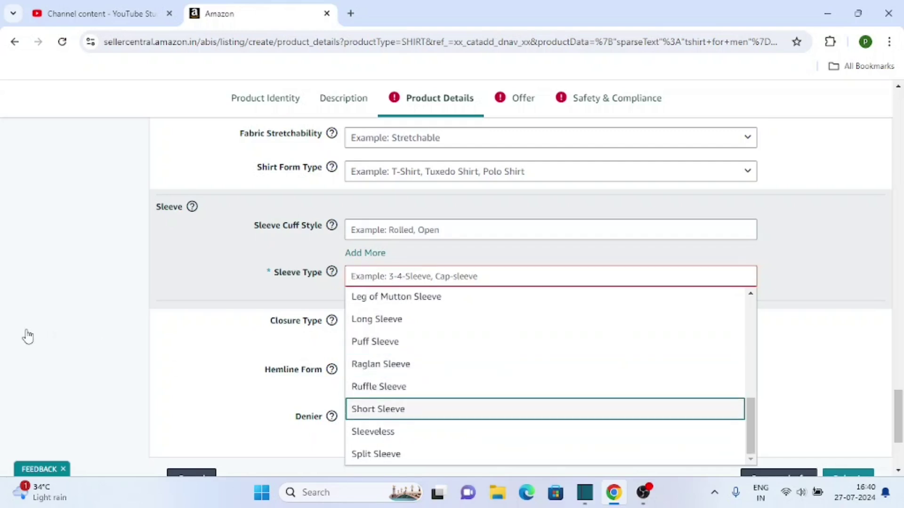
key(Return)
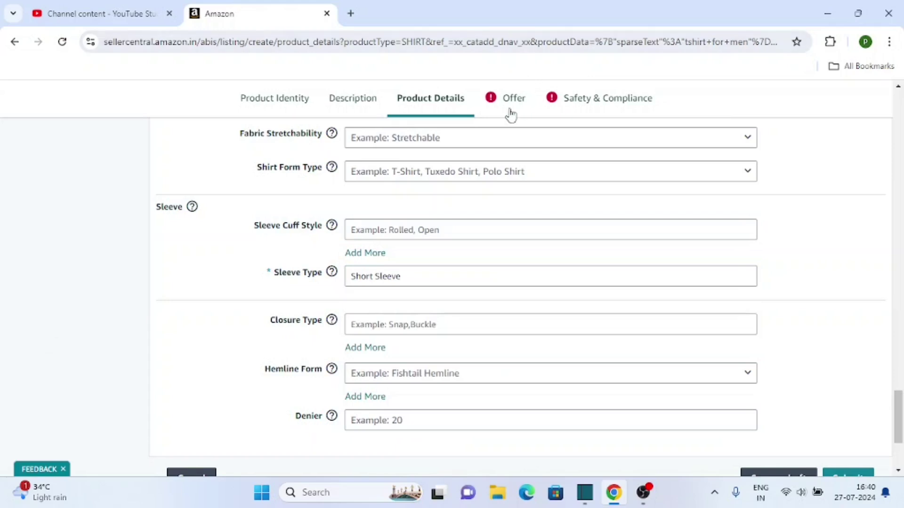
Go to the Offer details and enter a quantity of 5.
click(510, 107)
scroll(541, 221, down, 3)
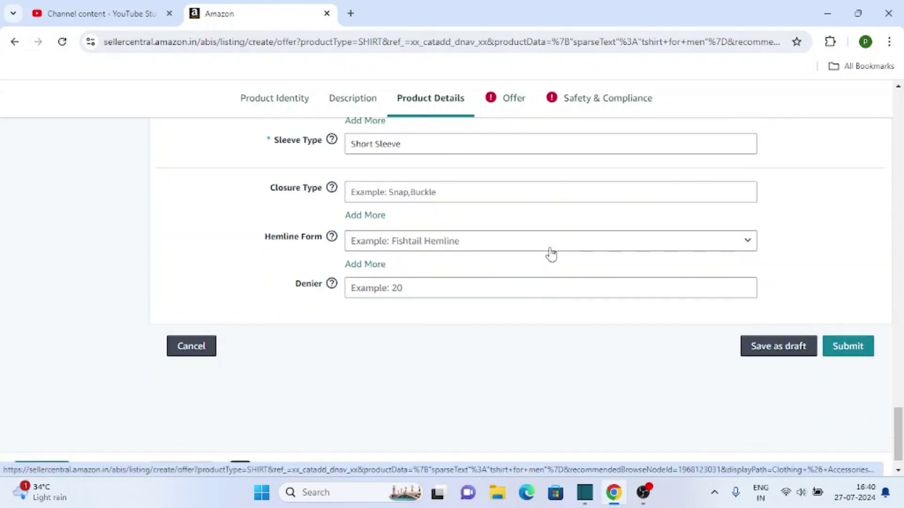
scroll(518, 266, up, 3)
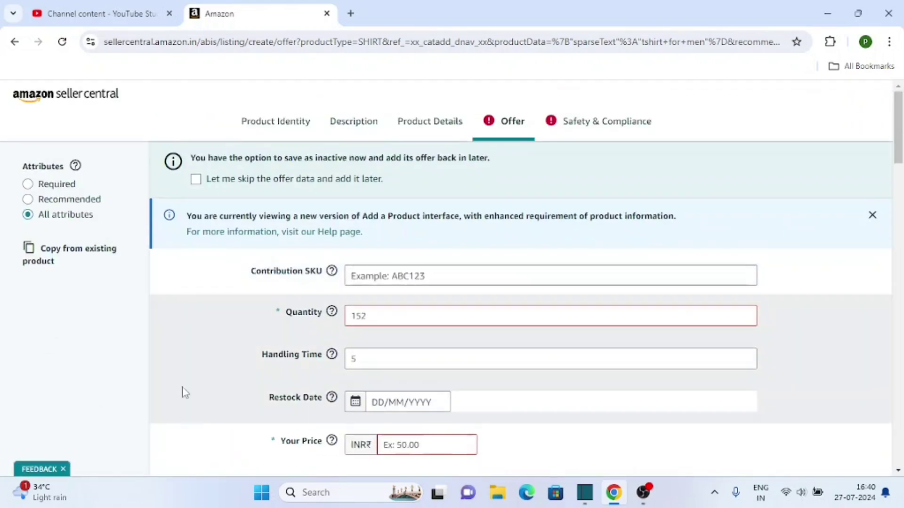
scroll(202, 388, down, 2)
click(382, 218)
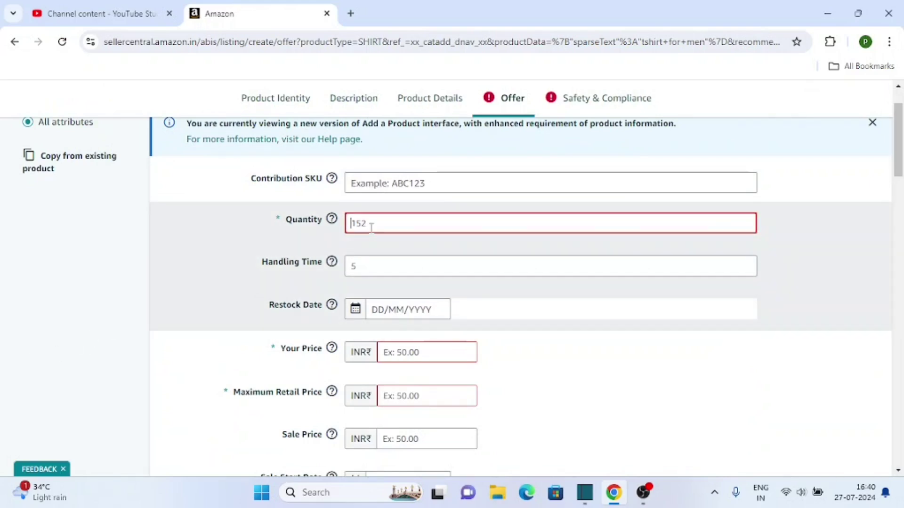
scroll(368, 227, down, 1)
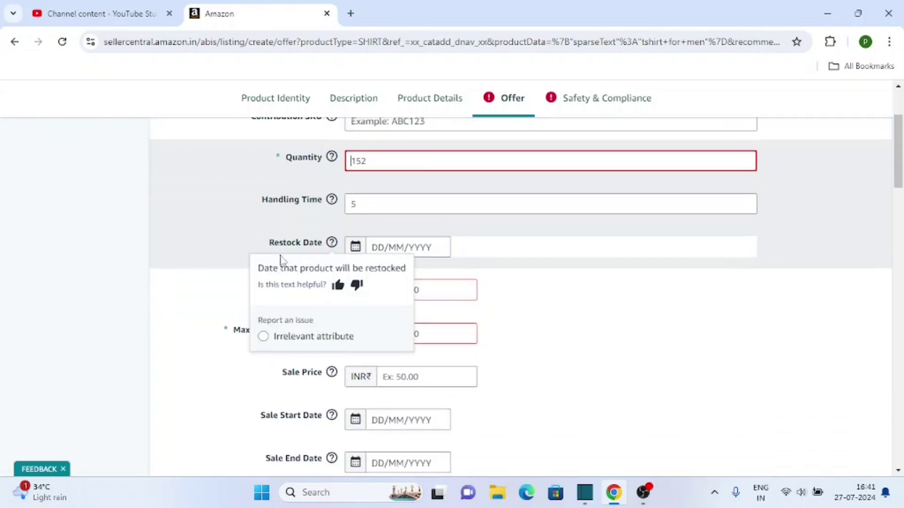
scroll(384, 295, up, 3)
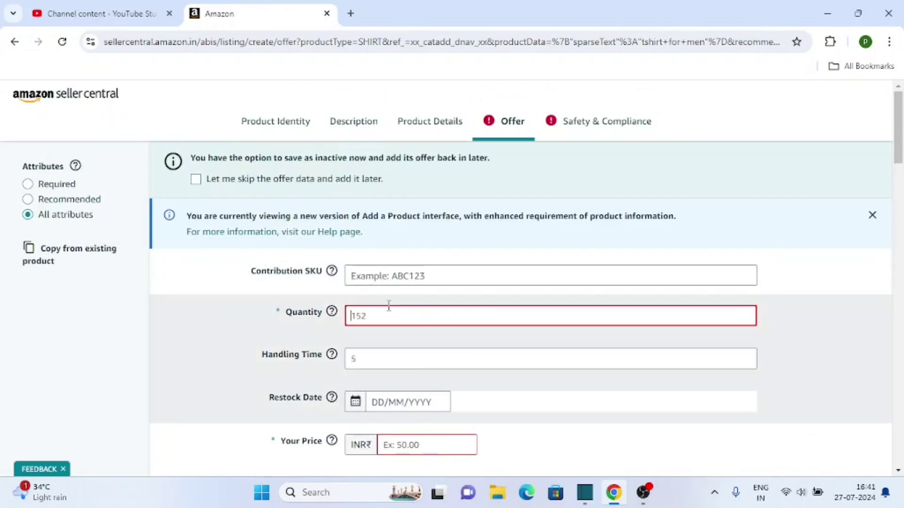
click(389, 306)
text(5)
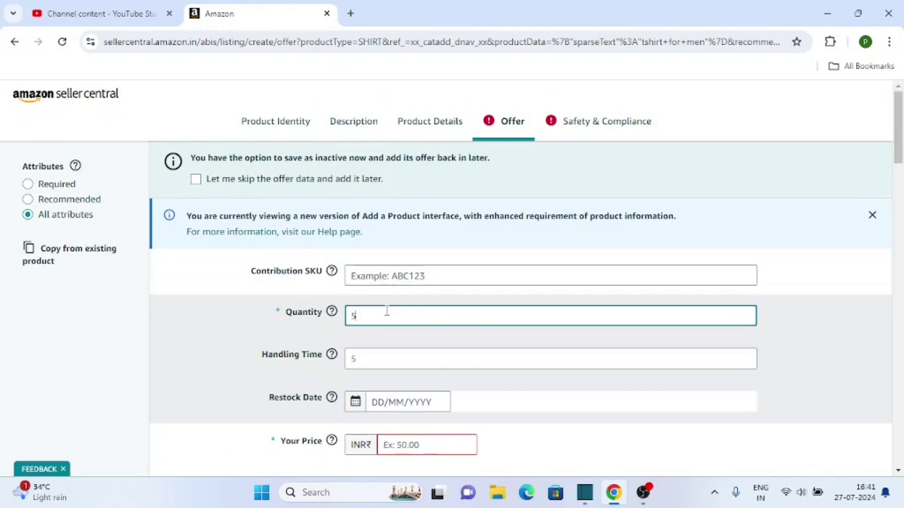
Set Your Price to 799 and Maximum Retail Price to 1500.
scroll(101, 390, down, 1)
scroll(98, 389, down, 1)
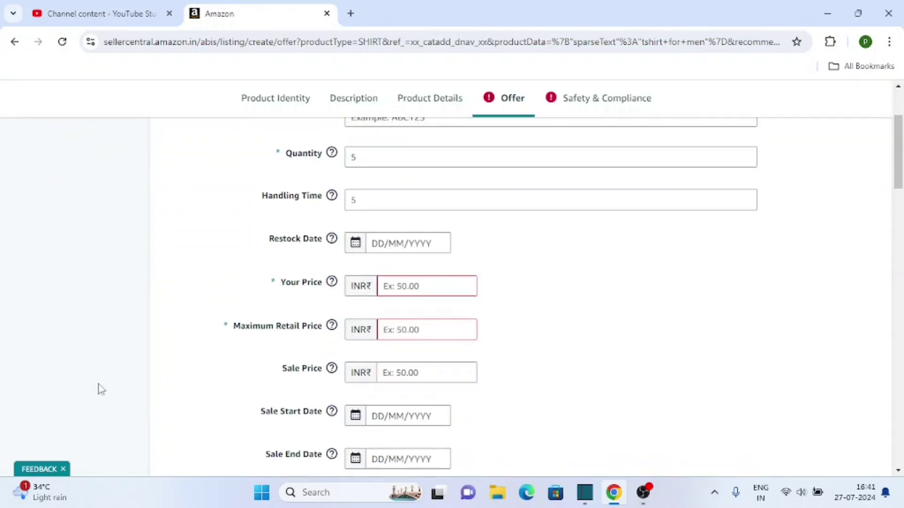
scroll(169, 357, up, 1)
scroll(277, 348, down, 1)
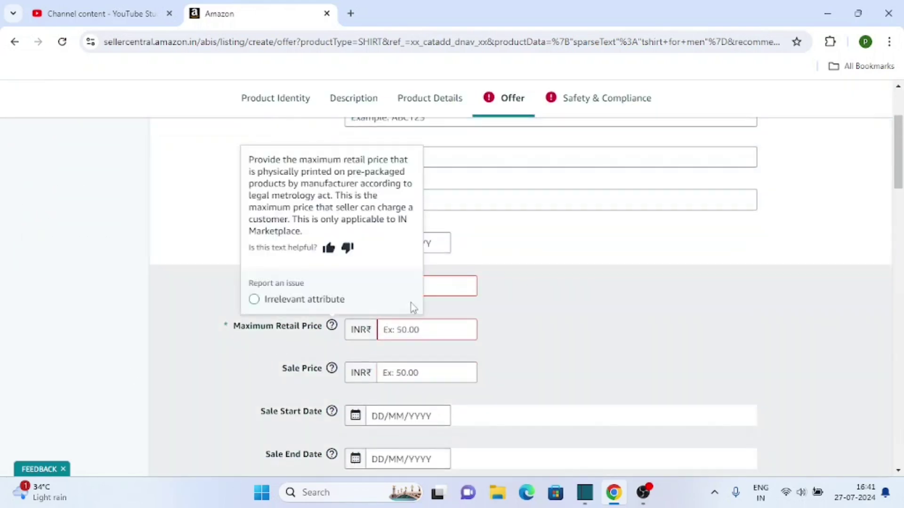
click(456, 285)
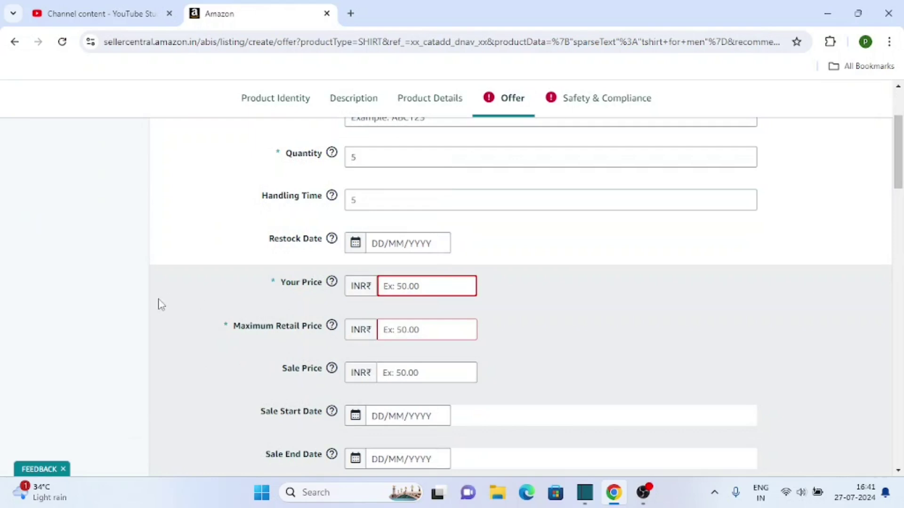
scroll(73, 316, down, 1)
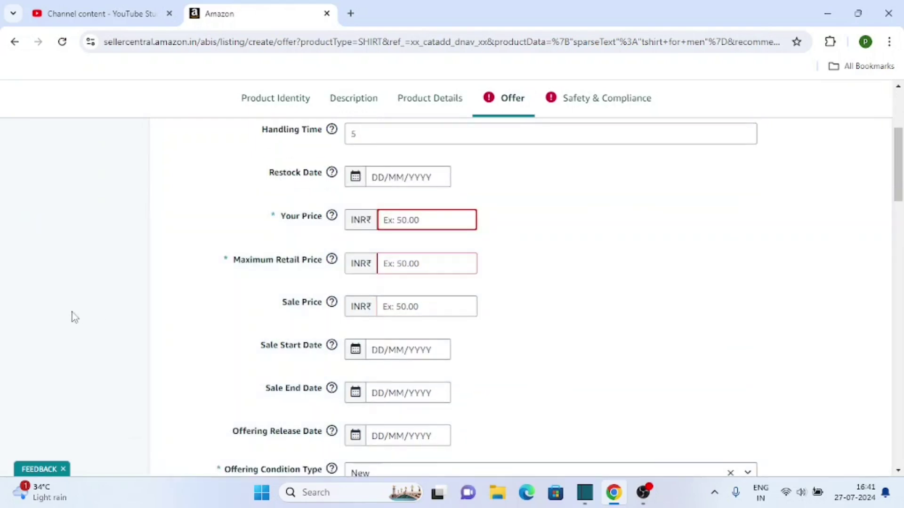
text(799)
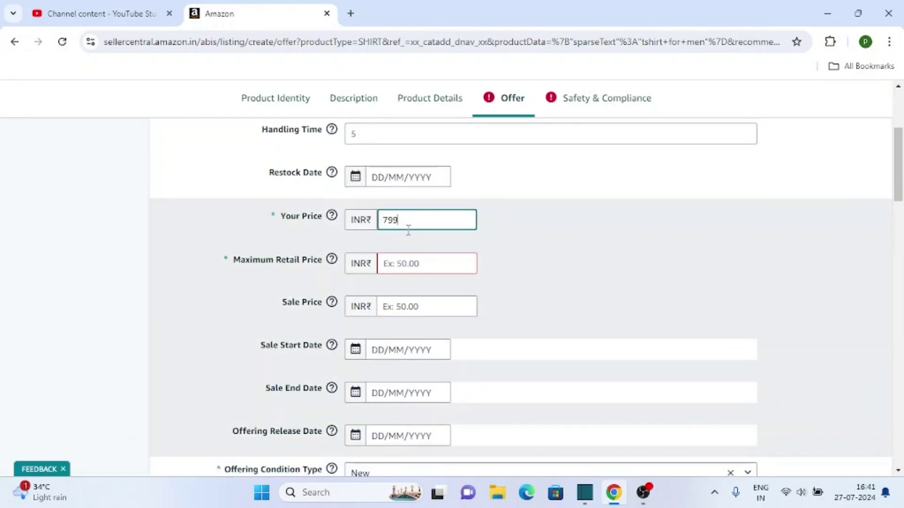
click(429, 266)
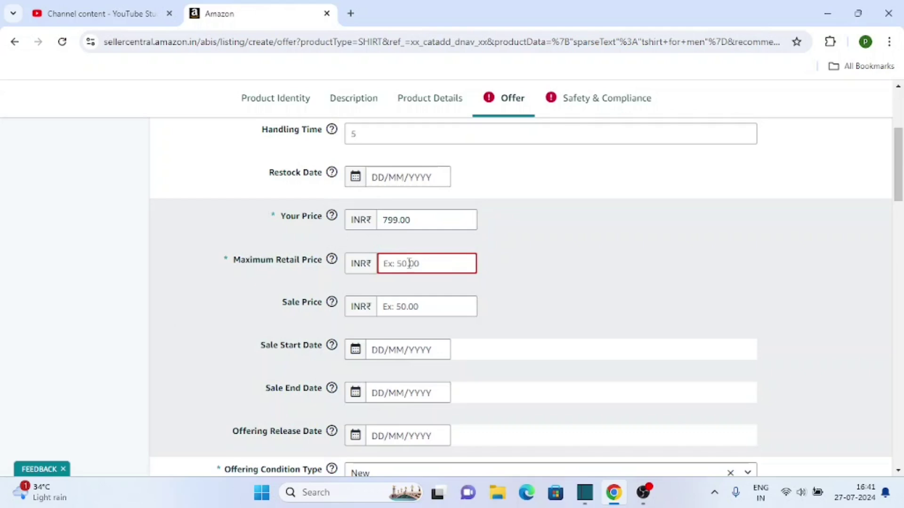
text(15)
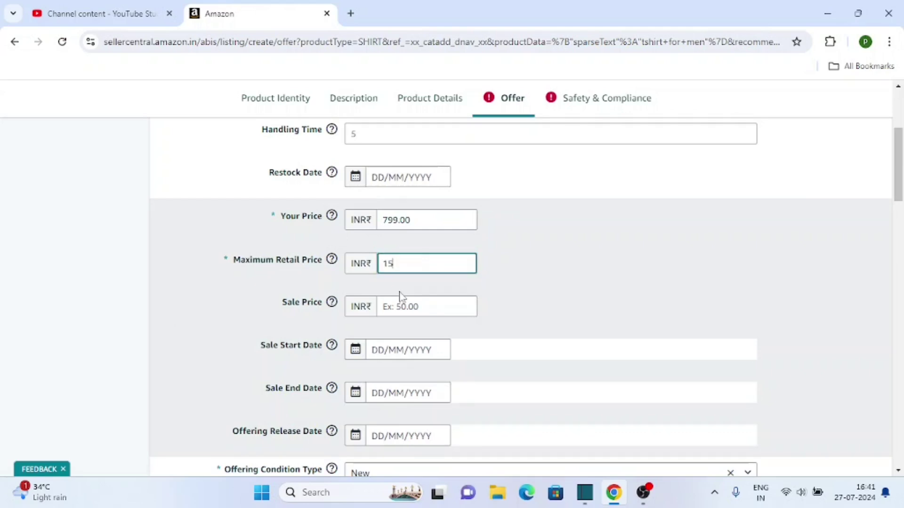
text(00)
Review the Offering Condition Type choices, keeping New.
scroll(155, 310, down, 3)
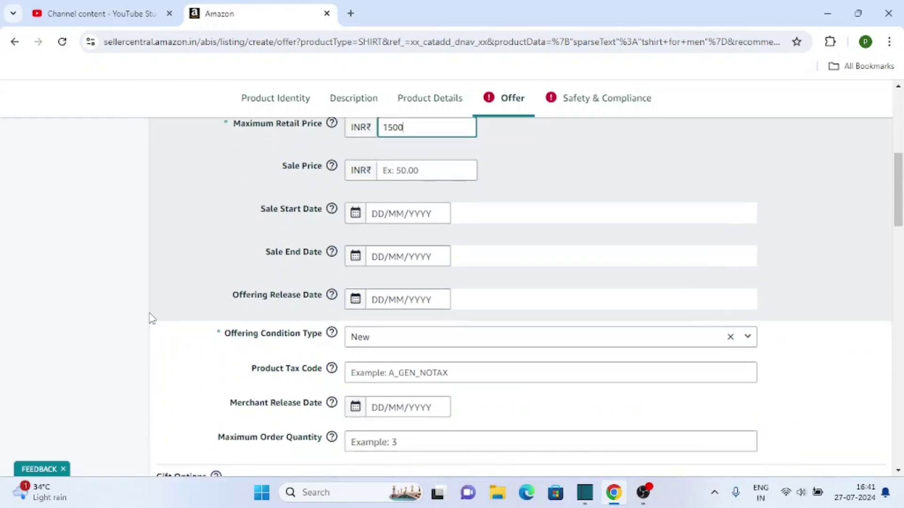
scroll(151, 319, down, 1)
click(388, 283)
scroll(182, 303, down, 5)
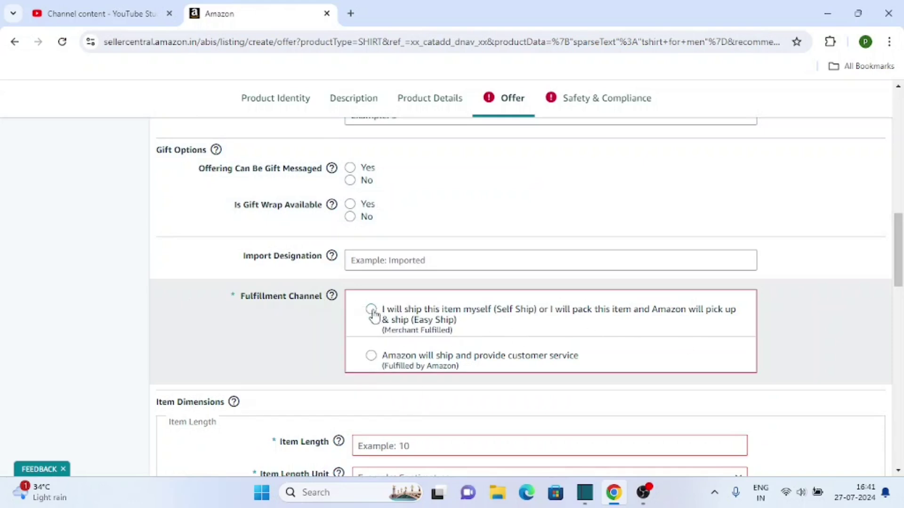
Choose to ship the item yourself as the fulfilment option.
click(601, 329)
scroll(513, 332, down, 1)
scroll(306, 348, down, 2)
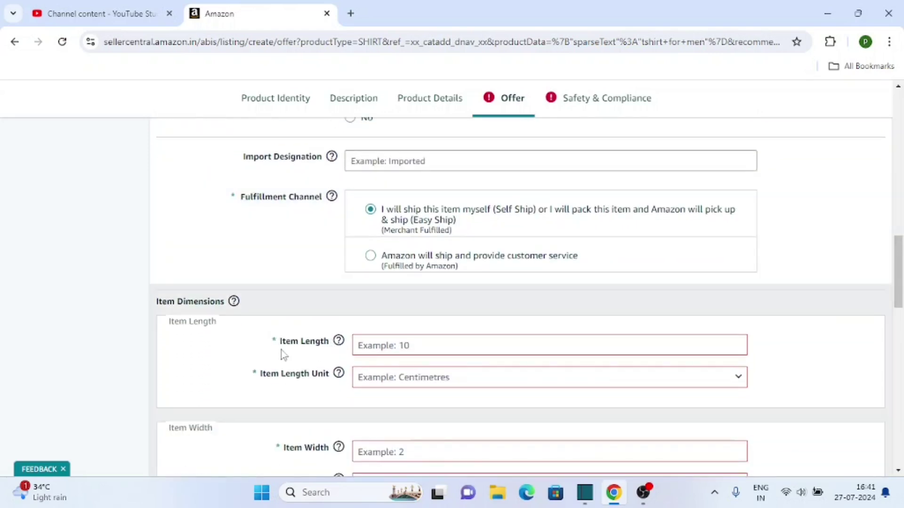
scroll(283, 356, down, 3)
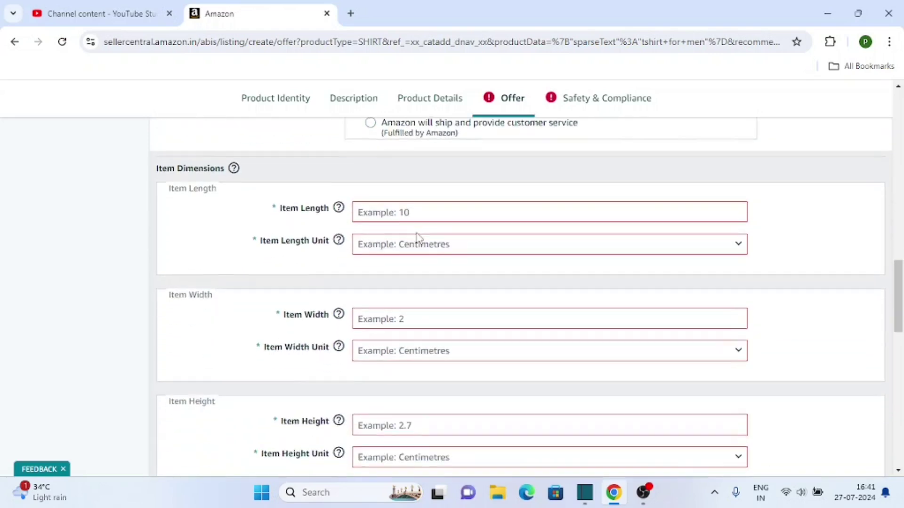
scroll(302, 328, down, 4)
scroll(400, 355, down, 4)
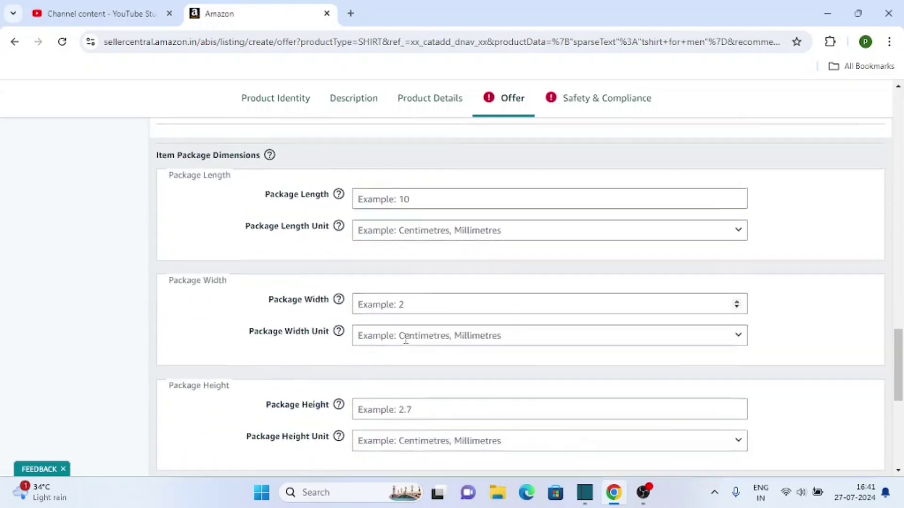
scroll(405, 339, up, 10)
scroll(440, 264, down, 3)
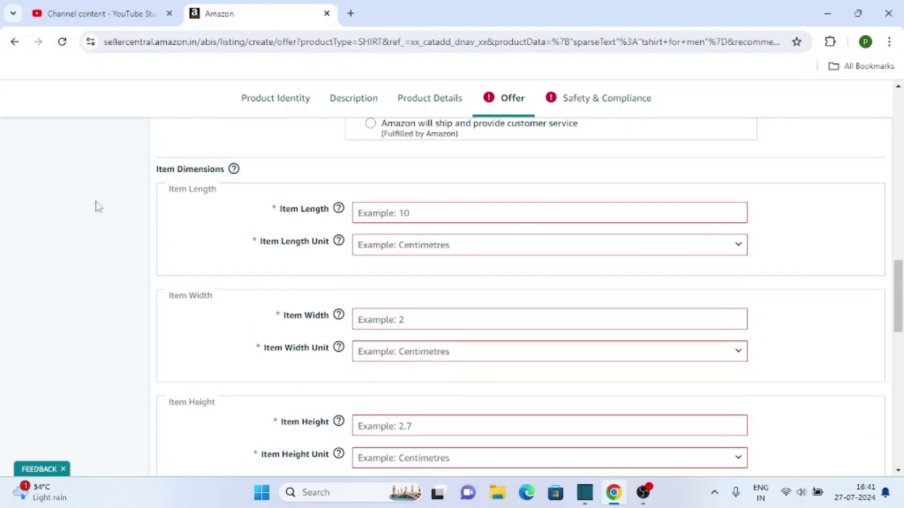
scroll(394, 226, down, 2)
scroll(363, 250, up, 2)
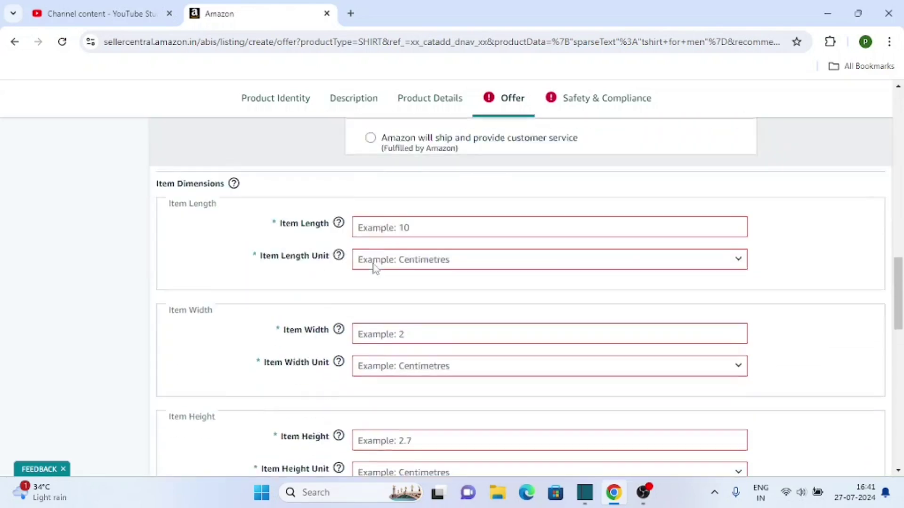
scroll(375, 269, down, 1)
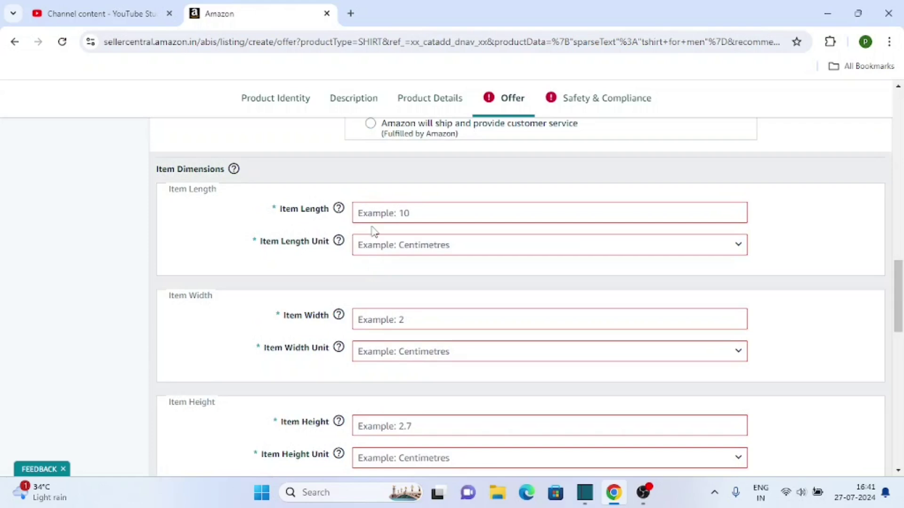
Set the item length to 28 inches and width to 14 inches.
click(399, 251)
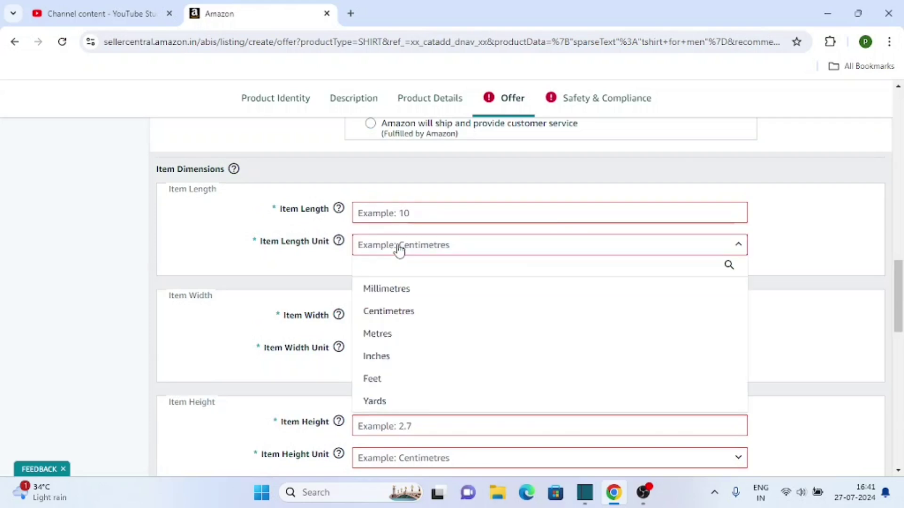
click(384, 362)
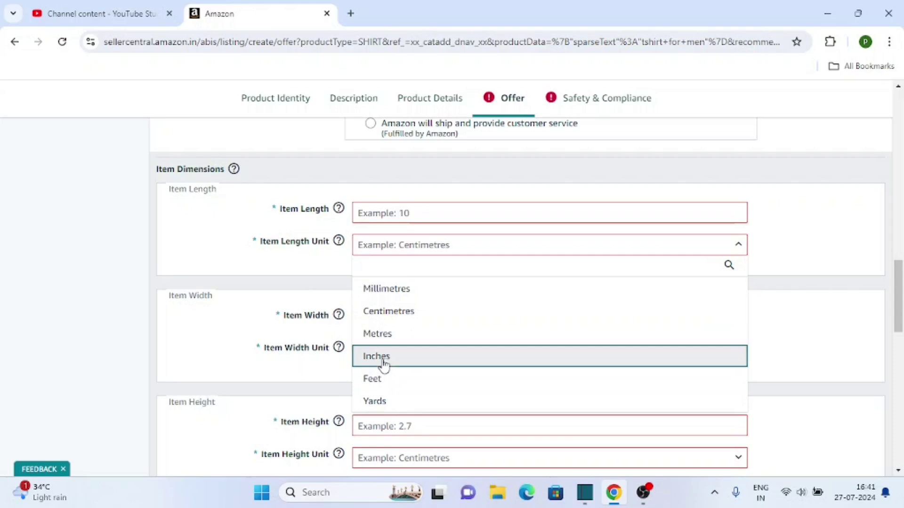
click(384, 210)
text(28)
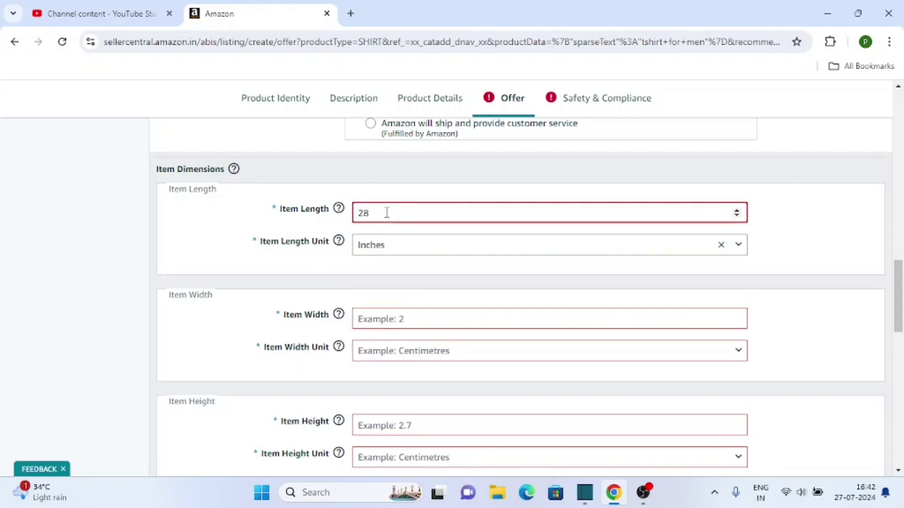
scroll(386, 213, down, 1)
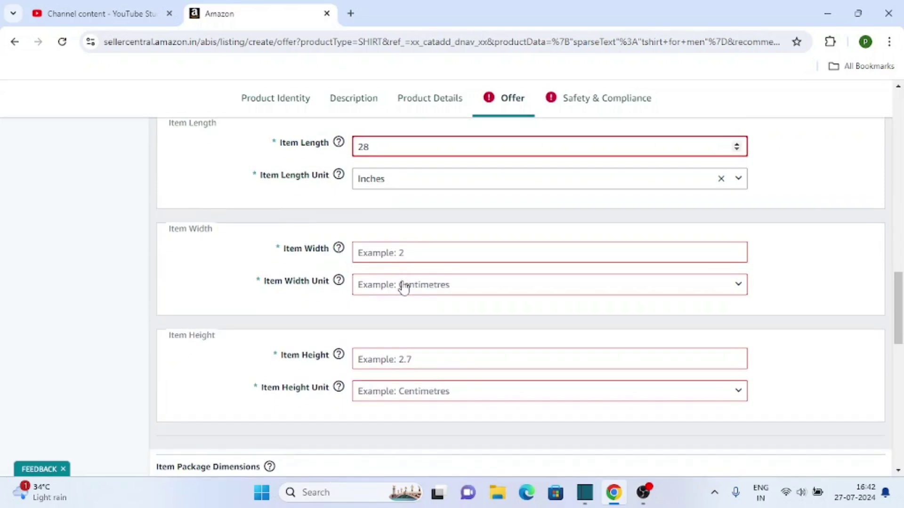
click(404, 288)
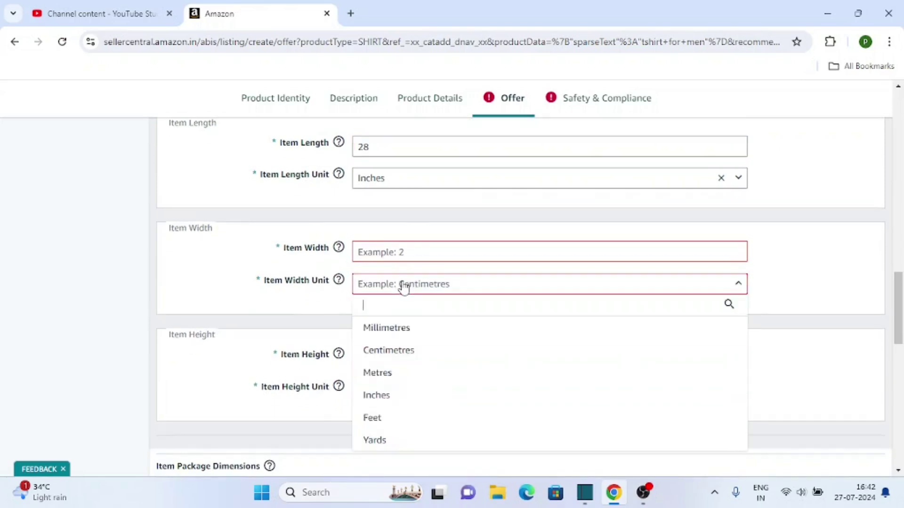
key(Return)
click(391, 252)
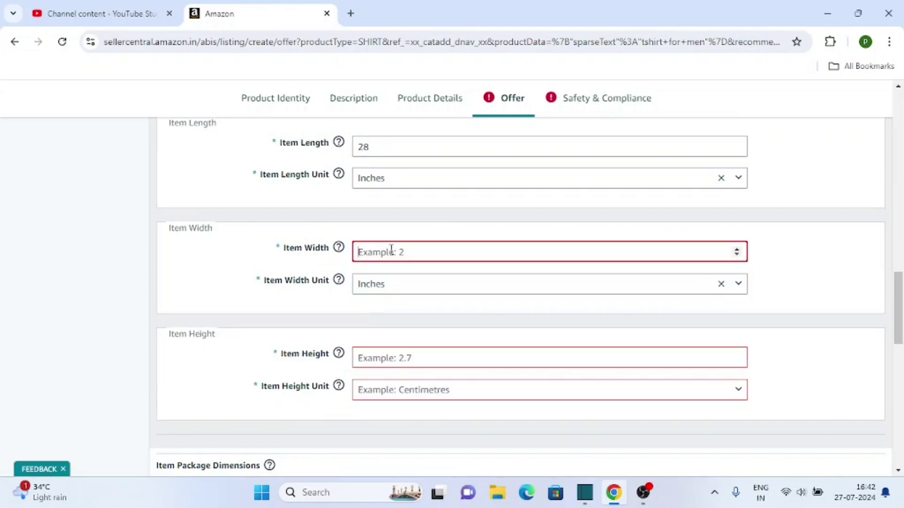
text(14)
scroll(332, 283, down, 1)
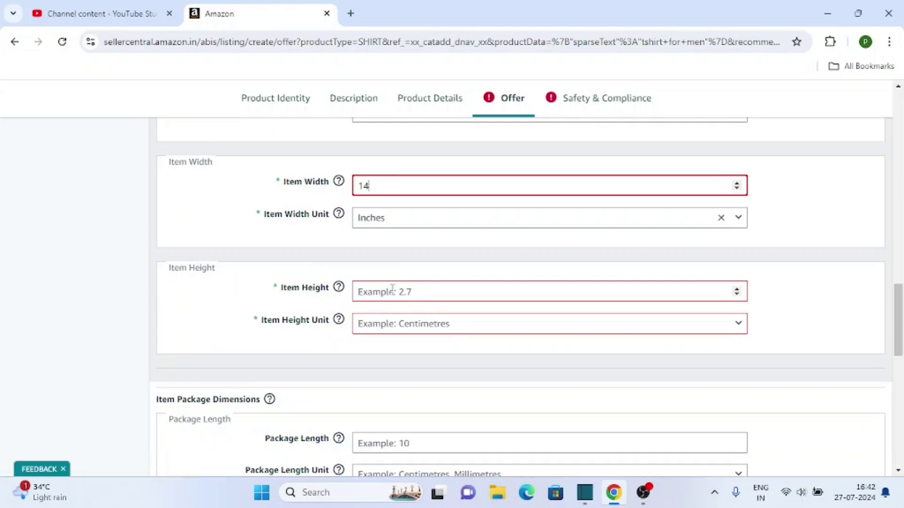
Set the item height to 1.2 inches.
key(Tab)
key(Tab)
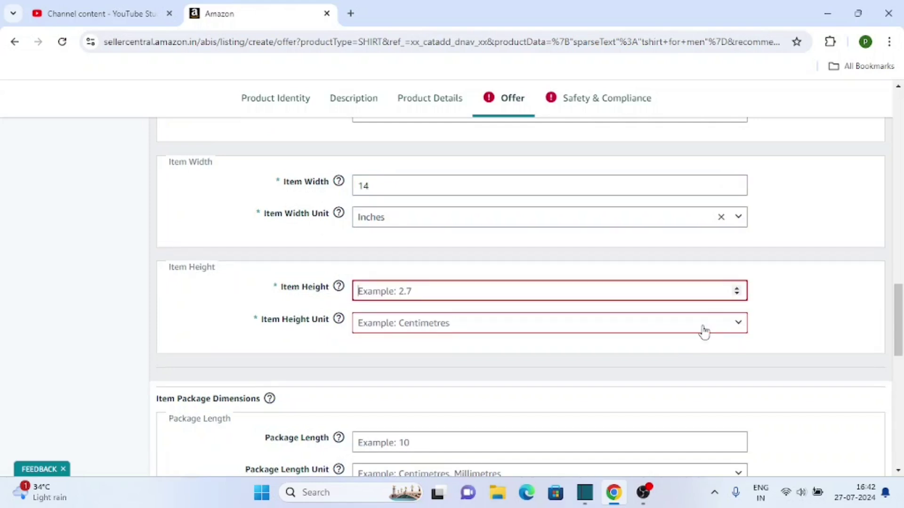
click(406, 329)
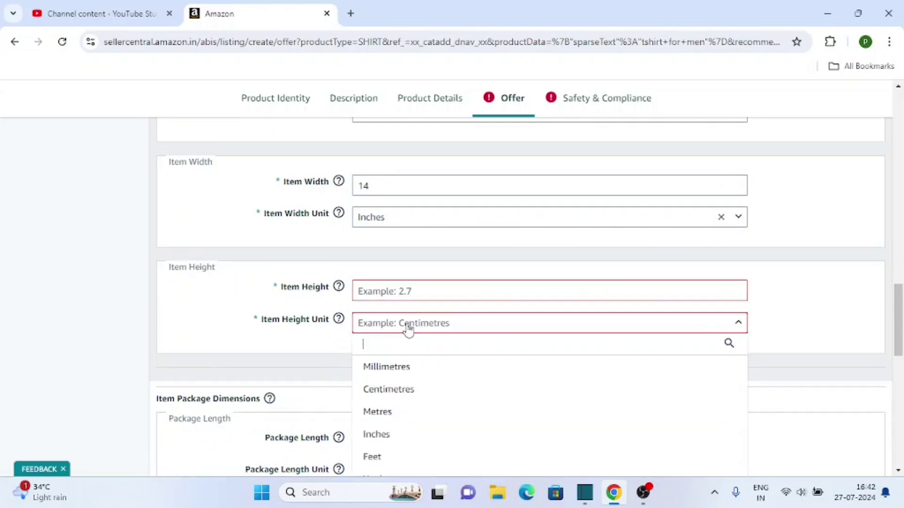
click(389, 433)
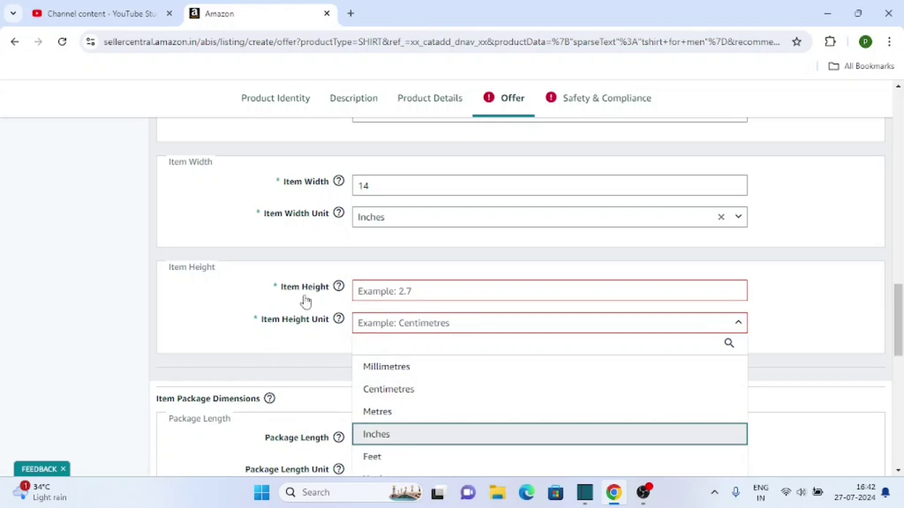
click(375, 293)
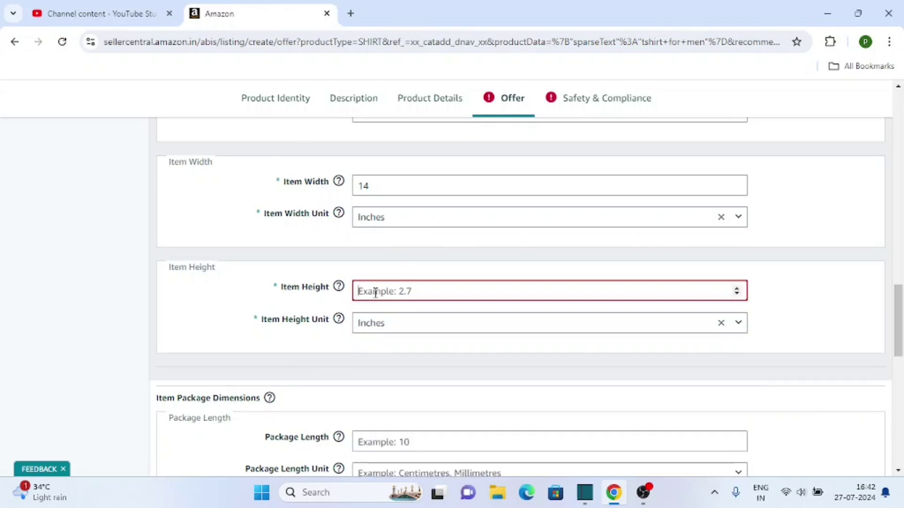
text(1)
scroll(375, 292, down, 7)
scroll(351, 254, down, 6)
scroll(353, 258, up, 18)
scroll(356, 261, down, 4)
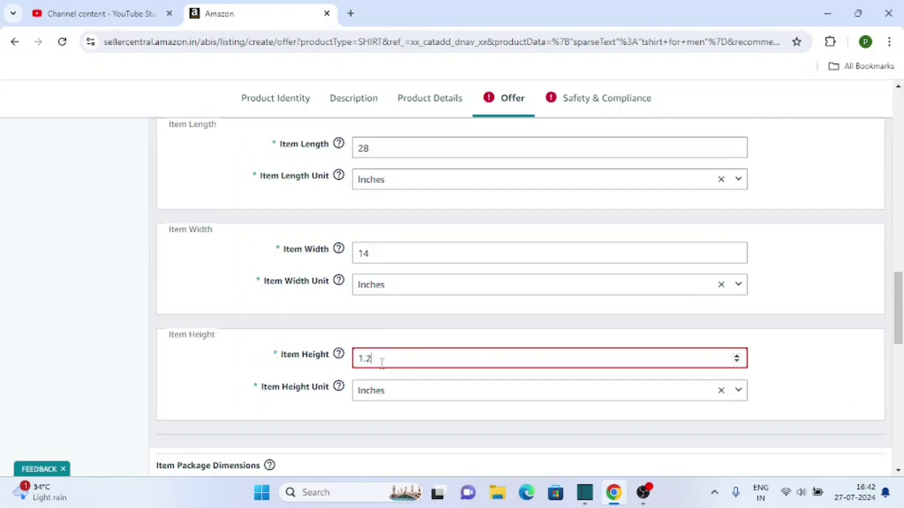
click(155, 296)
Switch to the Safety & Compliance section of the listing.
scroll(230, 338, up, 12)
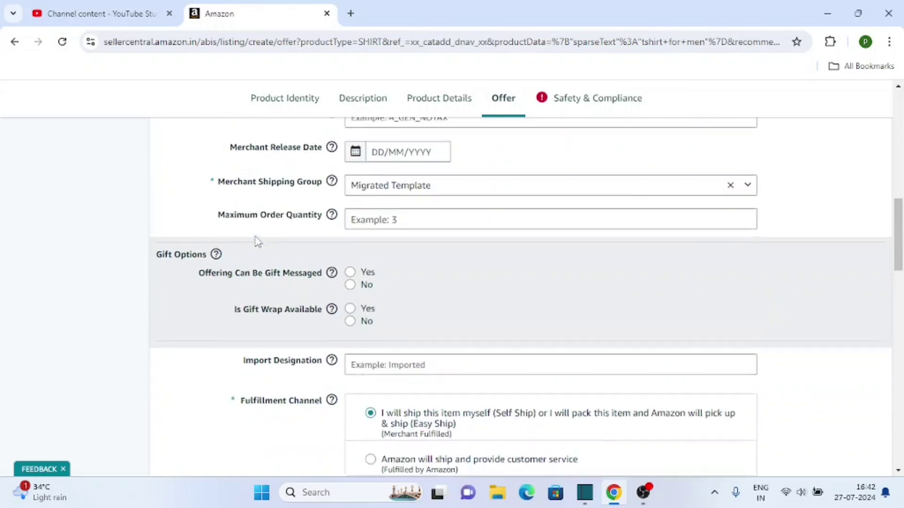
click(582, 98)
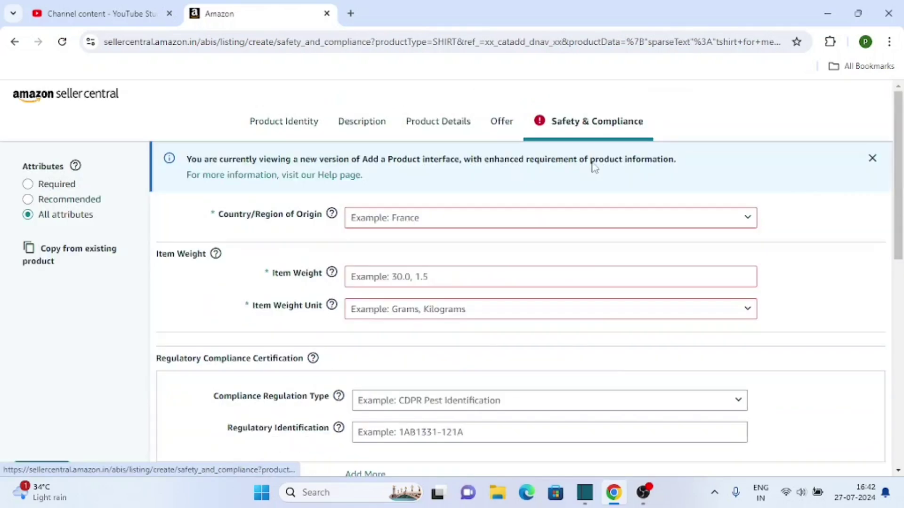
click(645, 493)
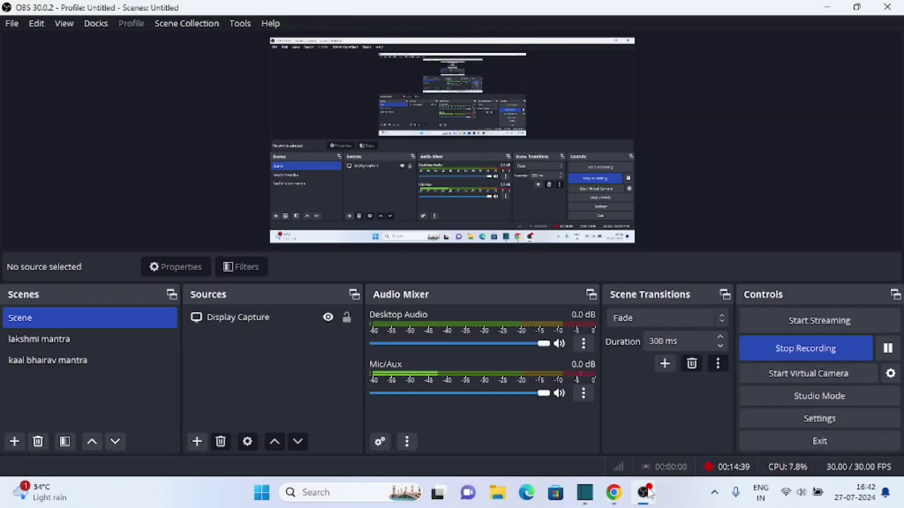
click(645, 492)
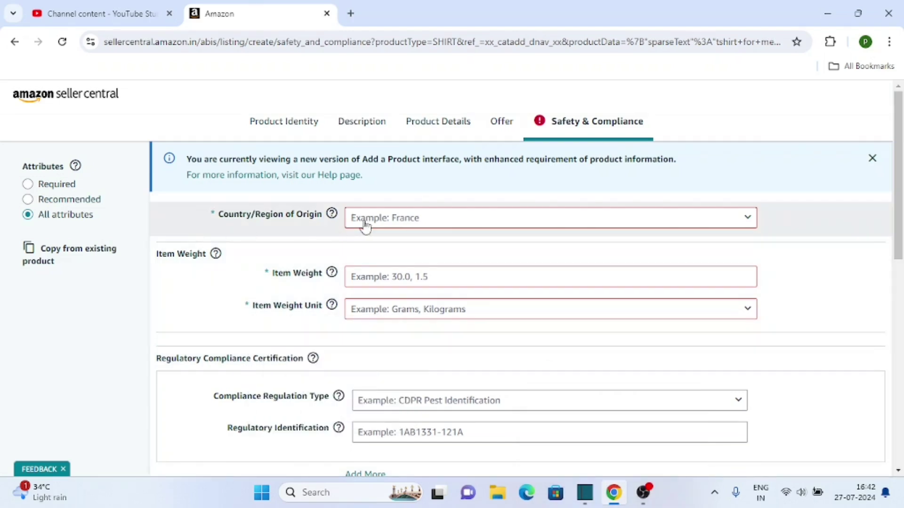
Set the Country/Region of Origin to India.
click(371, 225)
click(367, 261)
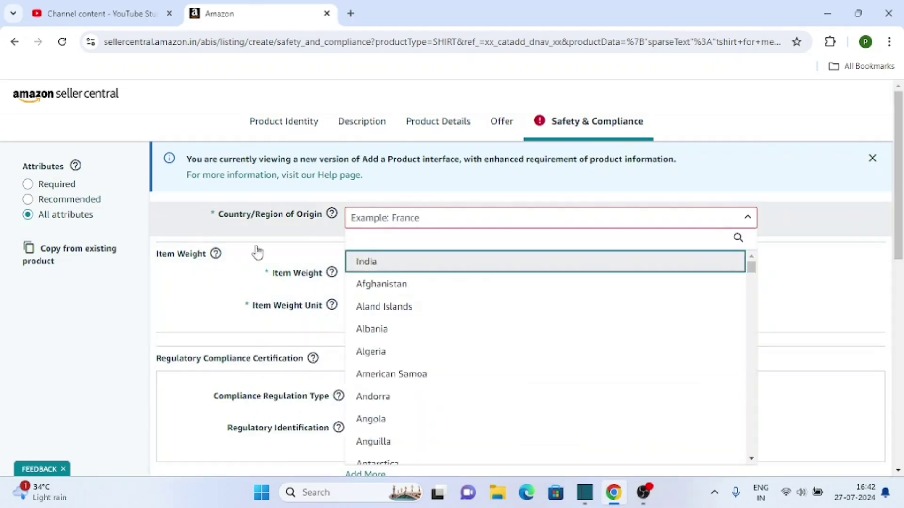
scroll(254, 251, down, 2)
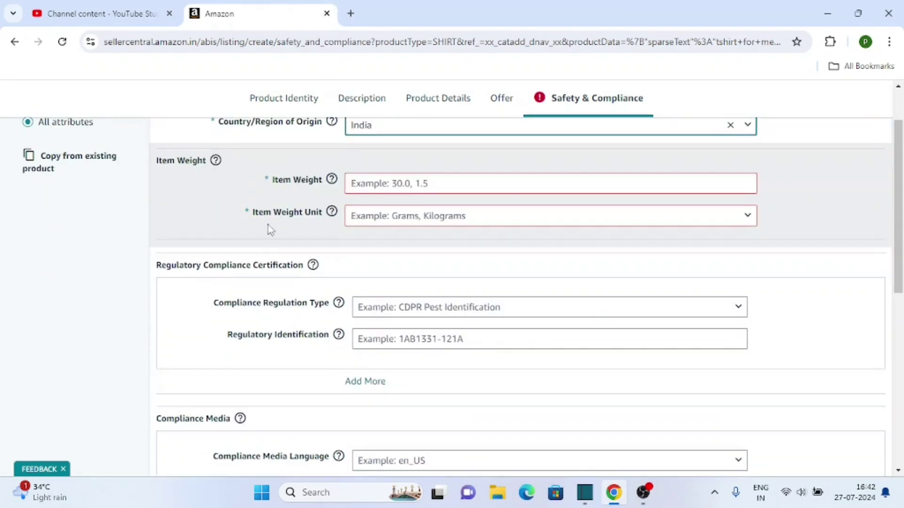
Enter an item weight of 250 with Grams as the weight unit.
click(400, 184)
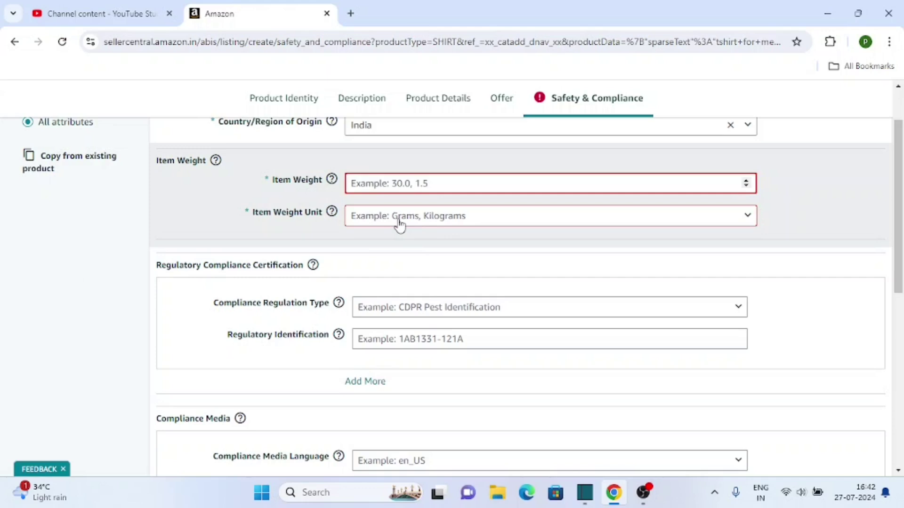
click(400, 226)
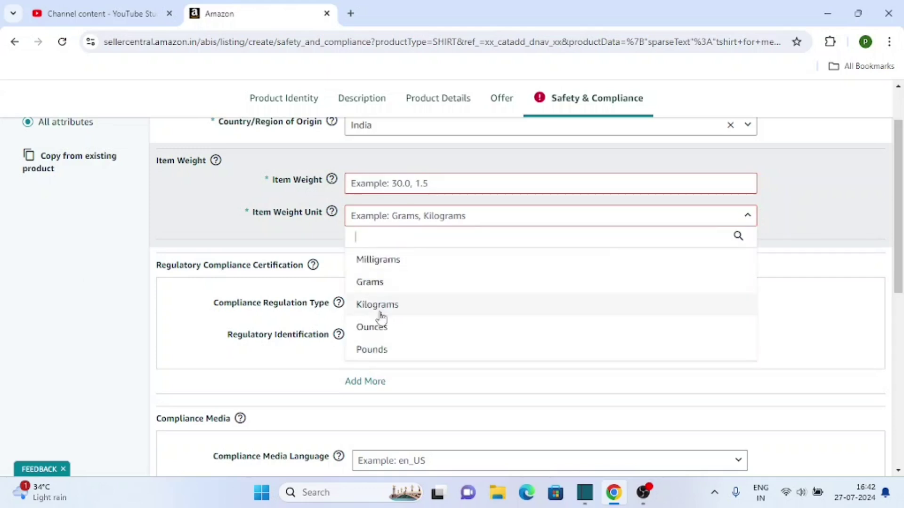
click(383, 284)
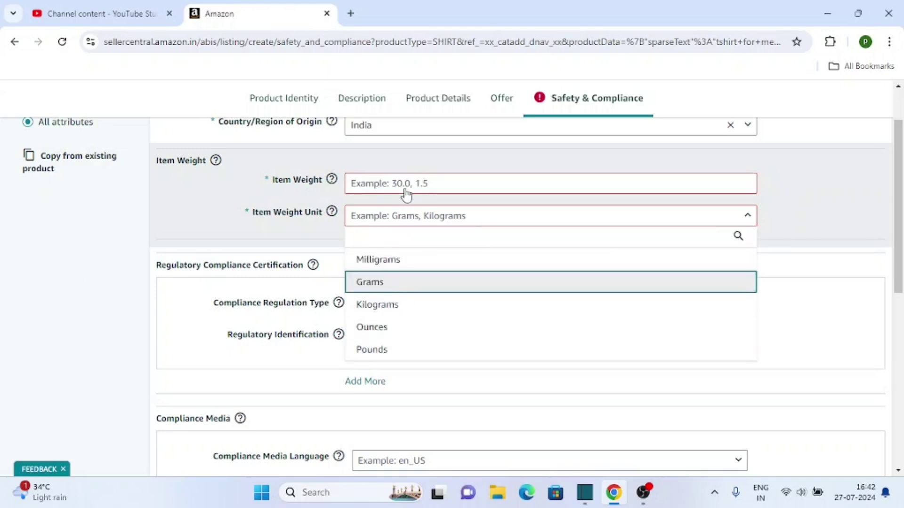
click(419, 180)
text(0.250)
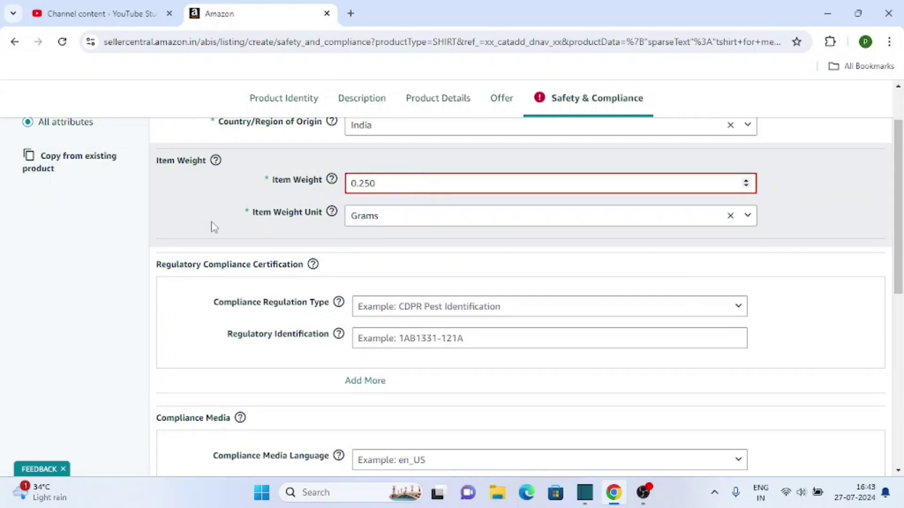
key(BackSpace)
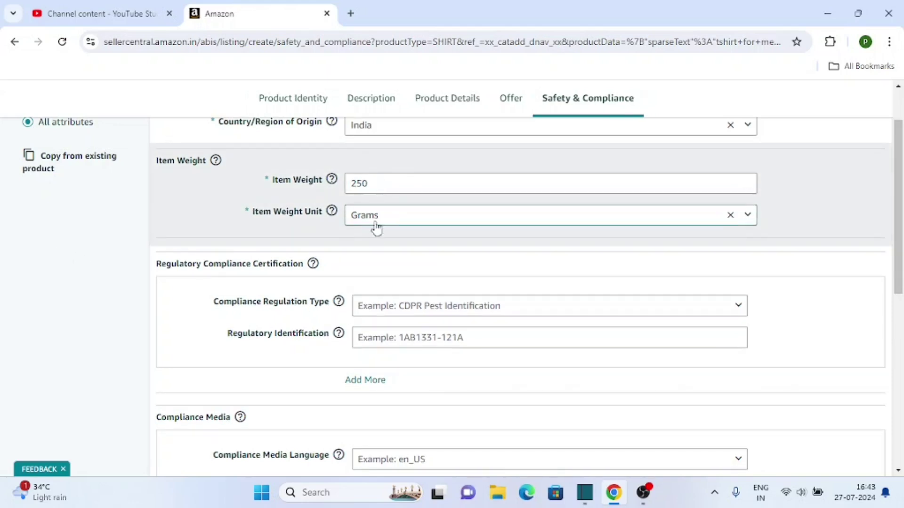
scroll(371, 242, down, 8)
Submit the completed men's red cotton T-shirt listing.
scroll(518, 212, up, 5)
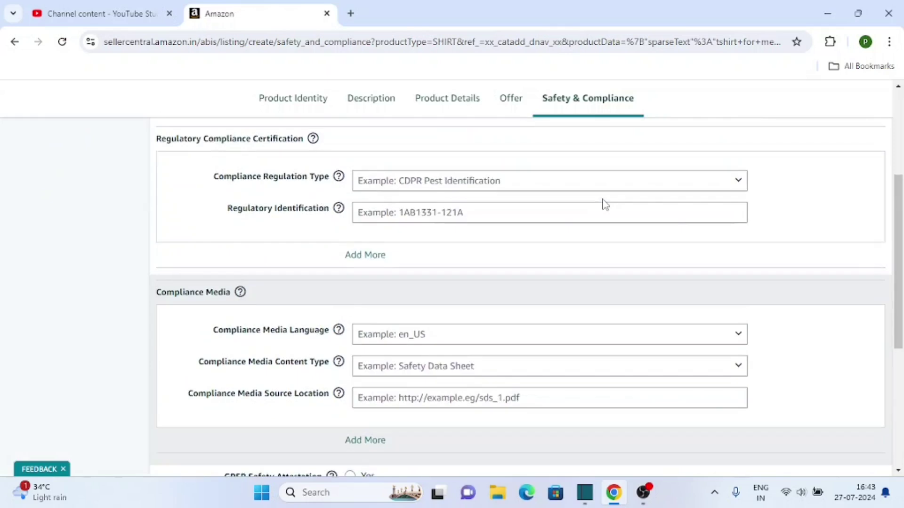
scroll(603, 203, down, 4)
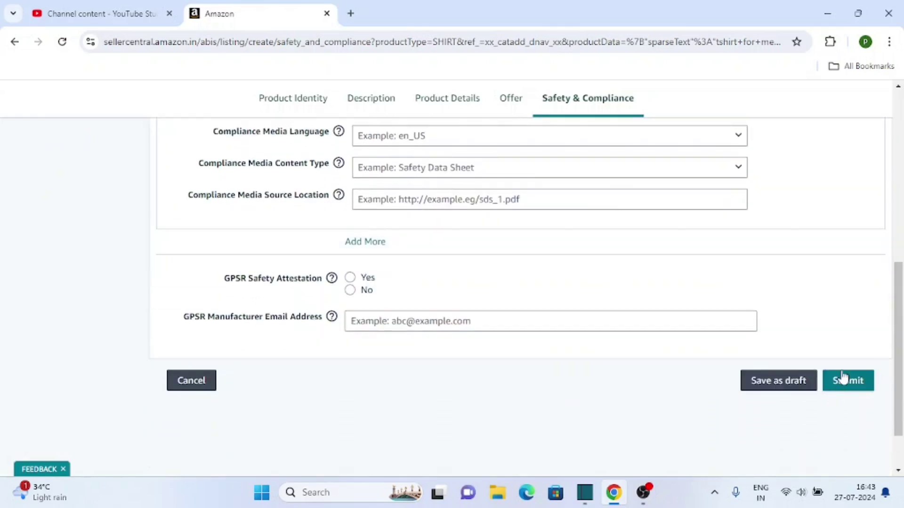
click(843, 379)
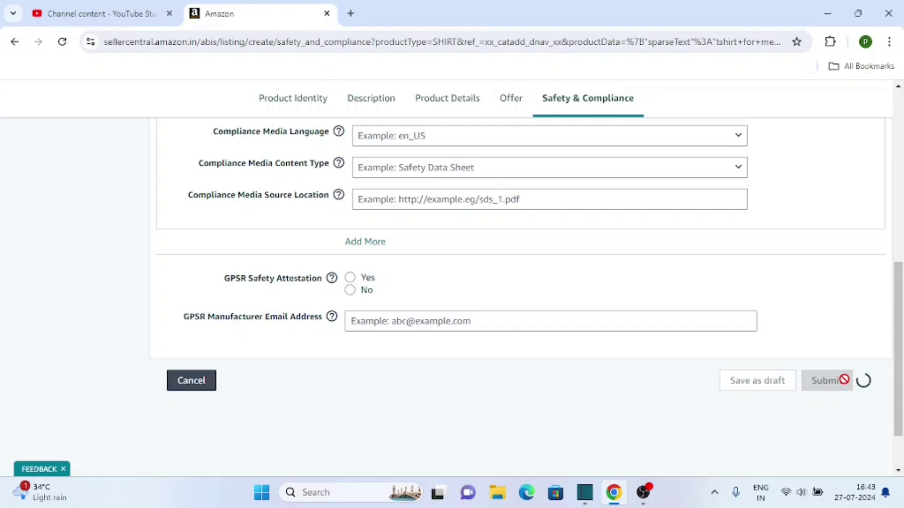